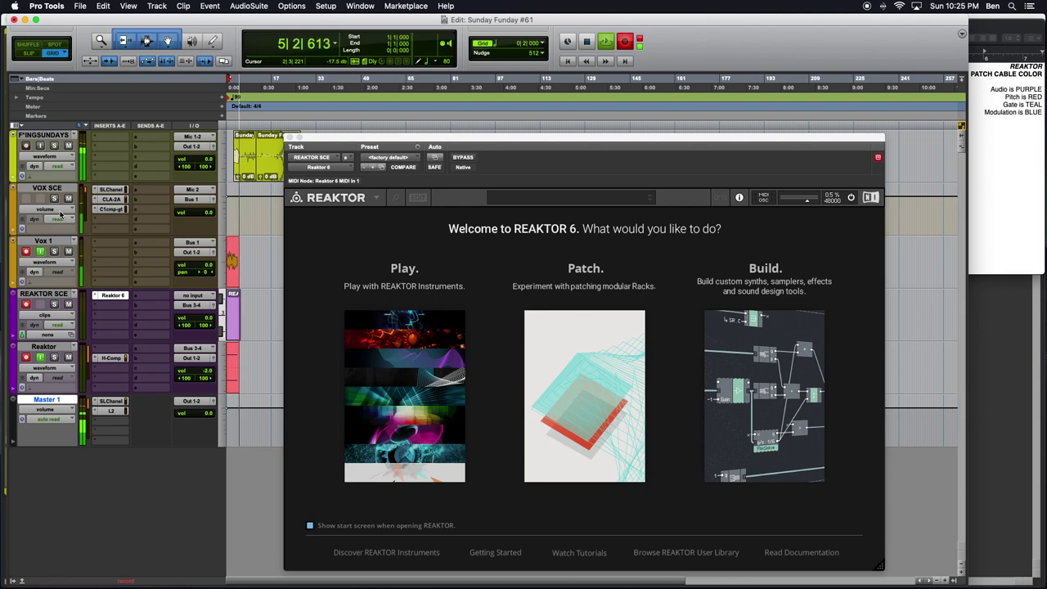
- Mute the VOX SCE track
click(68, 199)
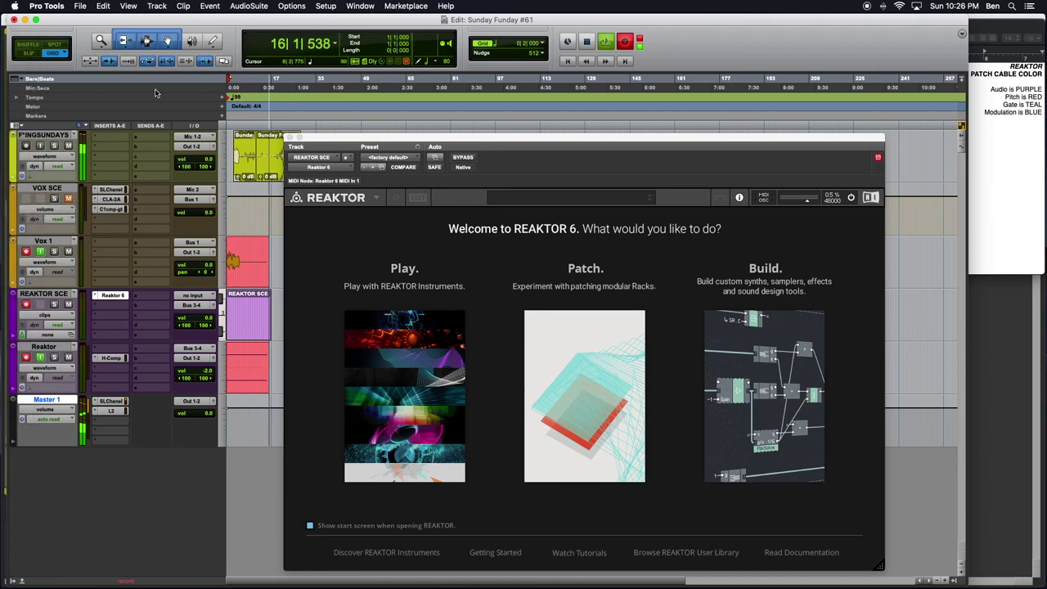
- Open a new patching rack in Reaktor and hide its library browser, moving the plug-in window clear of the tracks' edge
drag(504, 140, 492, 141)
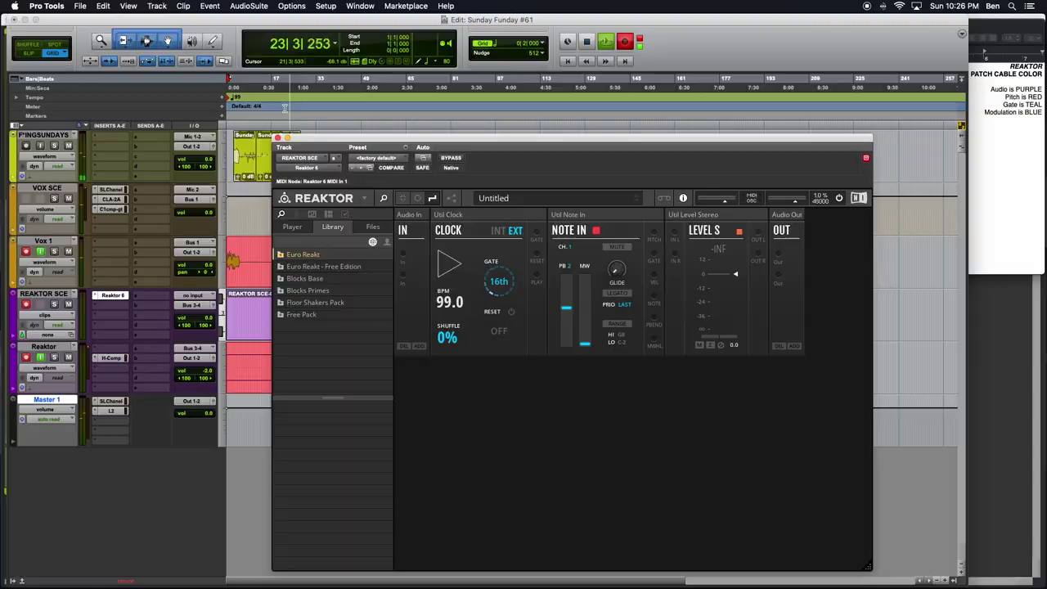
drag(373, 134, 229, 98)
click(239, 158)
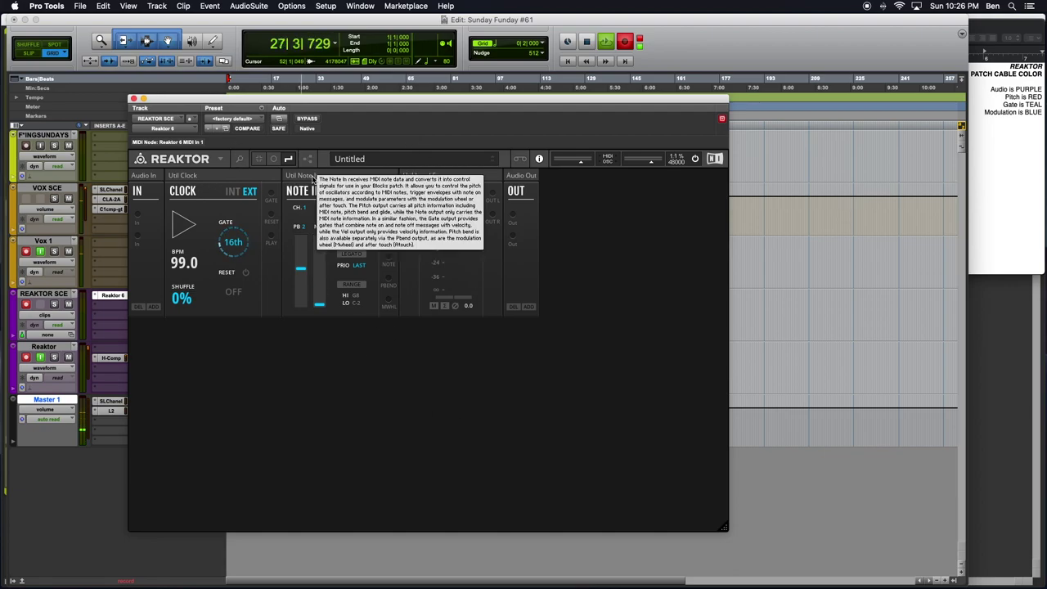
- Rearrange the rack so the Clock block starts the second row and the Level Stereo block starts the third
drag(262, 174, 229, 377)
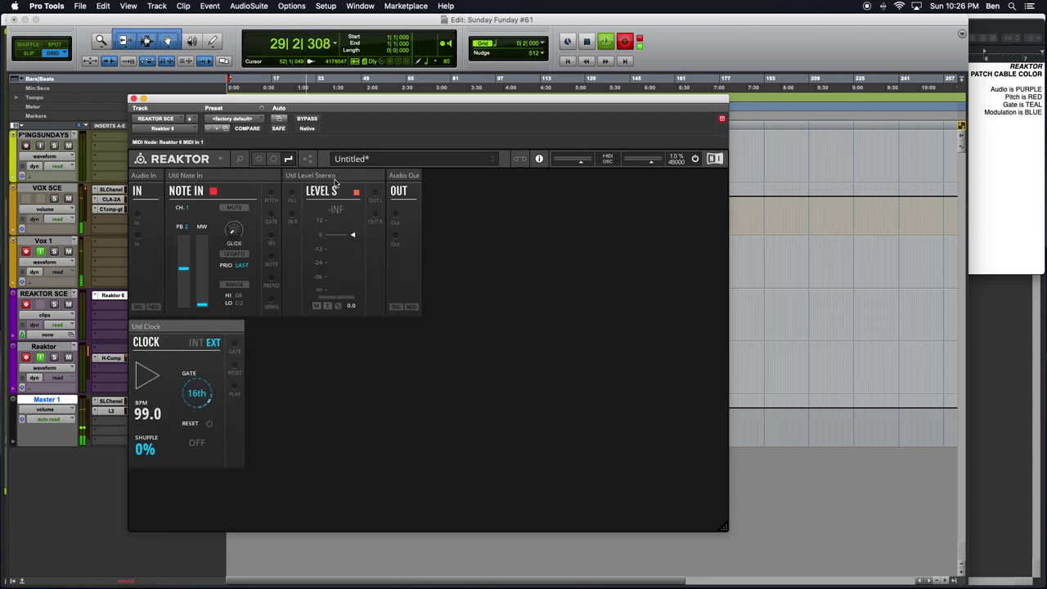
drag(348, 176, 235, 465)
- Enlarge the Reaktor window to cover most of the edit window and position it just below the transport controls
drag(297, 99, 231, 43)
drag(671, 472, 970, 586)
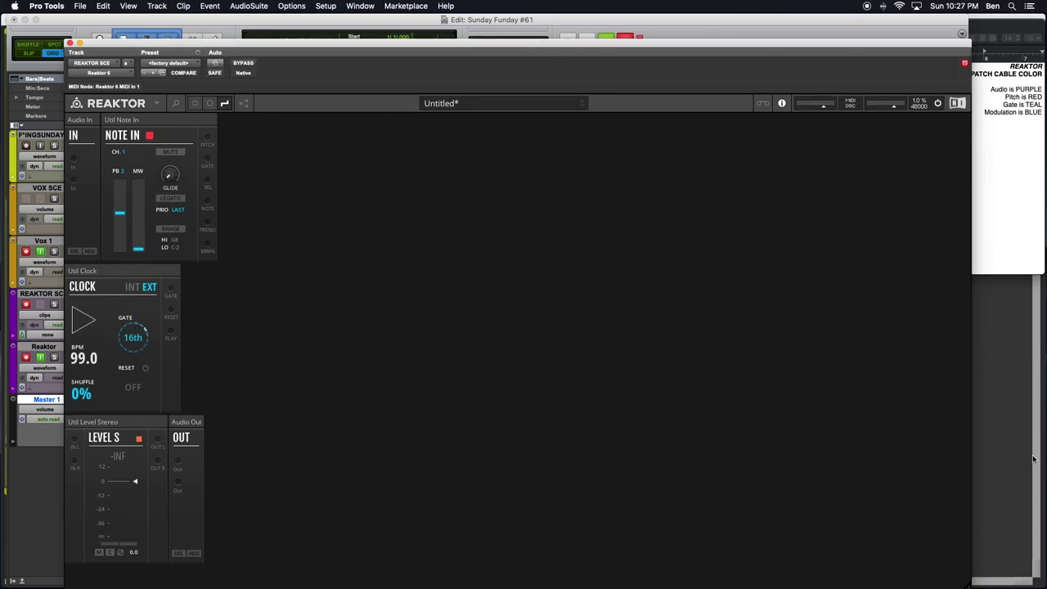
drag(968, 584, 966, 552)
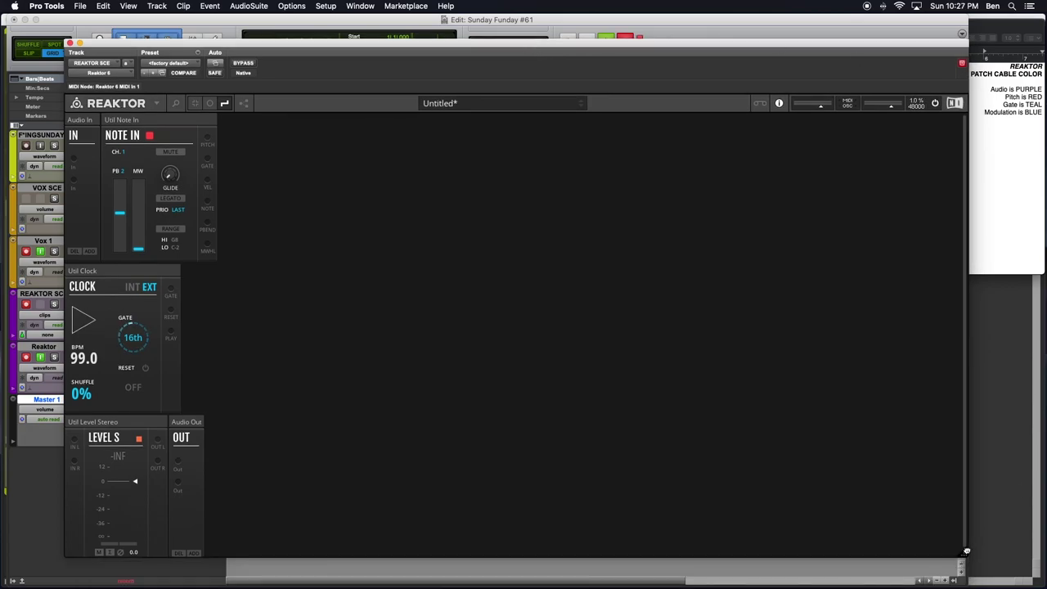
drag(897, 48, 893, 79)
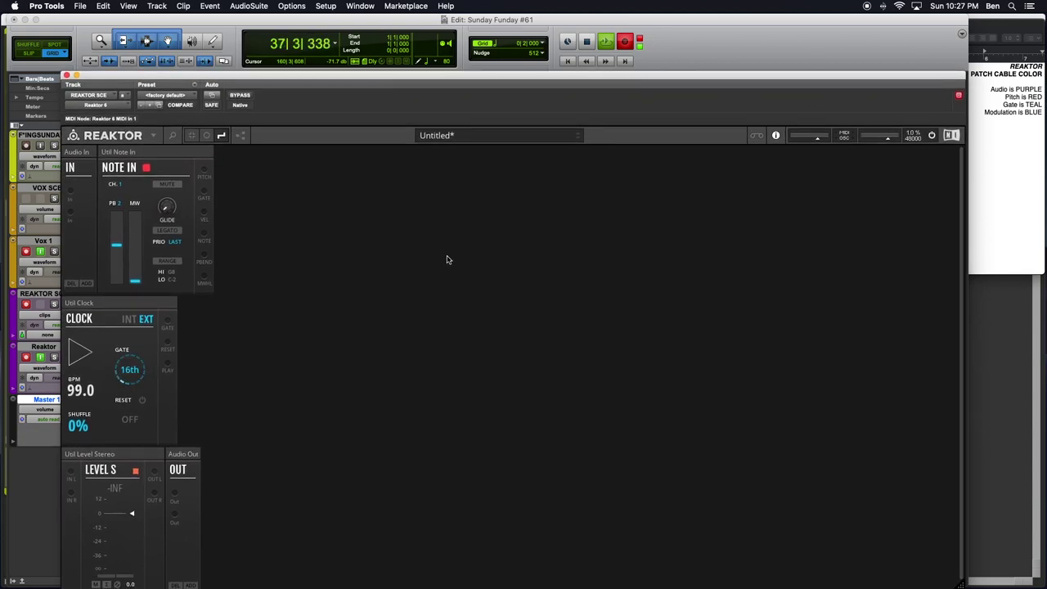
drag(415, 76, 417, 70)
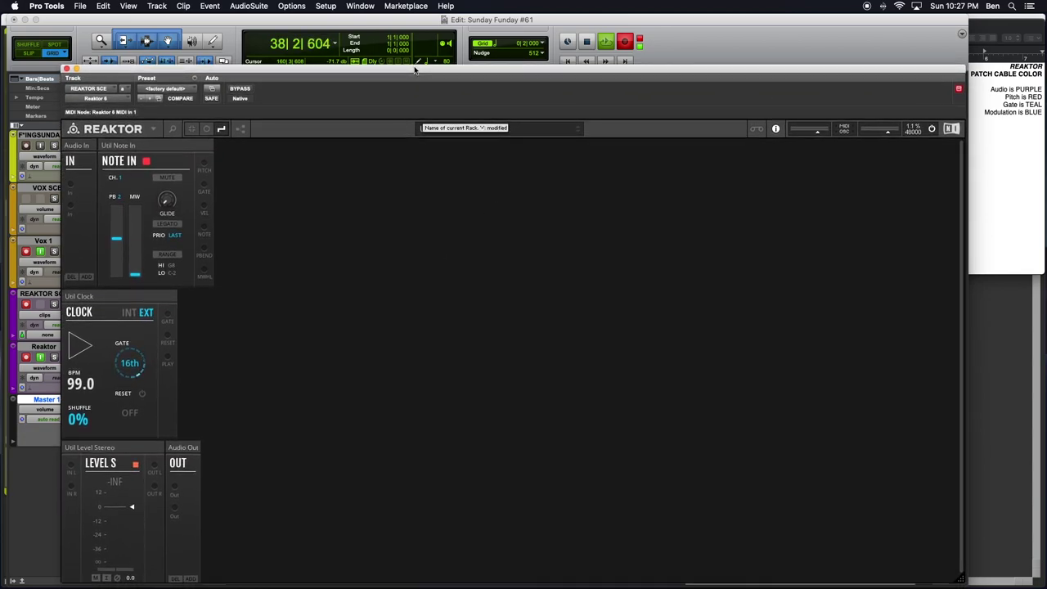
- Add the Toy Box Free Pack OSC-Oscillator block and place it beside Note In in the first row
double_click(494, 297)
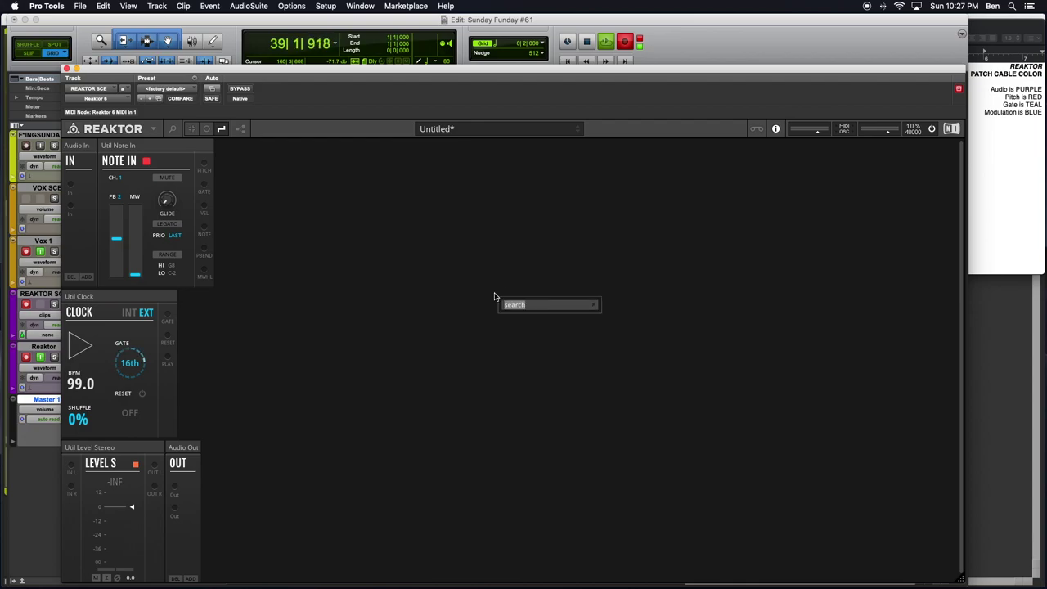
text(Tpy)
key(BackSpace)
key(BackSpace)
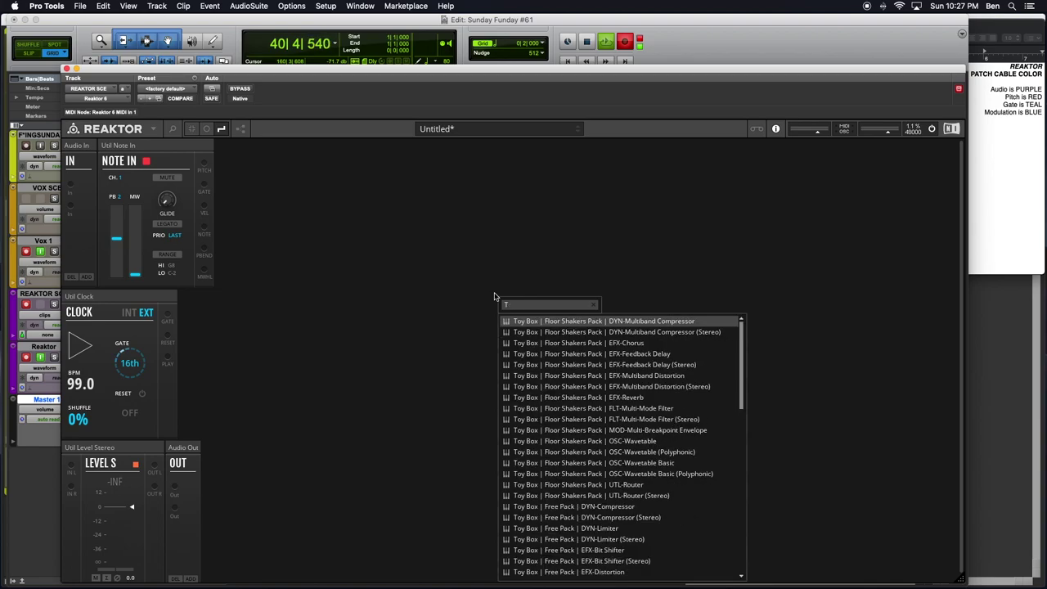
key(BackSpace)
text(Free Pack)
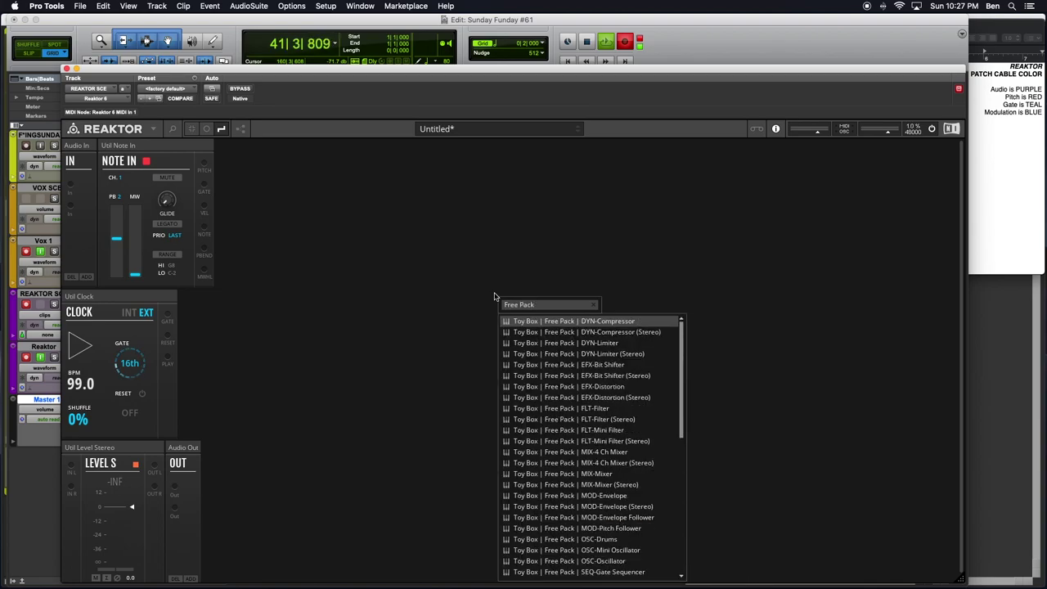
scroll(586, 489, down, 1)
scroll(586, 489, down, 4)
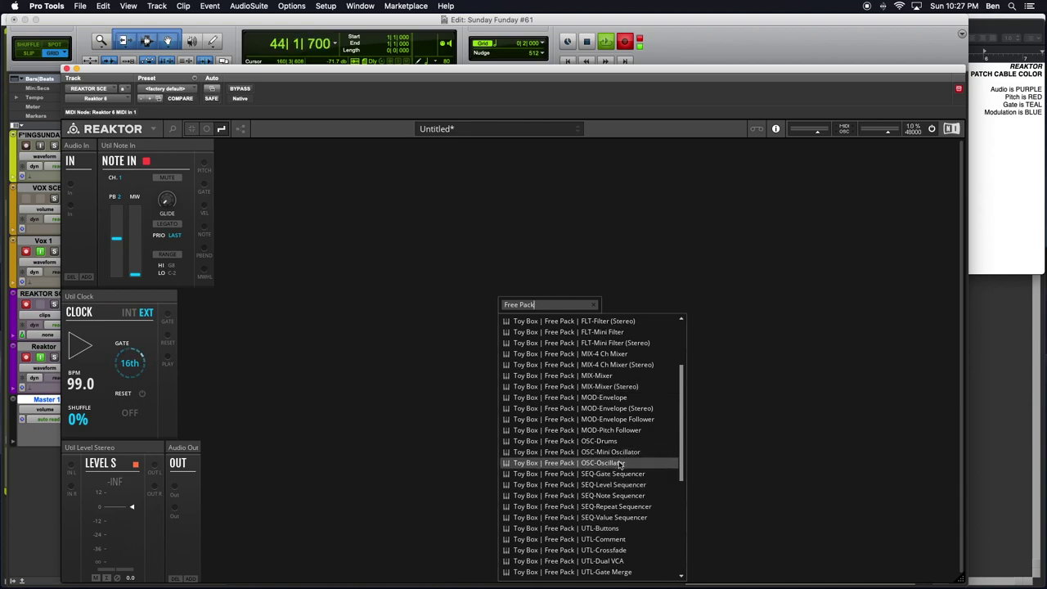
click(619, 463)
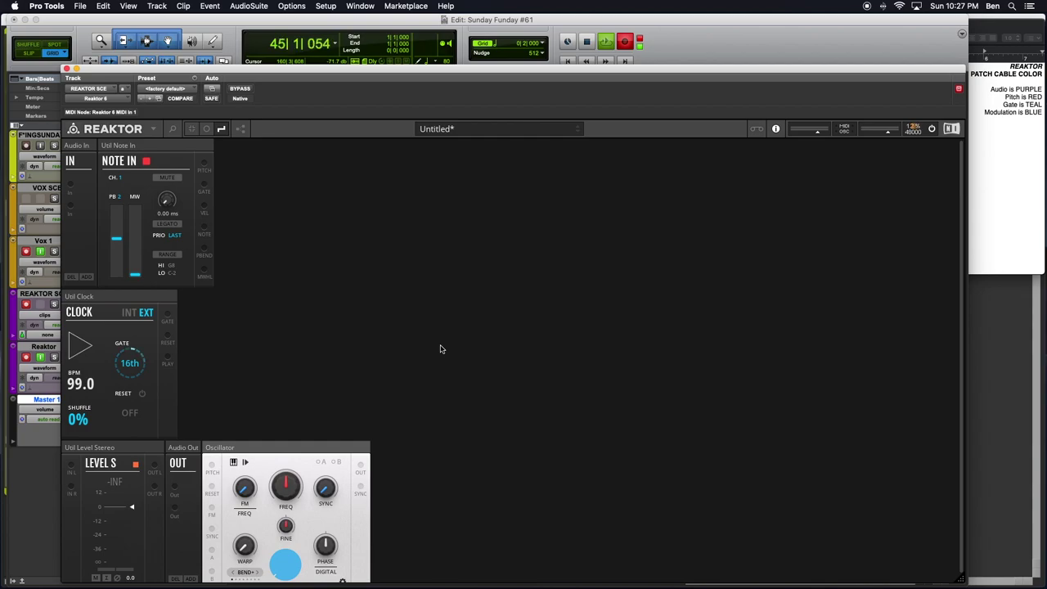
drag(309, 451, 284, 148)
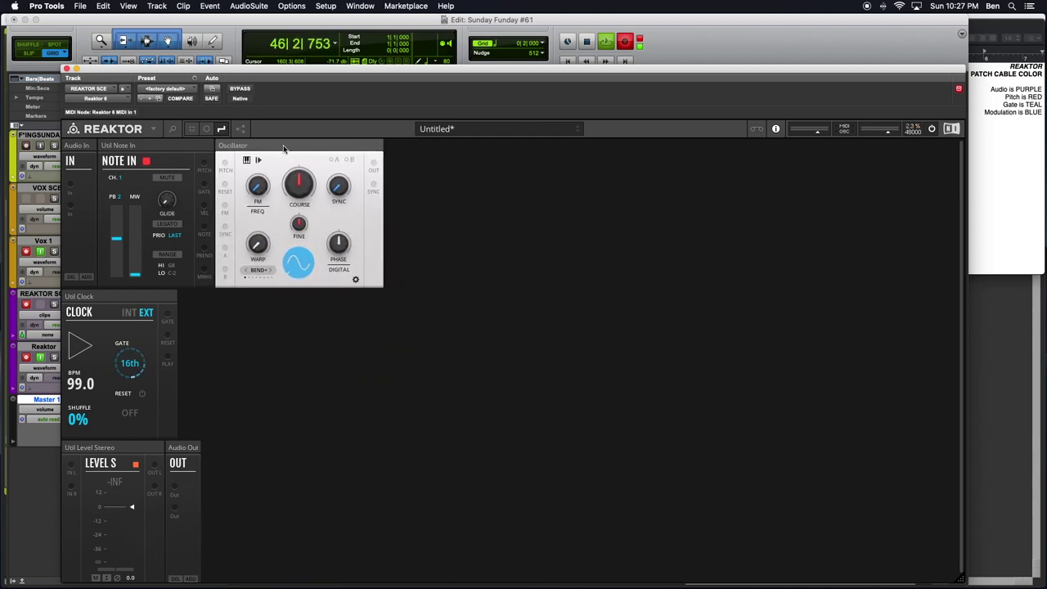
- Add the Free Pack OSC-Mini Oscillator block and place it beside the Clock in the second row
double_click(491, 292)
text(Free Pack)
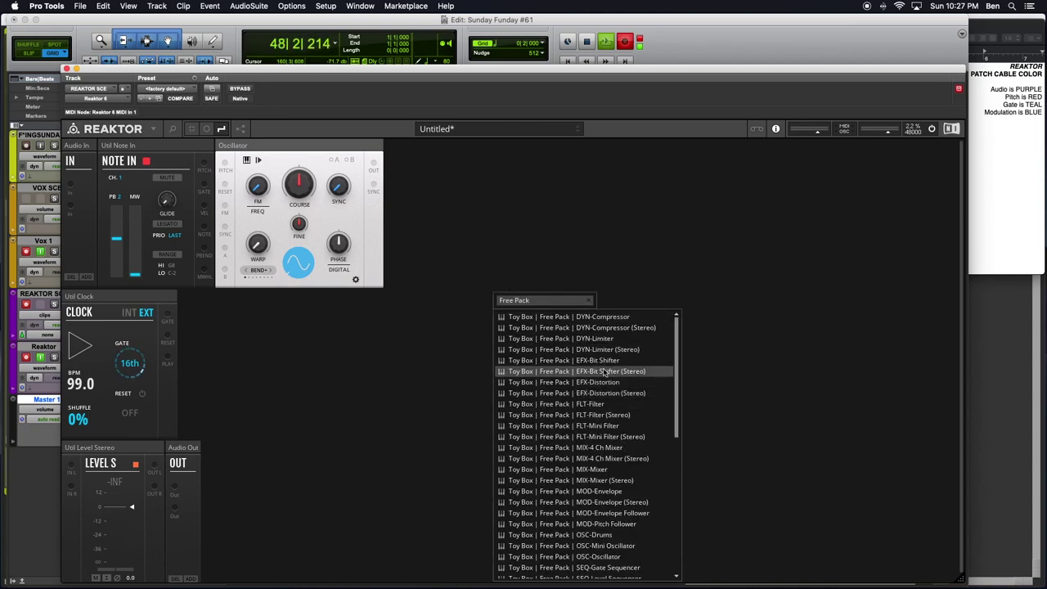
scroll(604, 373, down, 3)
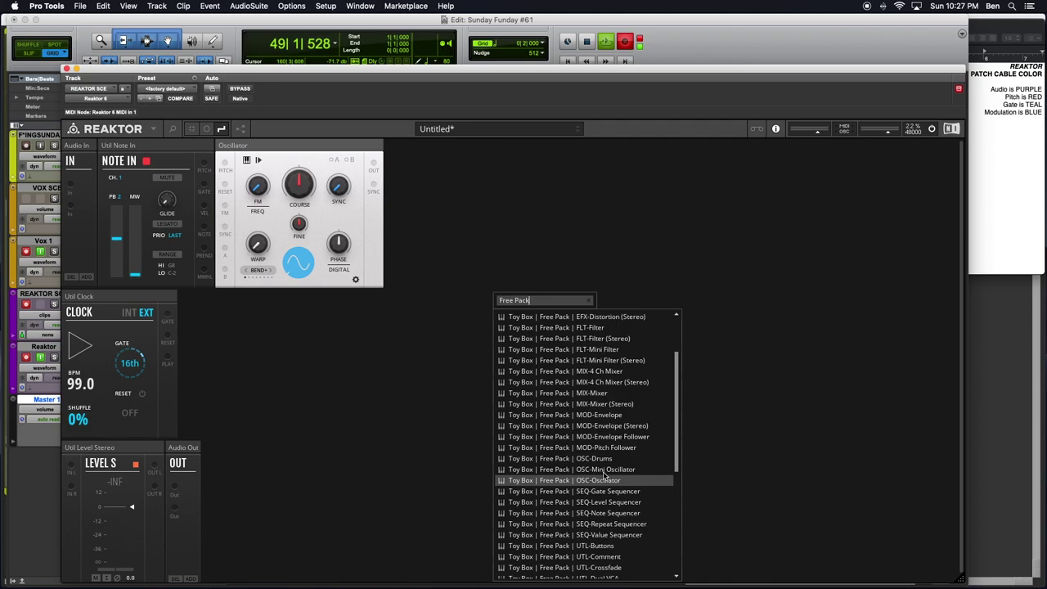
click(603, 470)
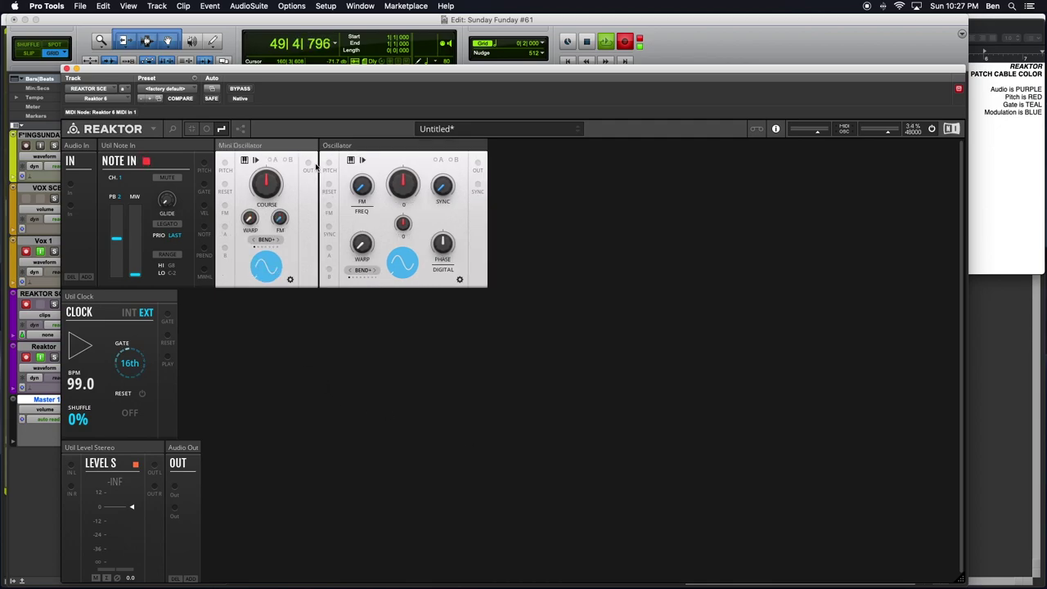
drag(287, 147, 278, 304)
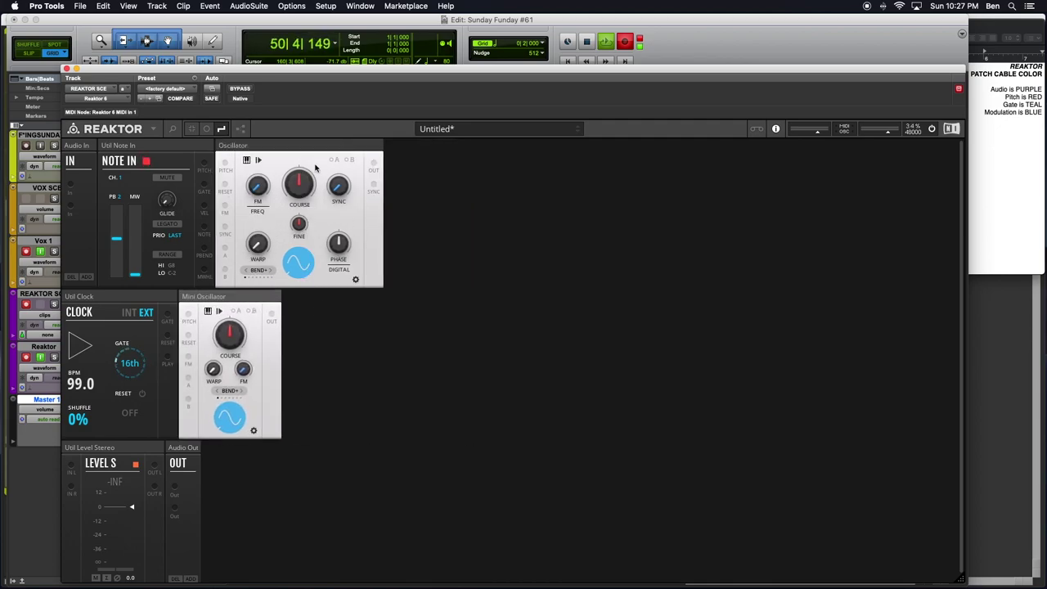
- Add the Free Pack FLT-Filter block and place it after the Oscillator in the first row
double_click(522, 281)
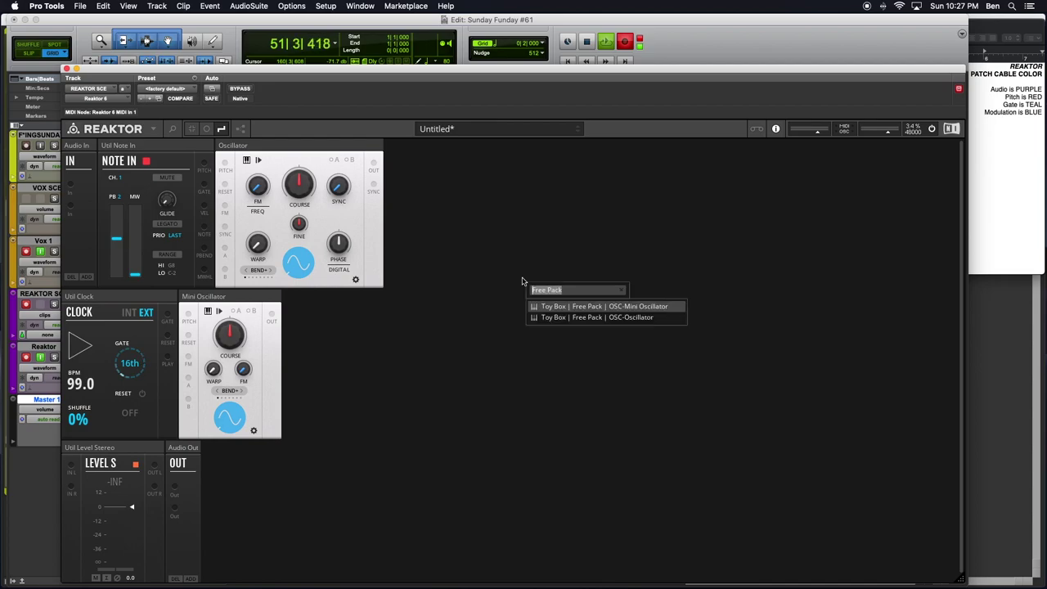
text(Free )
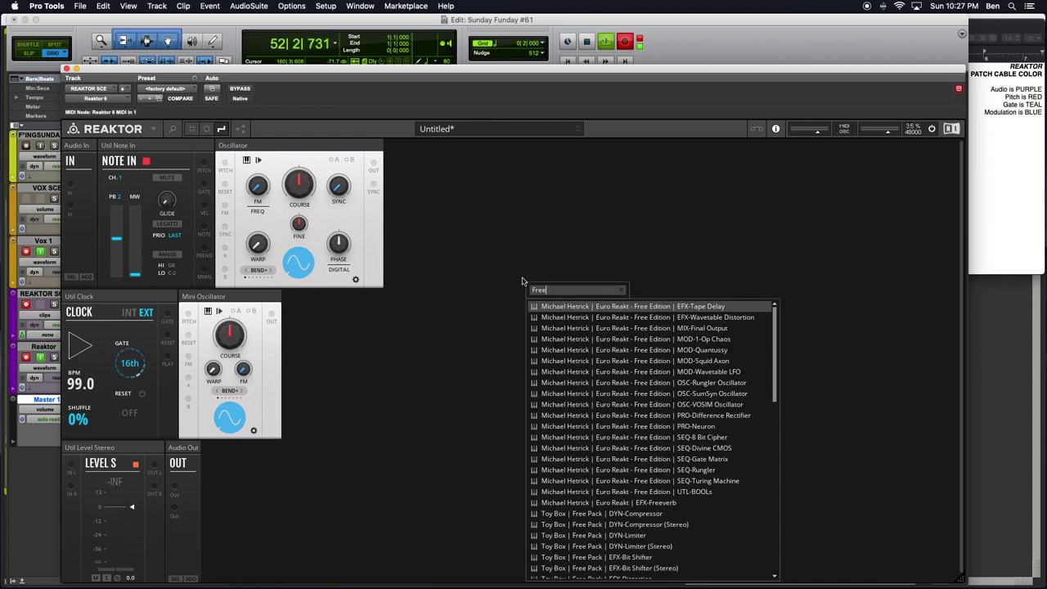
text(Pack)
scroll(589, 400, down, 3)
scroll(589, 400, down, 5)
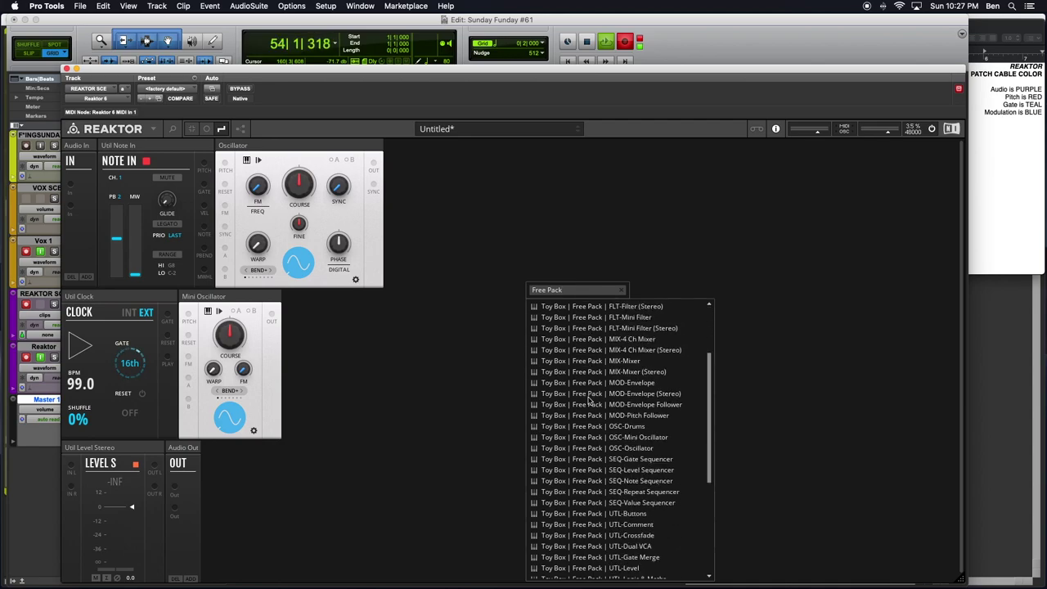
text(Filter)
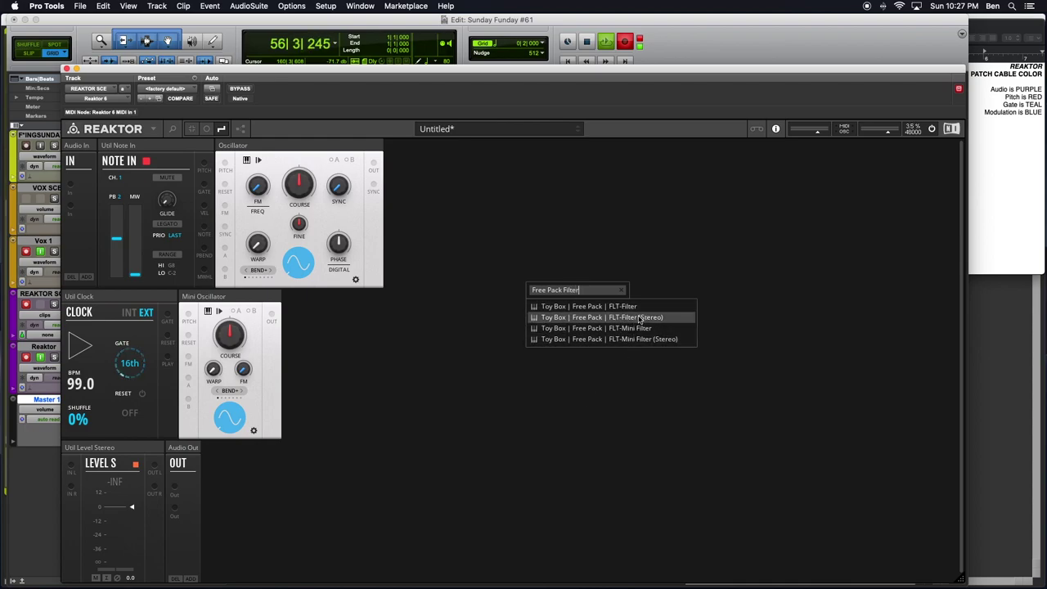
click(632, 312)
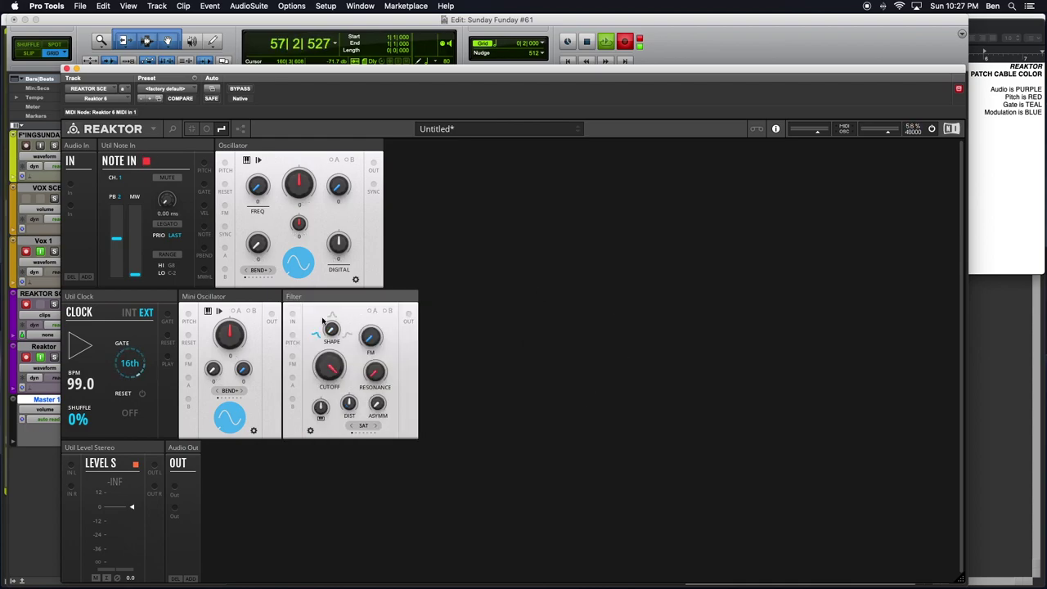
drag(345, 301, 437, 170)
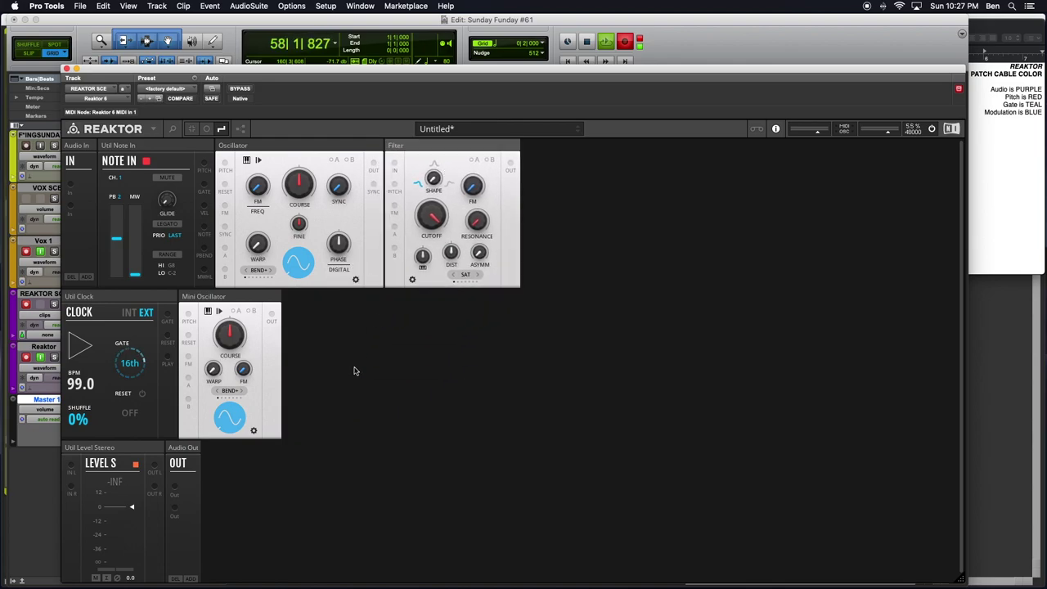
- Add the Free Pack FLT-Mini Filter block and place it after the Mini Oscillator in the second row
double_click(427, 442)
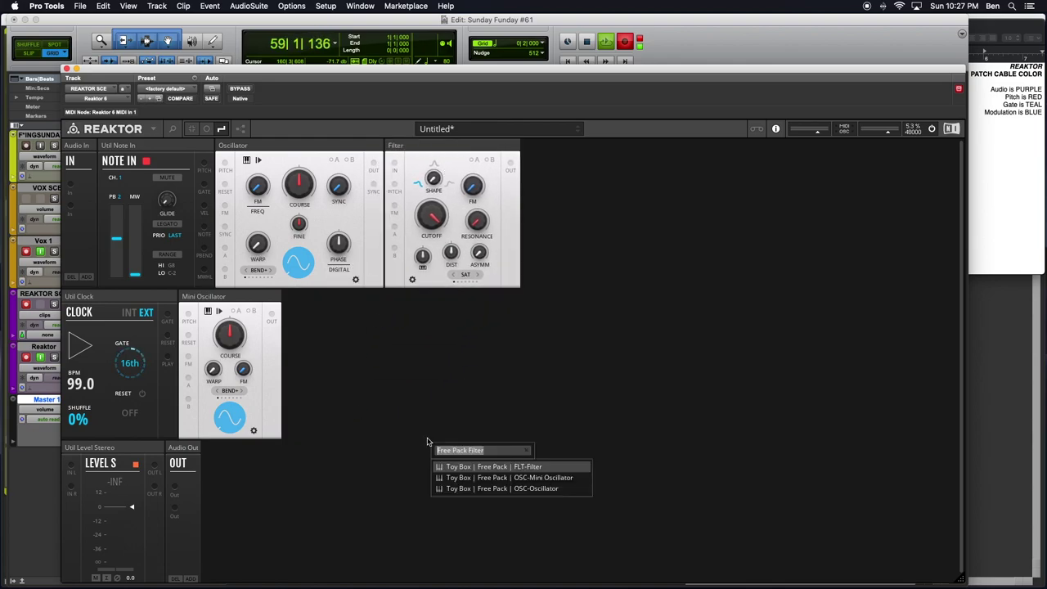
key(End)
key(BackSpace)
key(BackSpace)
key(BackSpace)
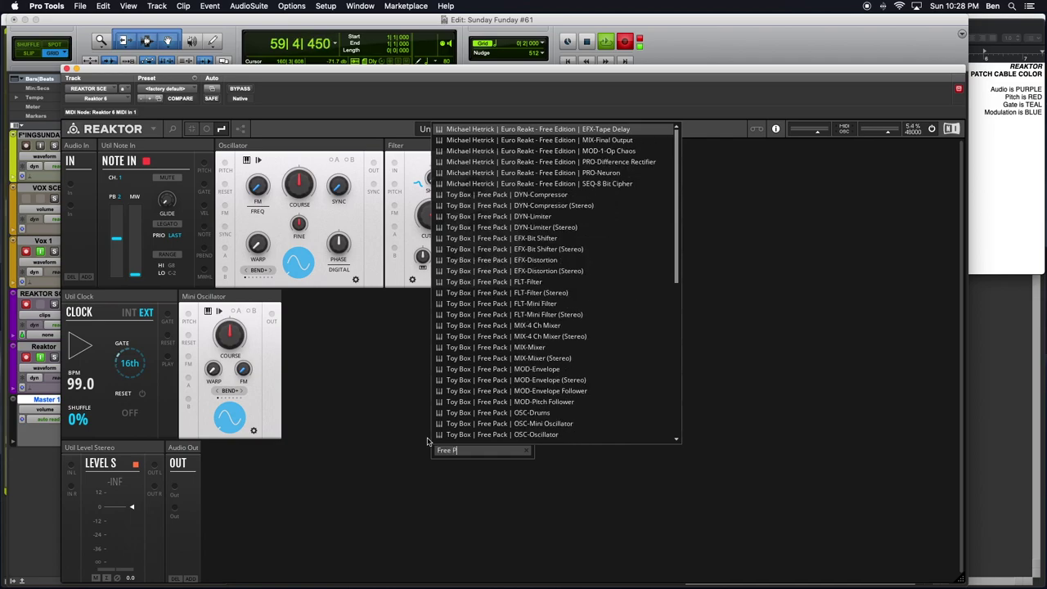
key(Down)
key(Down)
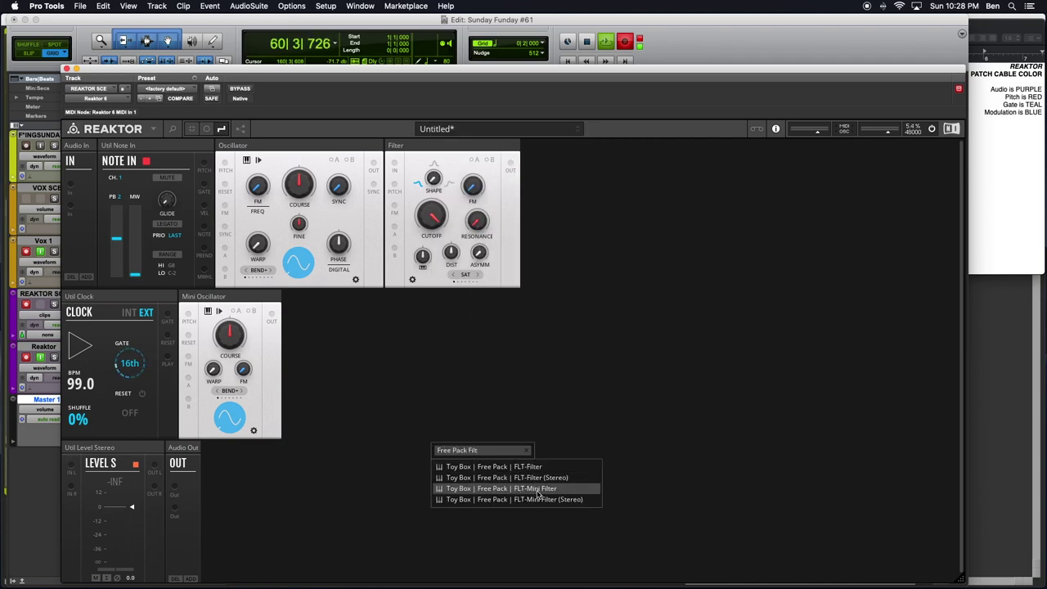
double_click(535, 488)
drag(274, 441, 393, 331)
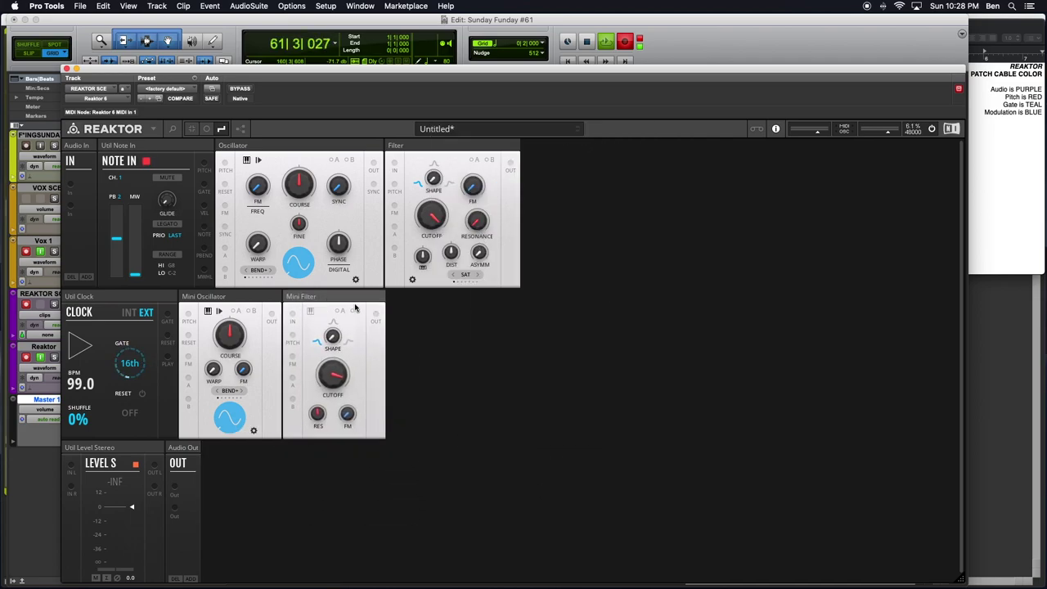
- Add the Free Pack UTL-Dual VCA block and place it after the Audio Out block in the third row
double_click(513, 354)
text(Fre)
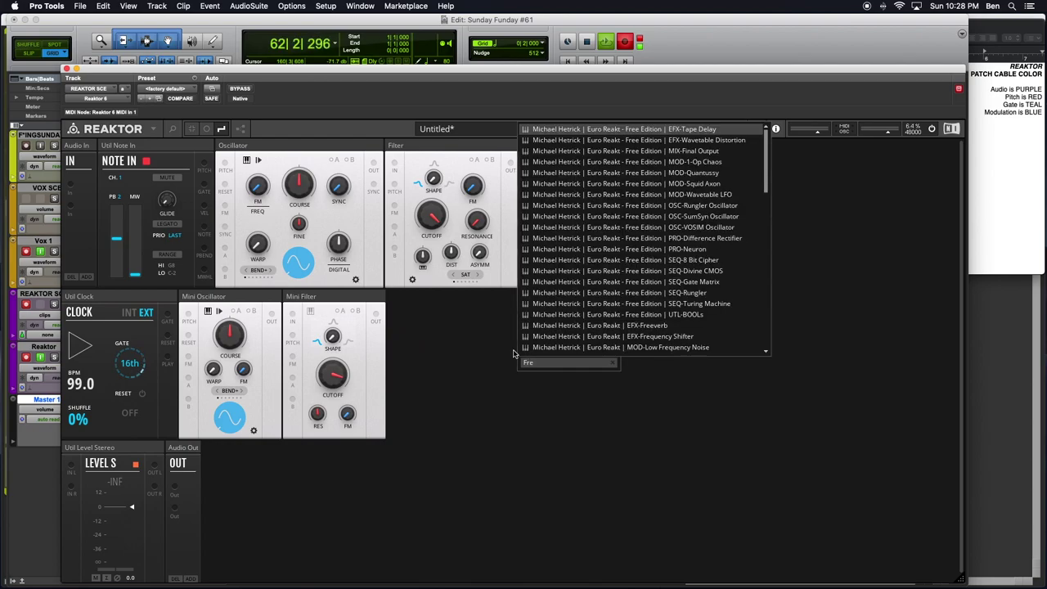
text(e Pack)
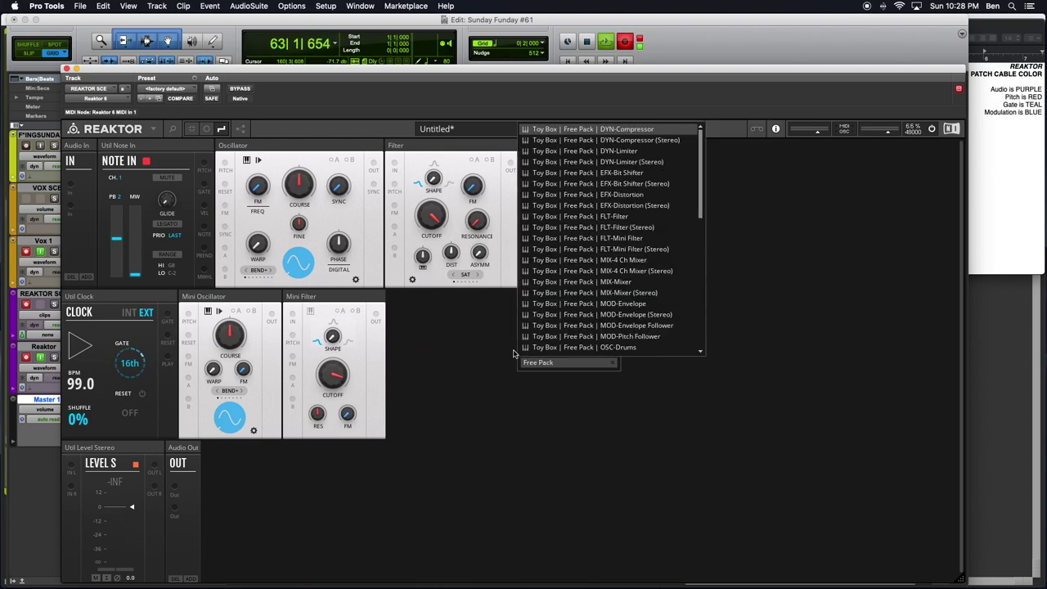
text( VCA)
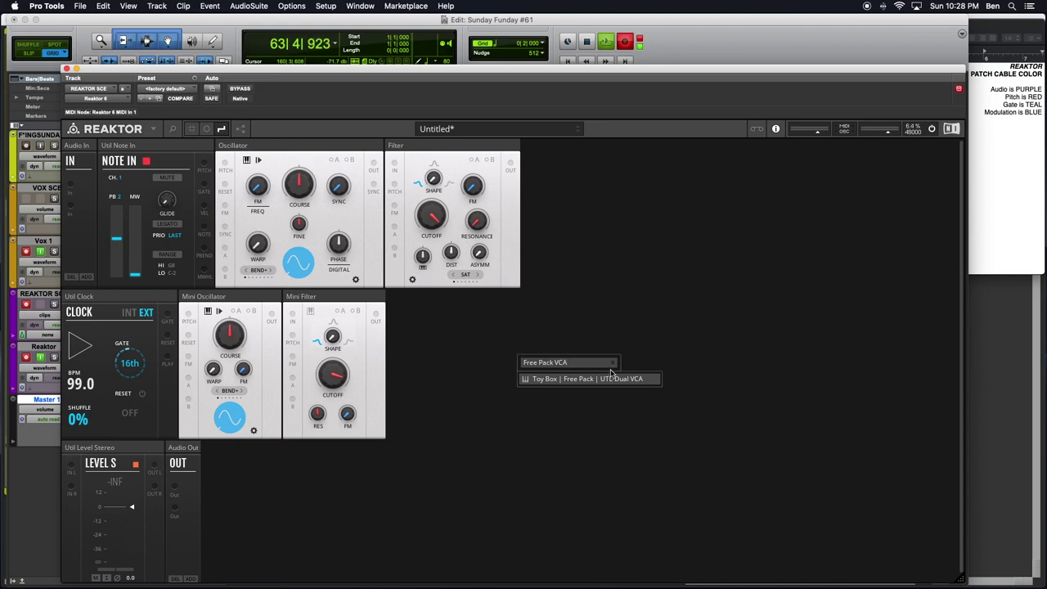
click(614, 384)
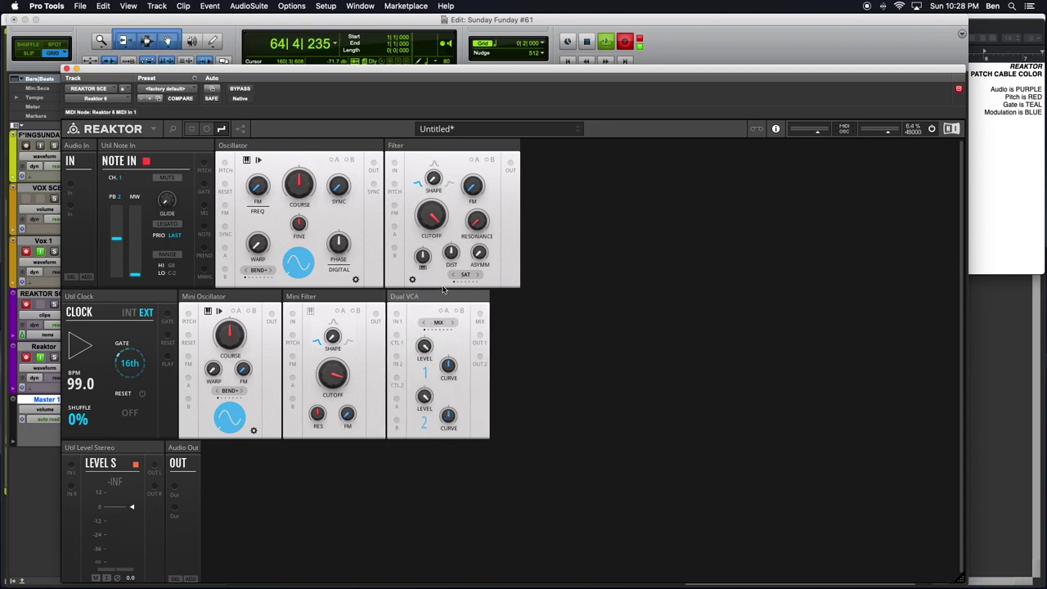
drag(447, 295, 344, 452)
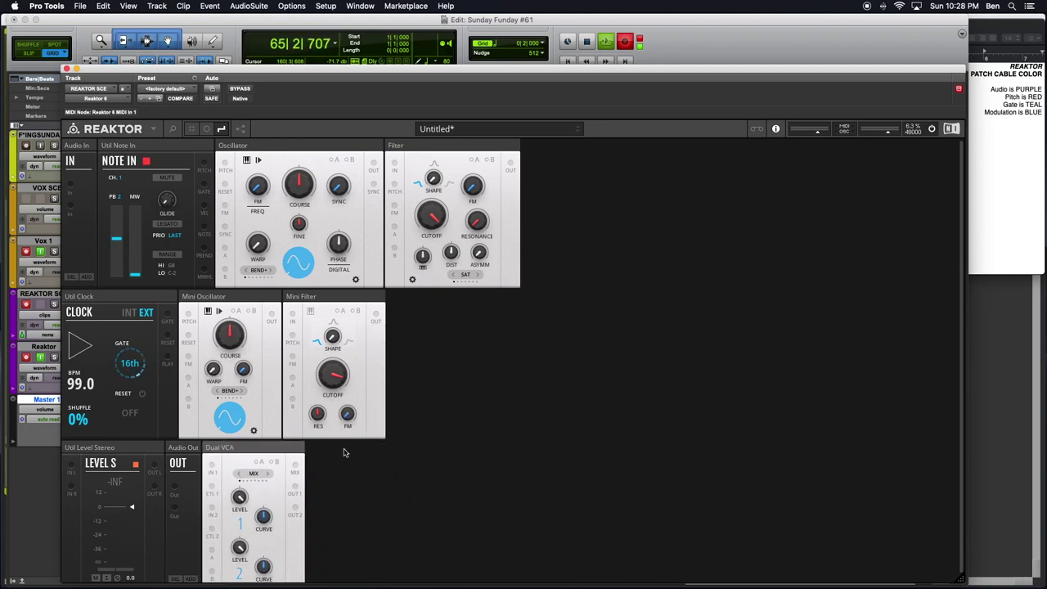
- Add the Free Pack MOD-Envelope block and place it between the Audio Out and Dual VCA blocks in the third row
double_click(458, 450)
text(Fre ()
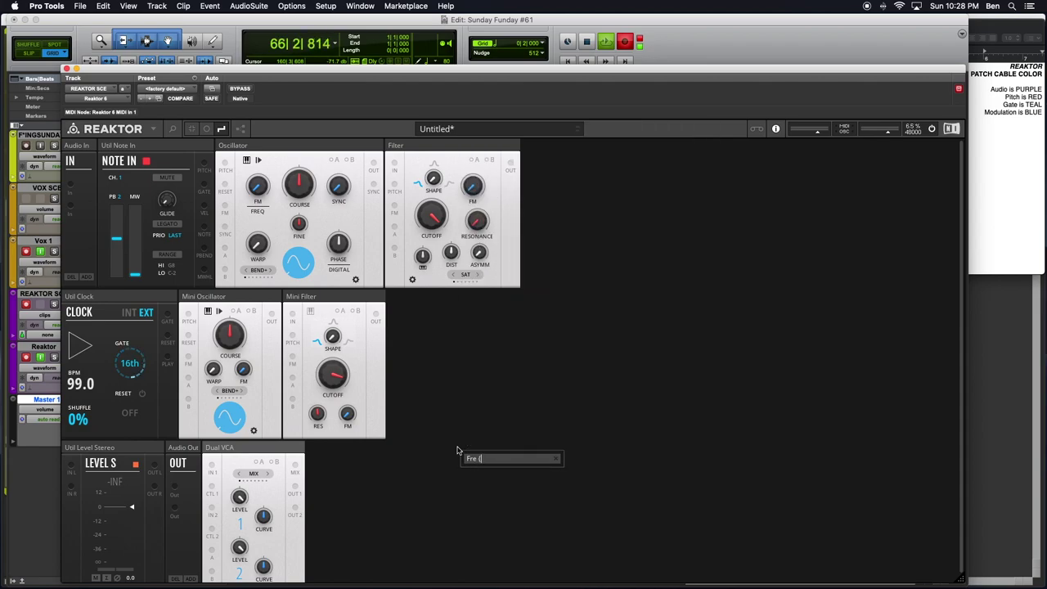
text( Pack)
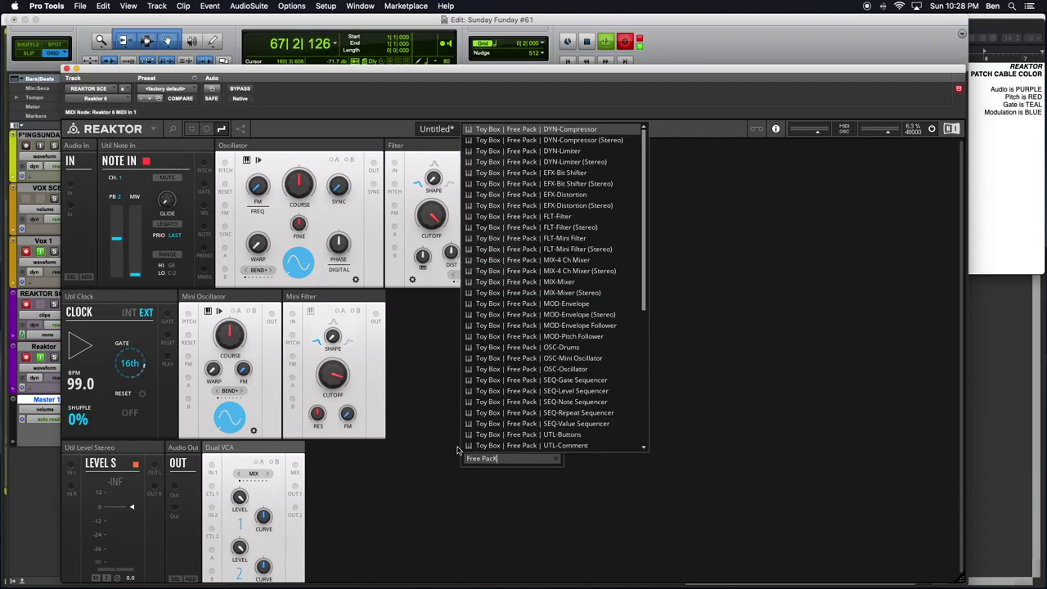
text( ENV)
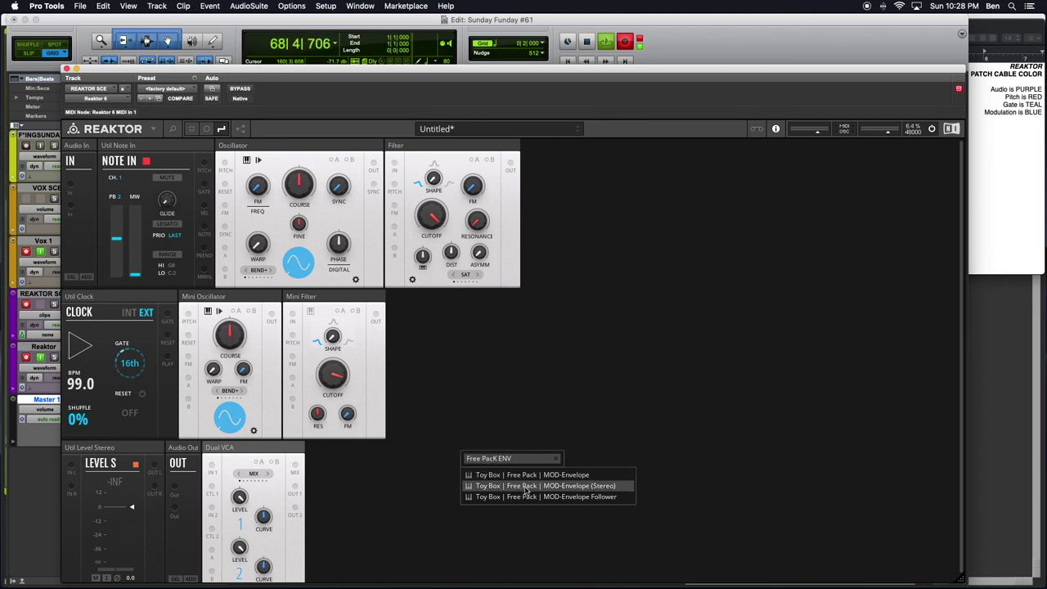
click(580, 480)
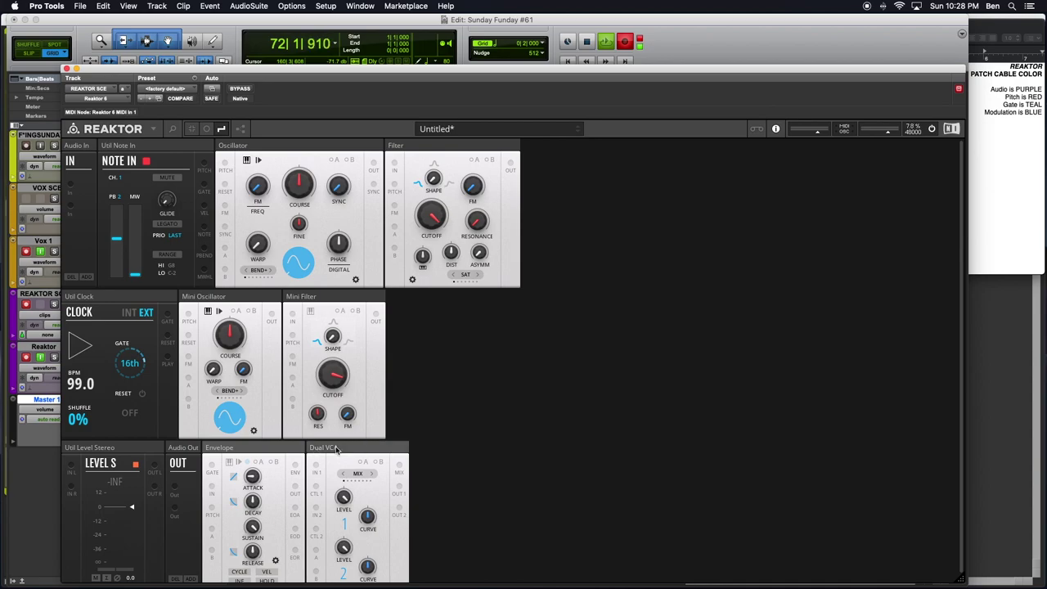
- Add the Free Pack MIX-4 Ch Mixer (Stereo) block to the third row after the Audio Out block
scroll(480, 431, down, 1)
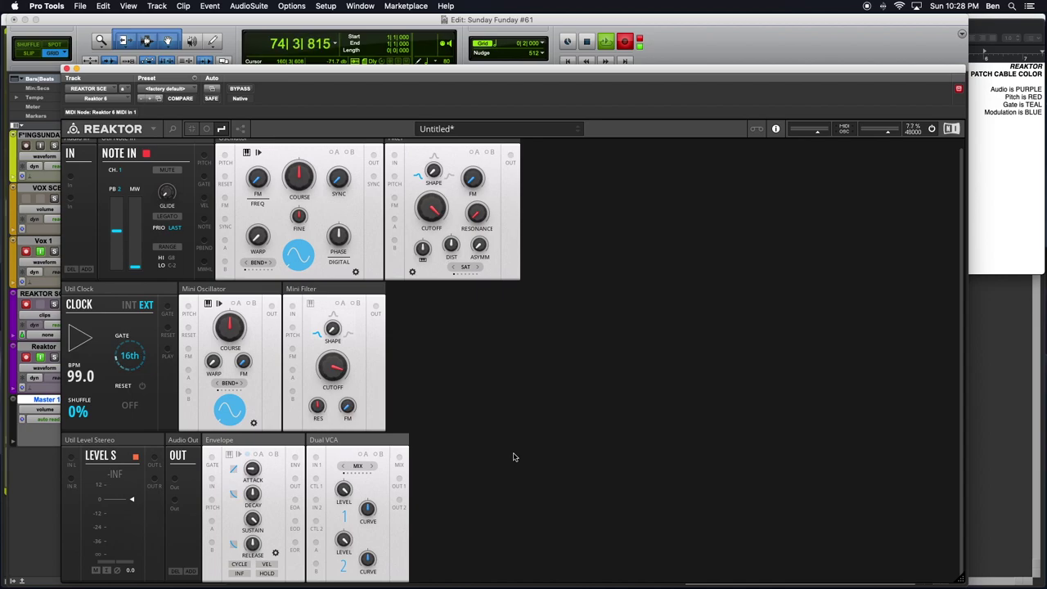
double_click(514, 458)
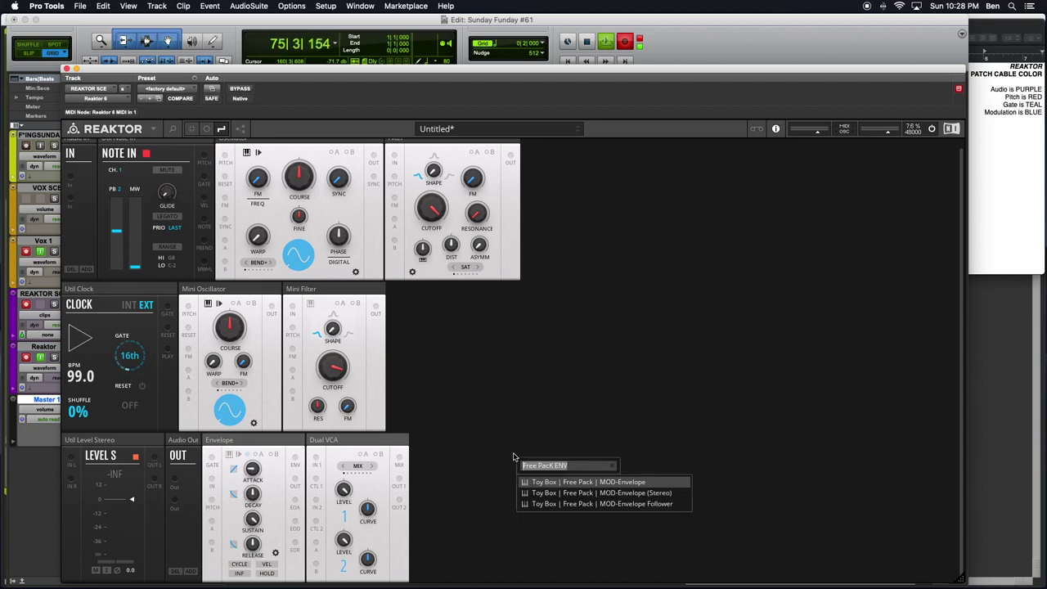
text(Free Pack Mix)
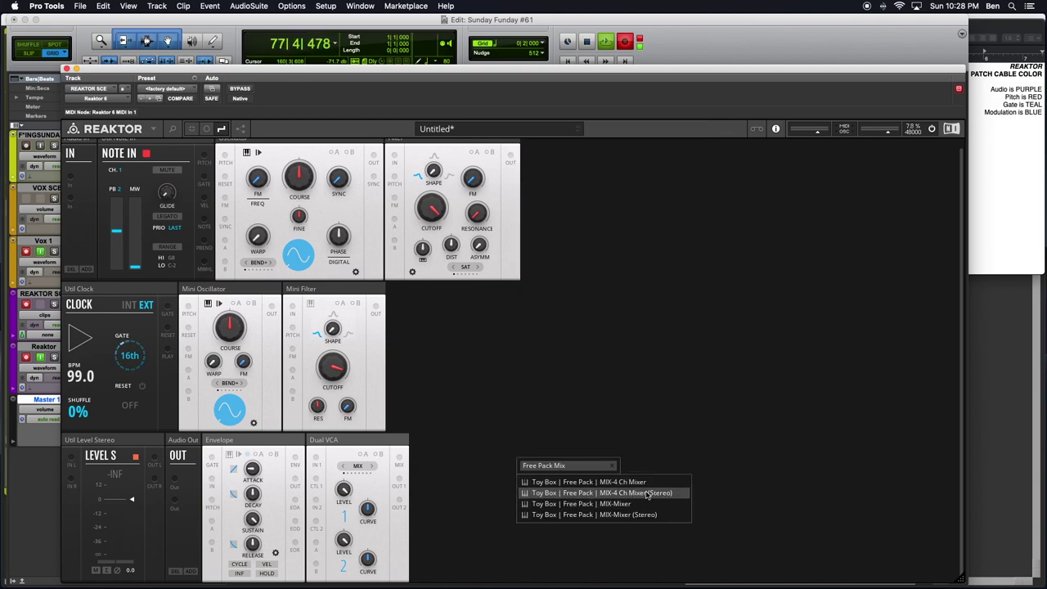
click(647, 494)
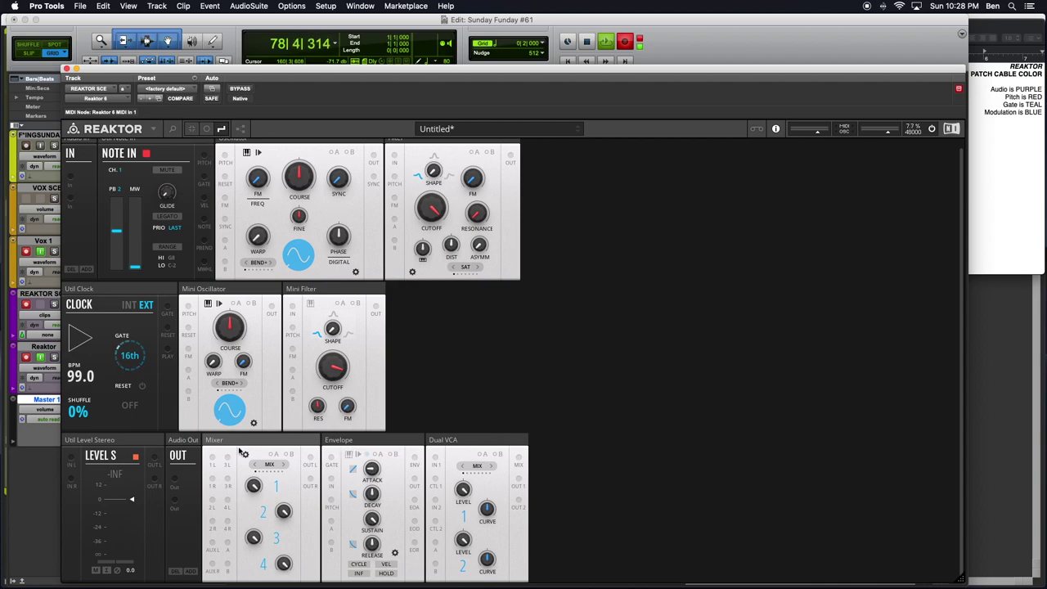
- Move the Mixer to the start of the third row, and the Envelope and Dual VCA after the Mini Filter in the second row
drag(260, 443, 49, 453)
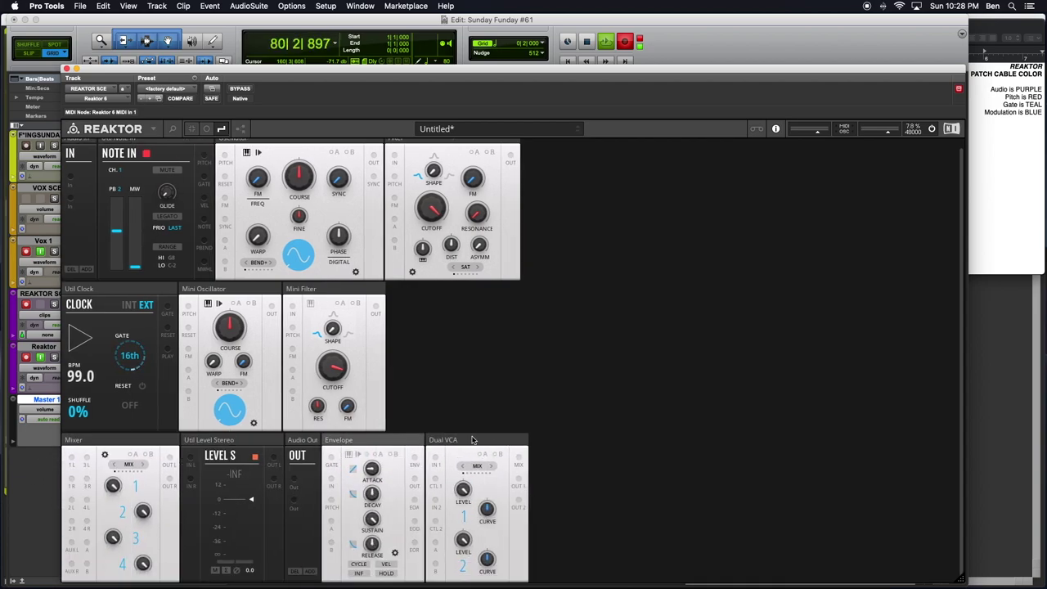
drag(389, 446, 499, 307)
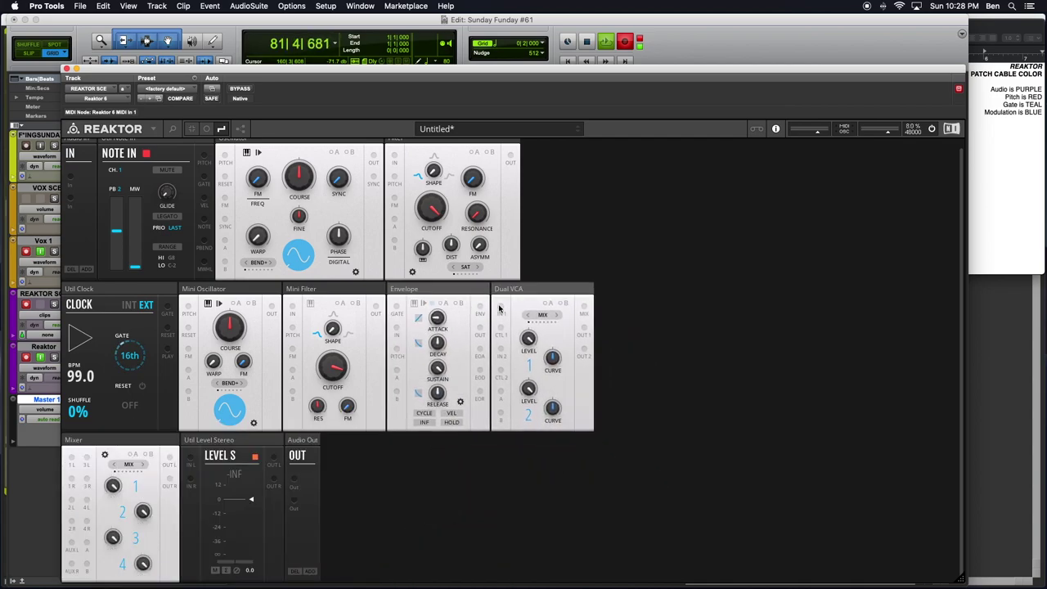
click(666, 285)
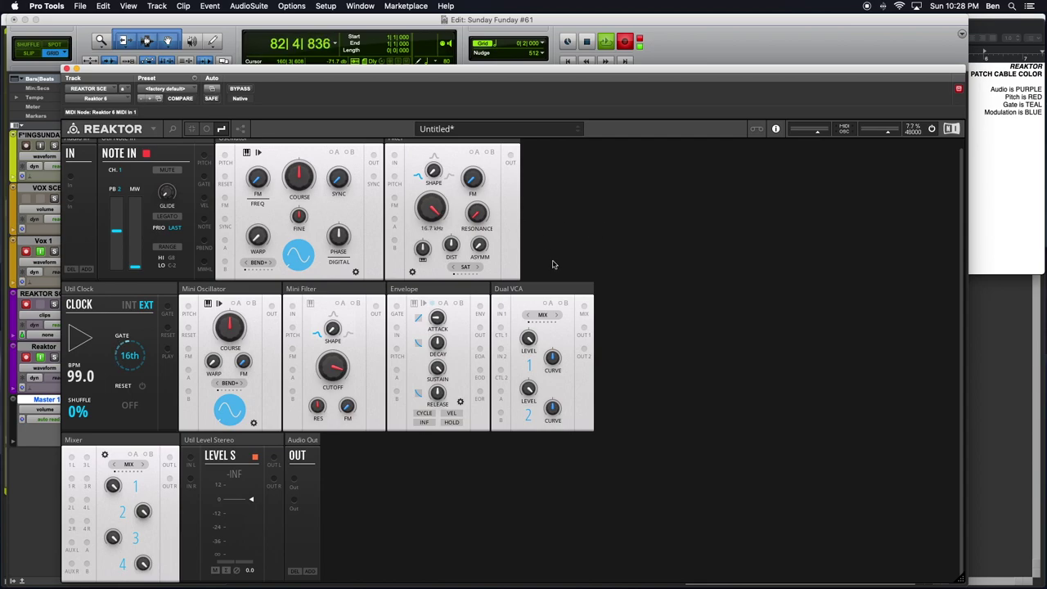
- Patch the Note In pitch output to the pitch inputs of the Oscillator and the Mini Oscillator with red cables
scroll(552, 264, up, 1)
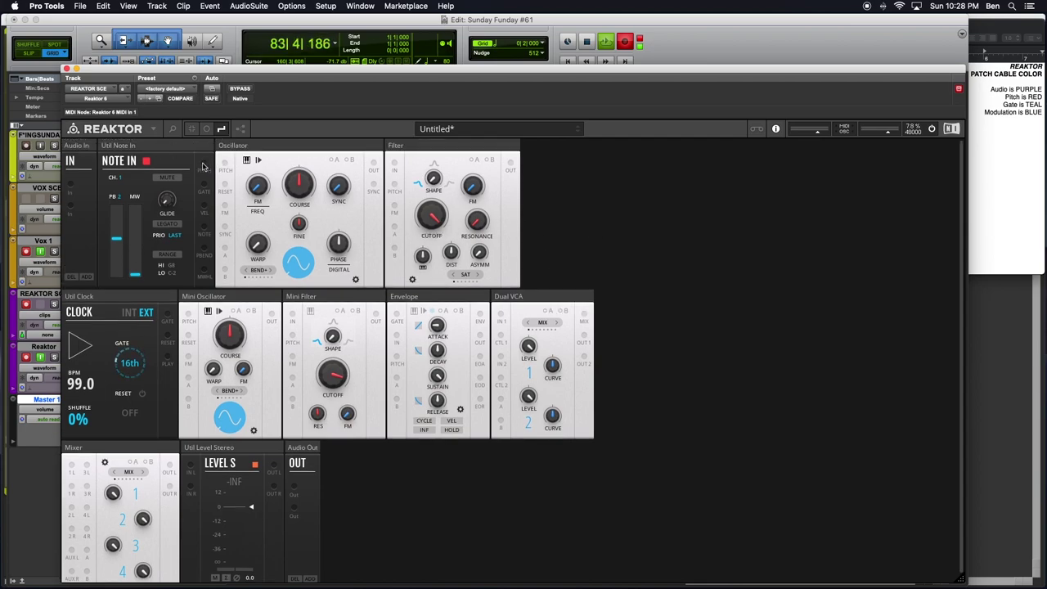
drag(204, 167, 225, 163)
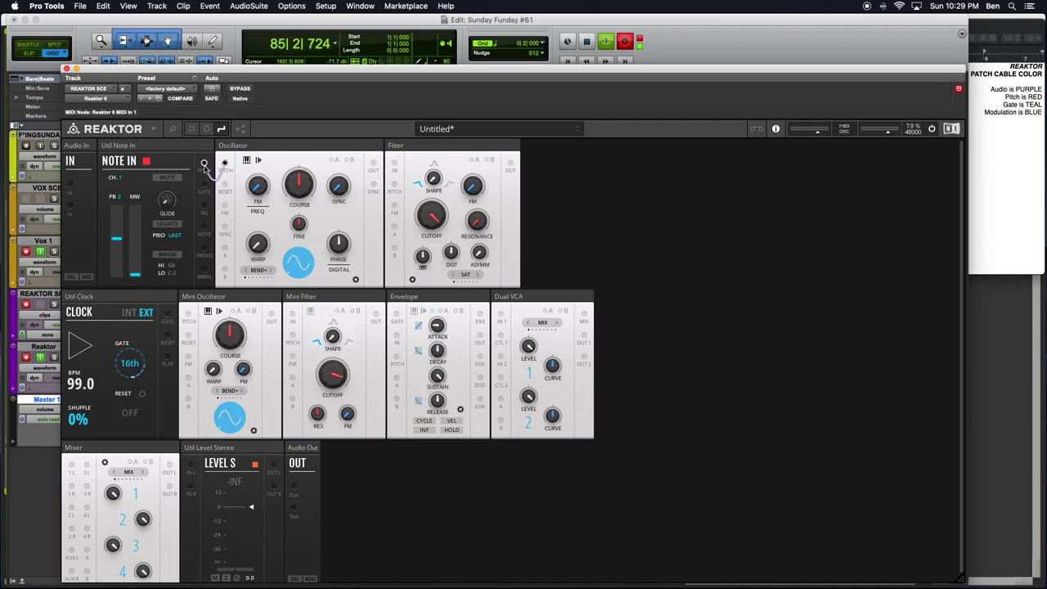
right_click(204, 166)
mouse_move(221, 166)
click(274, 176)
drag(204, 167, 189, 317)
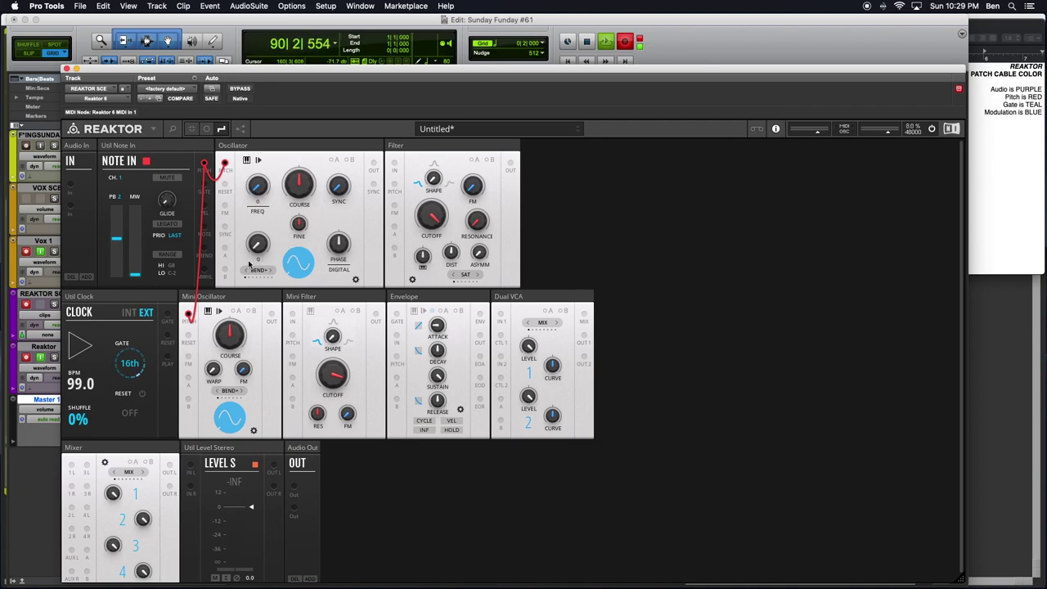
- Patch the Note In gate output to the Envelope's gate input and colour the cable teal
scroll(328, 360, down, 1)
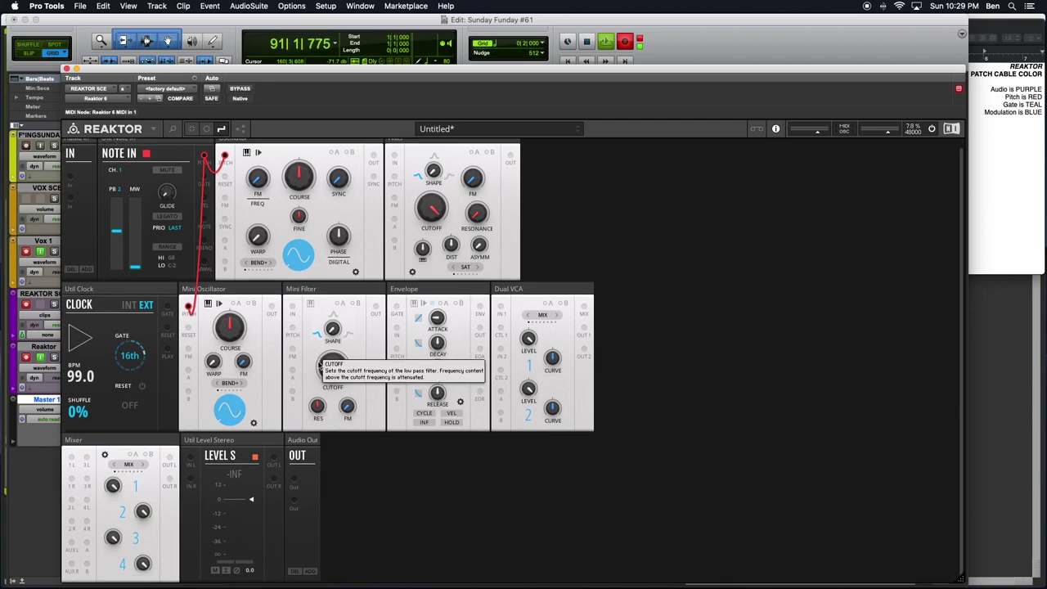
scroll(391, 203, up, 1)
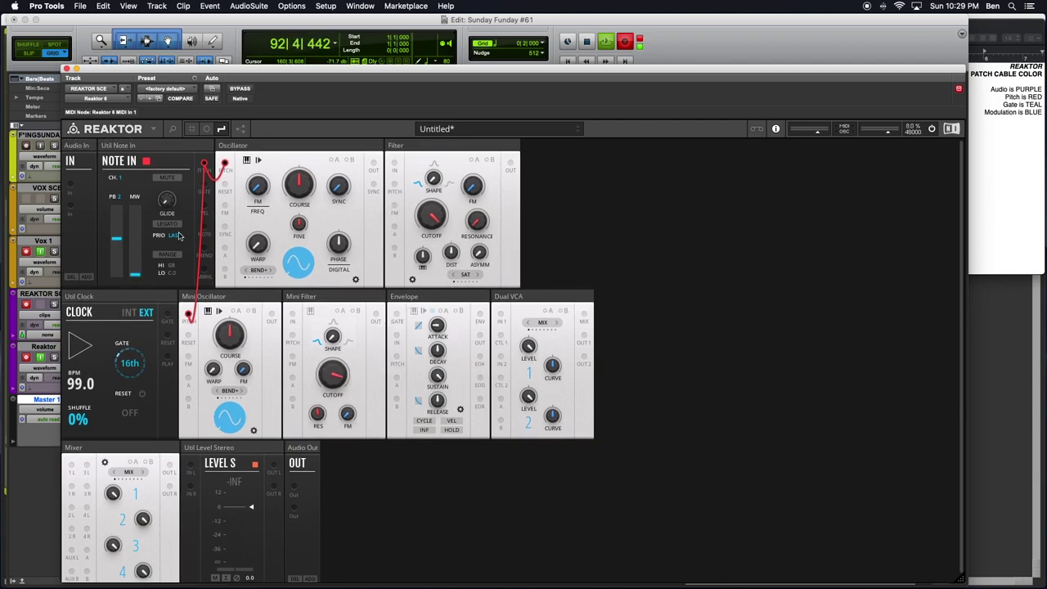
drag(206, 188, 395, 319)
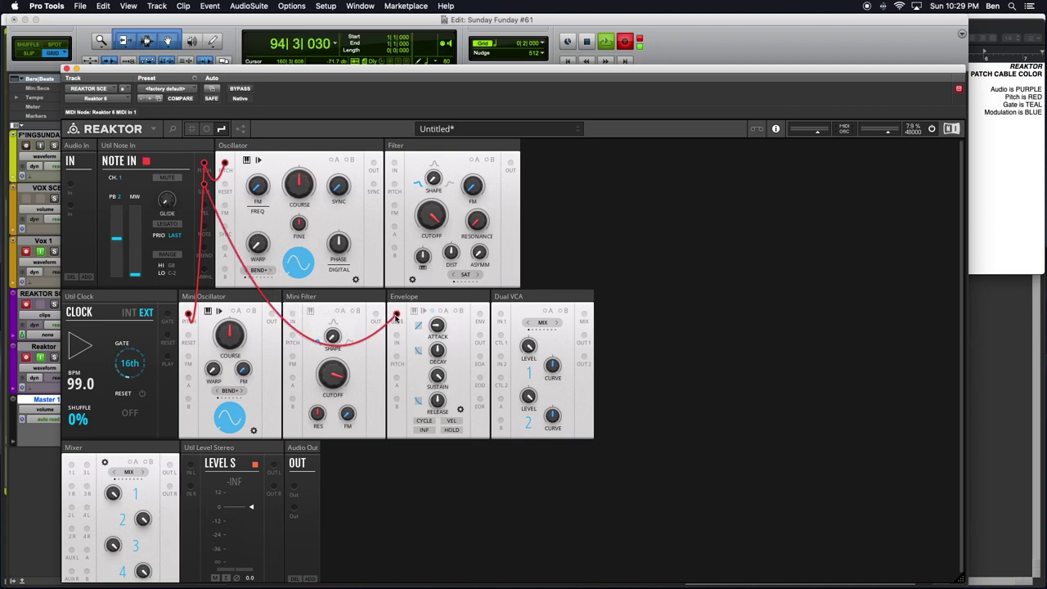
right_click(396, 319)
mouse_move(417, 317)
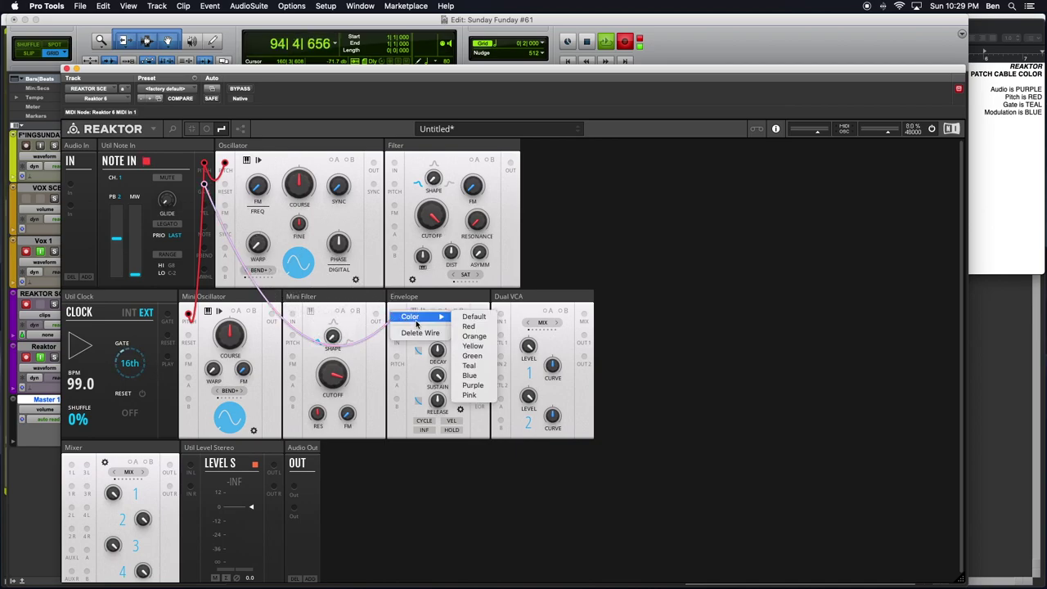
click(474, 366)
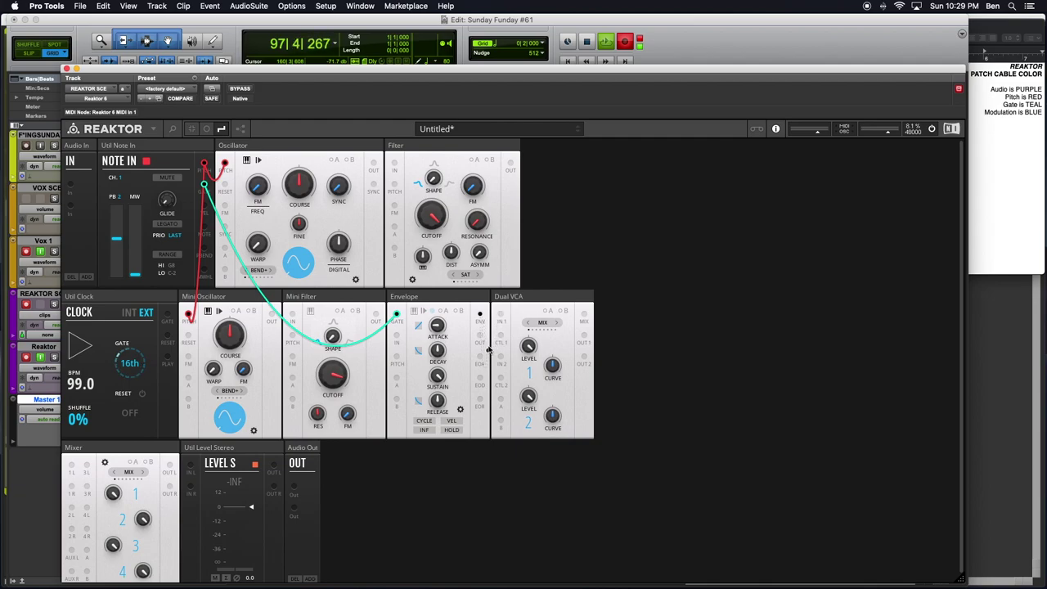
- Patch the Envelope's ENV output to the Dual VCA's IN 1 and colour the cable blue for modulation
drag(499, 321, 480, 318)
right_click(480, 318)
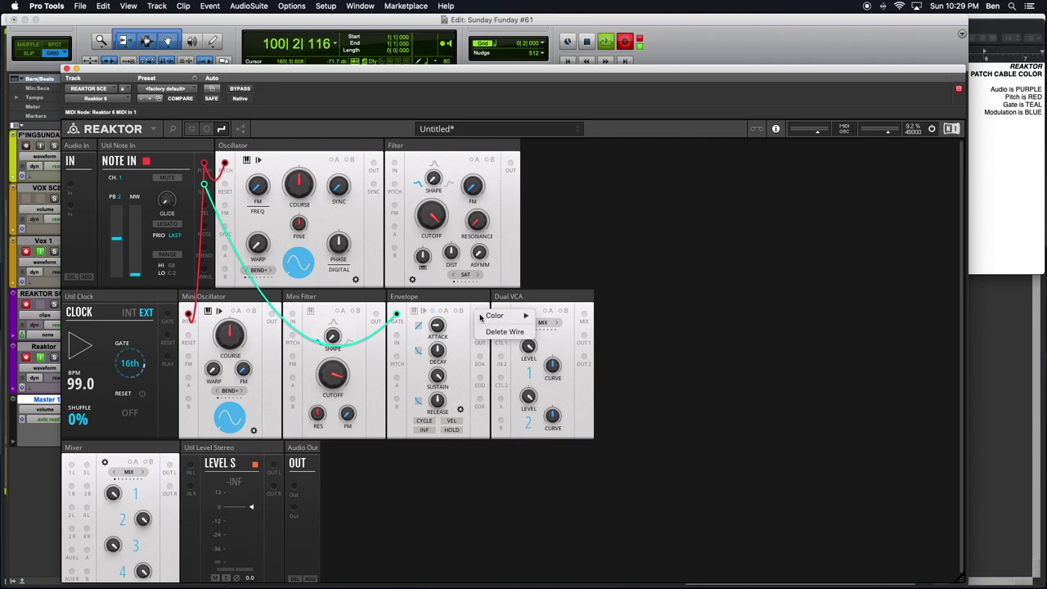
mouse_move(514, 316)
click(557, 384)
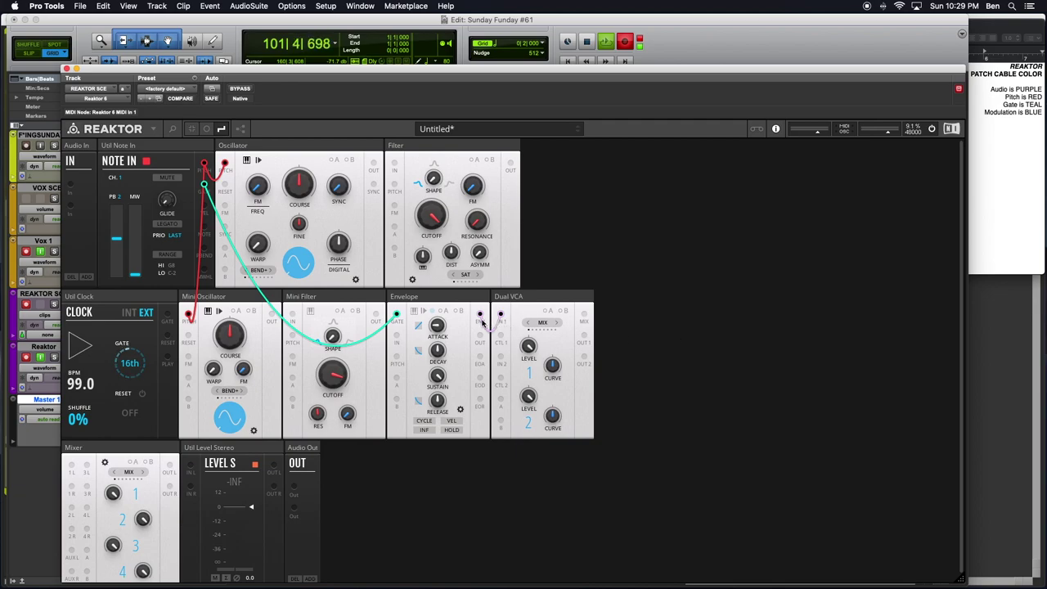
right_click(482, 319)
mouse_move(509, 325)
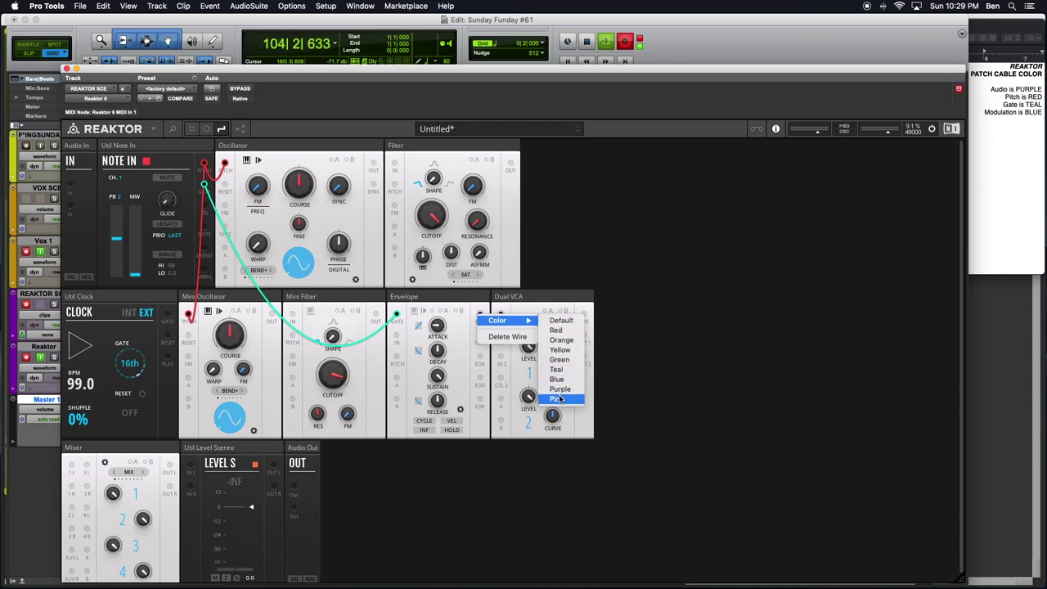
click(556, 369)
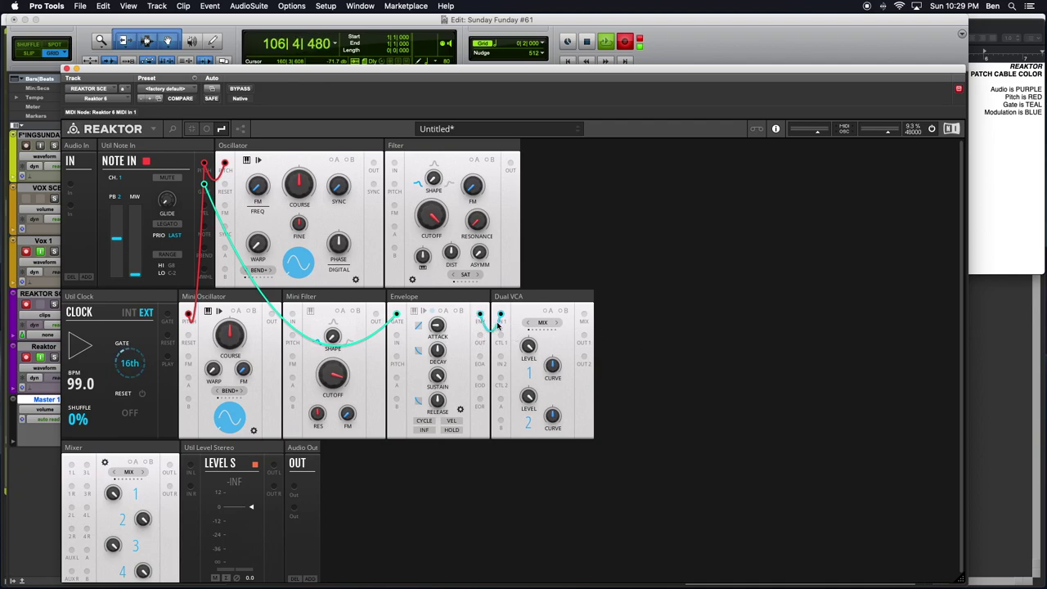
- Repatch the Envelope's ENV output from the Dual VCA's IN 1 to its modulation input A, and show the A modulation amounts
right_click(497, 321)
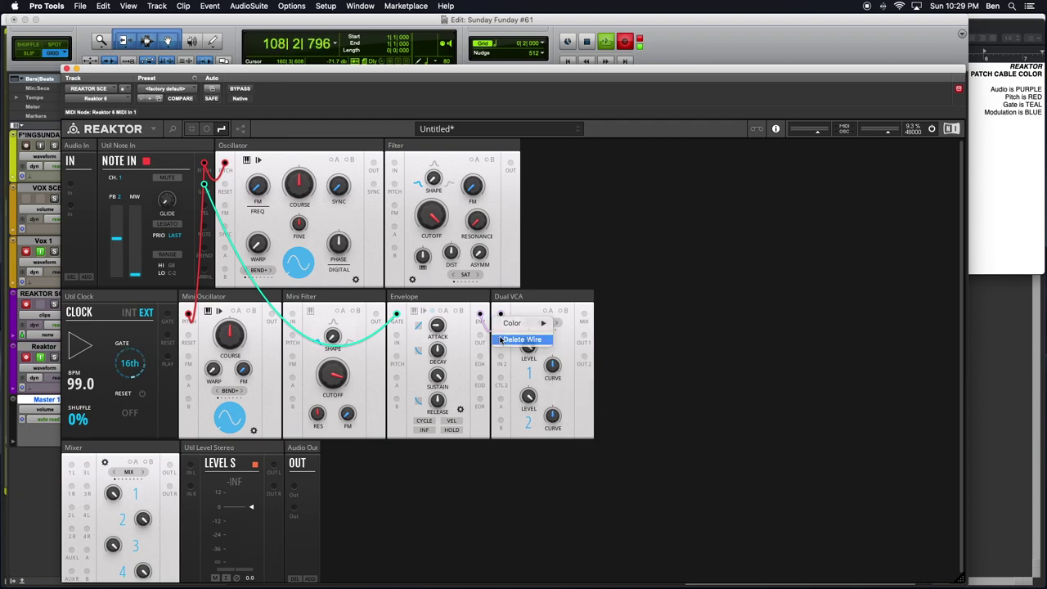
click(517, 338)
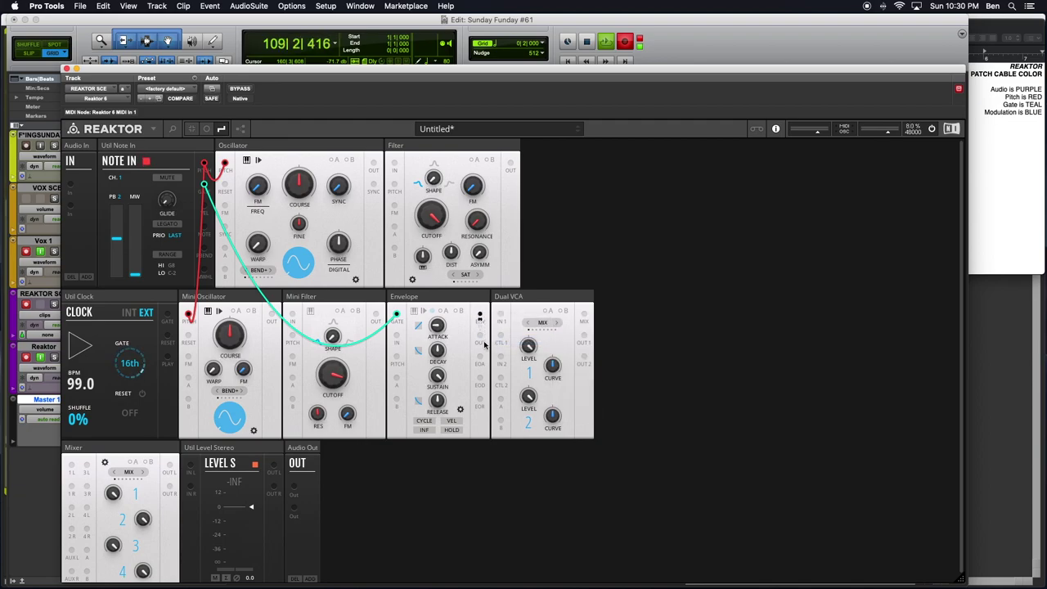
drag(501, 397, 480, 315)
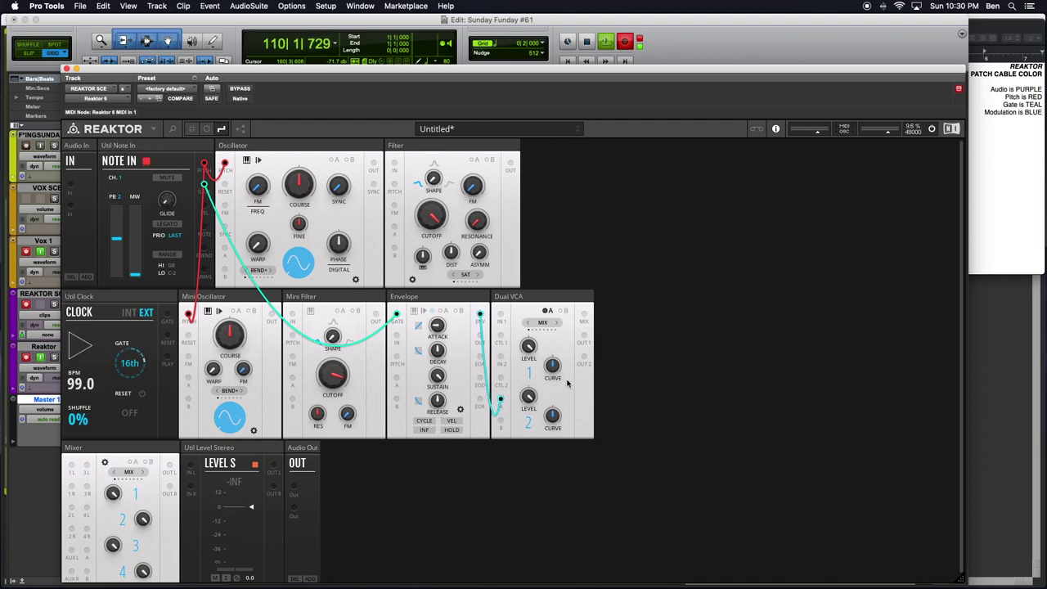
click(549, 311)
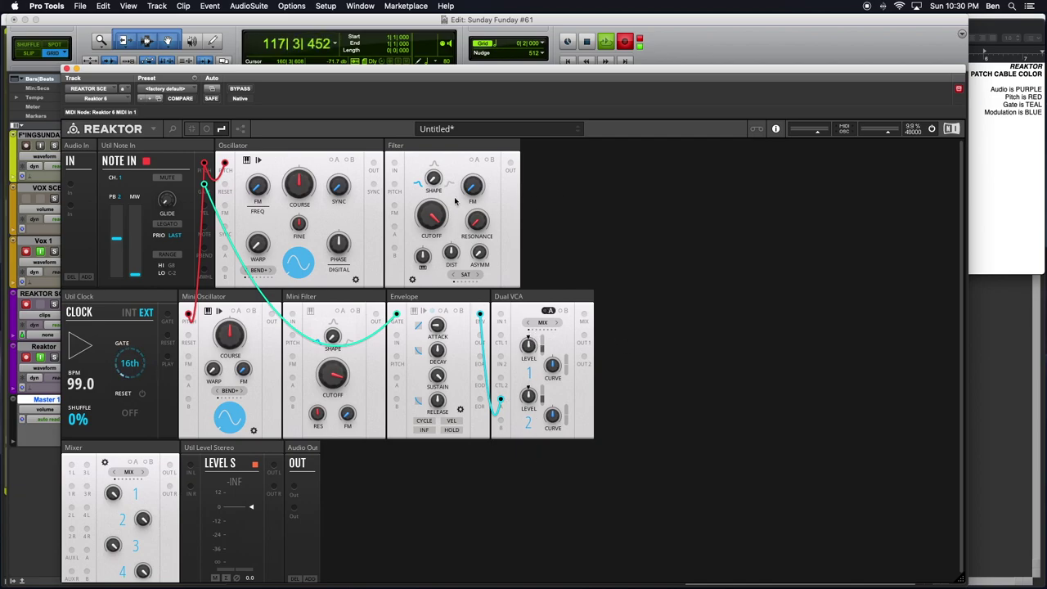
- Patch the Oscillator's OUT to the Filter's IN and colour the cable purple for audio
scroll(295, 200, down, 1)
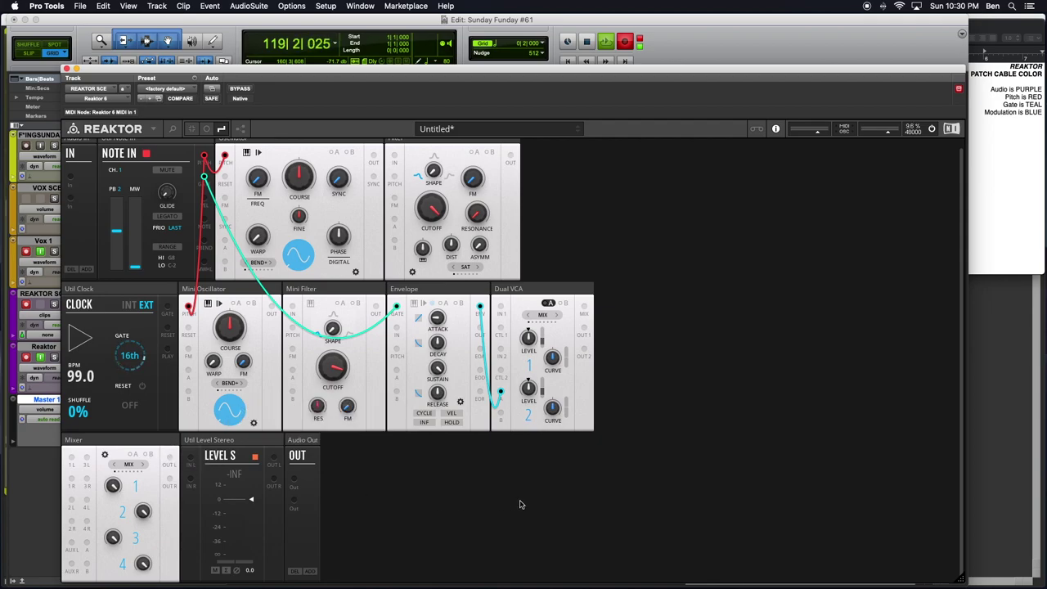
scroll(671, 236, up, 1)
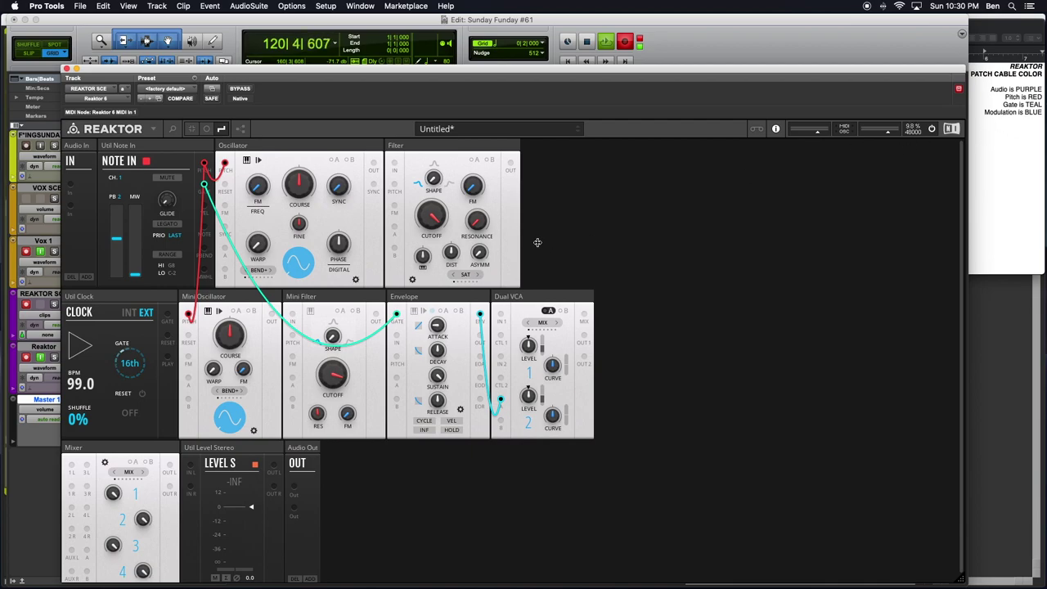
drag(374, 164, 394, 171)
right_click(392, 164)
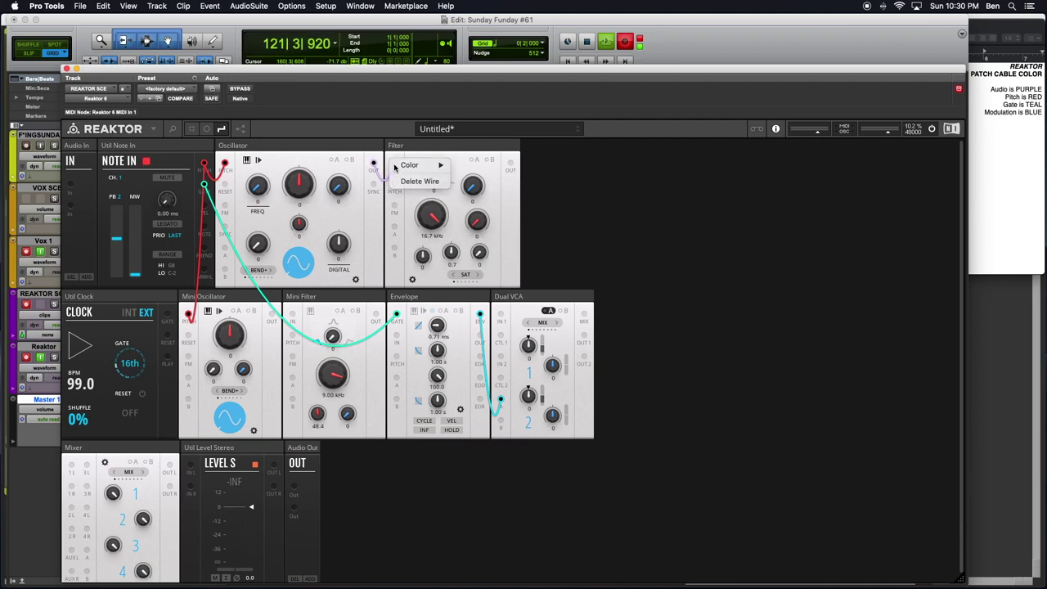
mouse_move(415, 168)
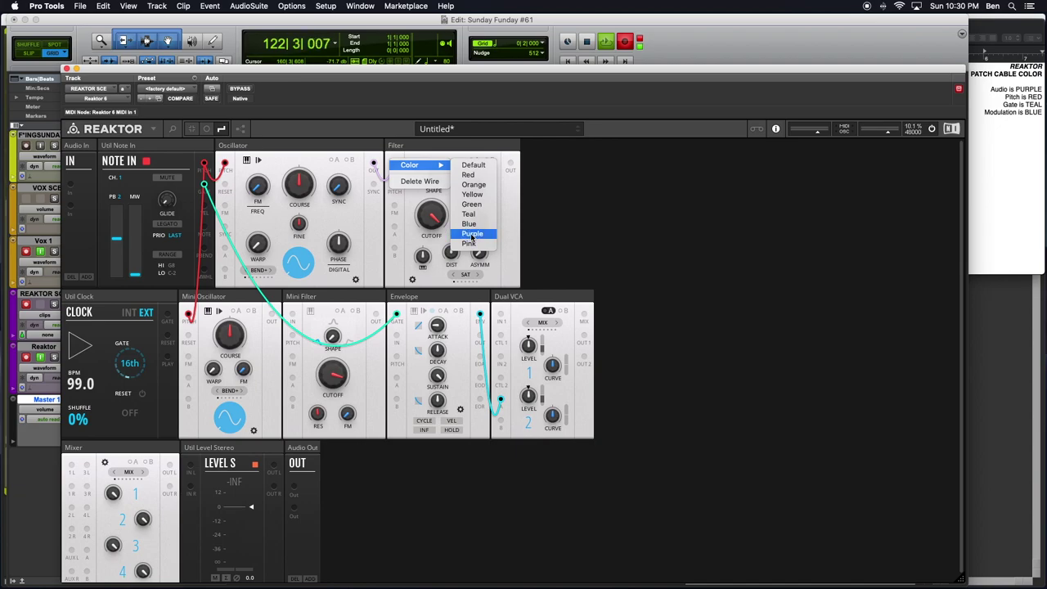
click(472, 234)
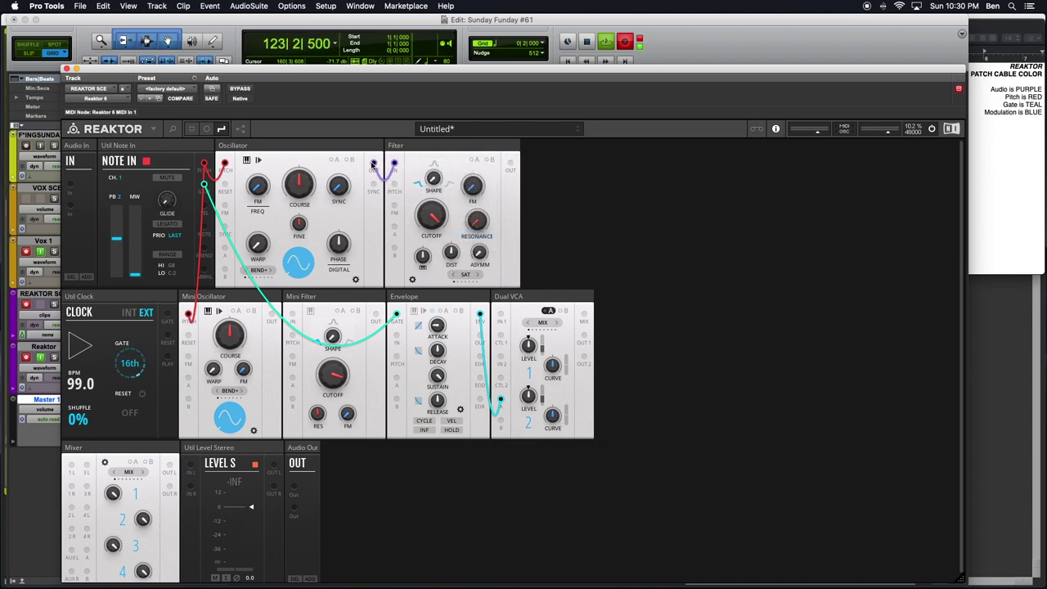
- Patch the Filter's OUT to the Mixer's 1 L input, and replace that connection with one to the Dual VCA's IN 1
drag(511, 166, 72, 465)
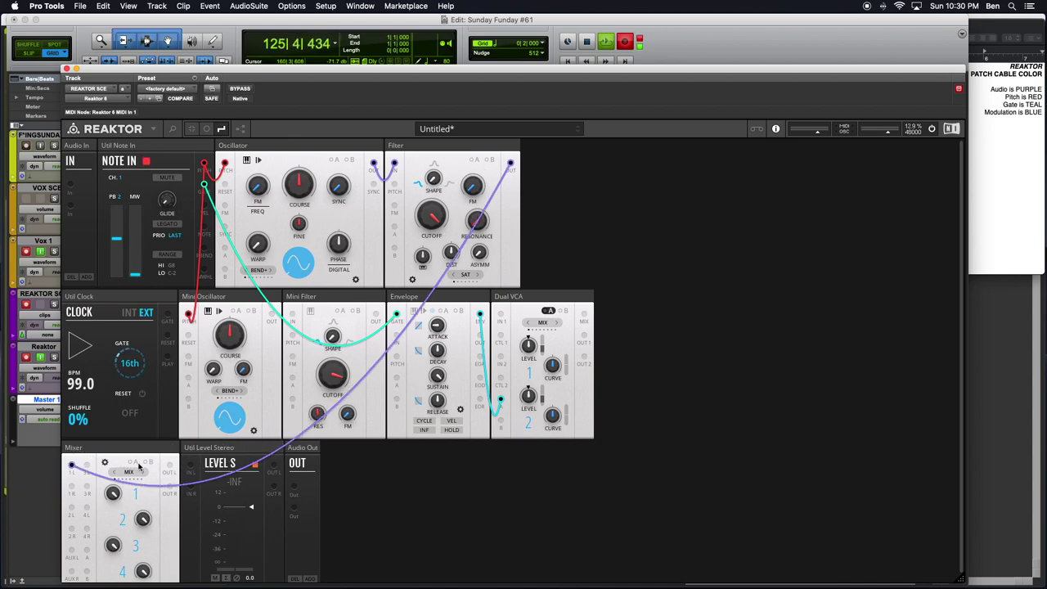
drag(72, 465, 131, 410)
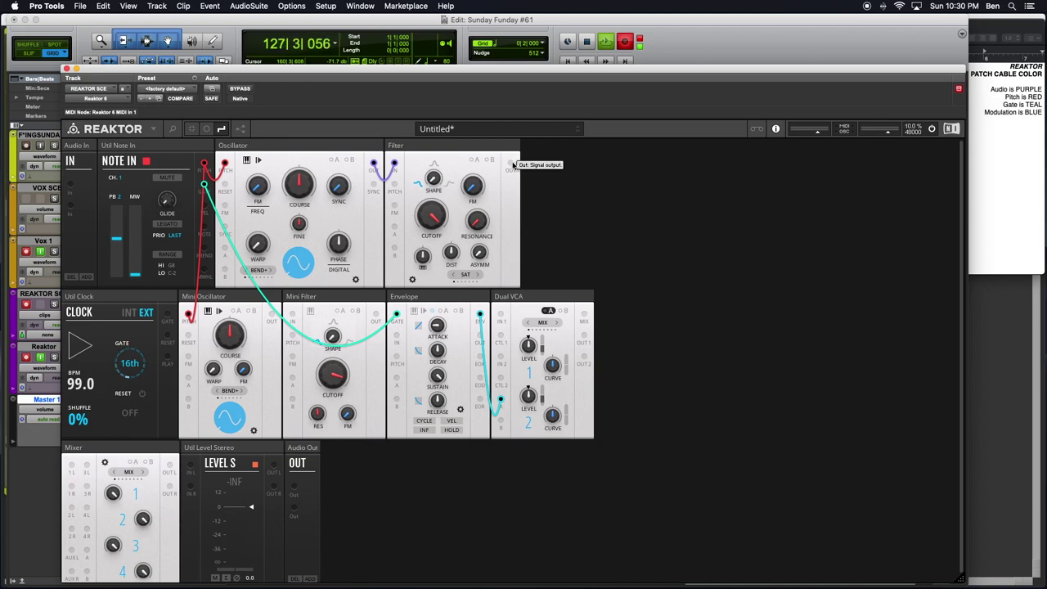
drag(512, 164, 502, 316)
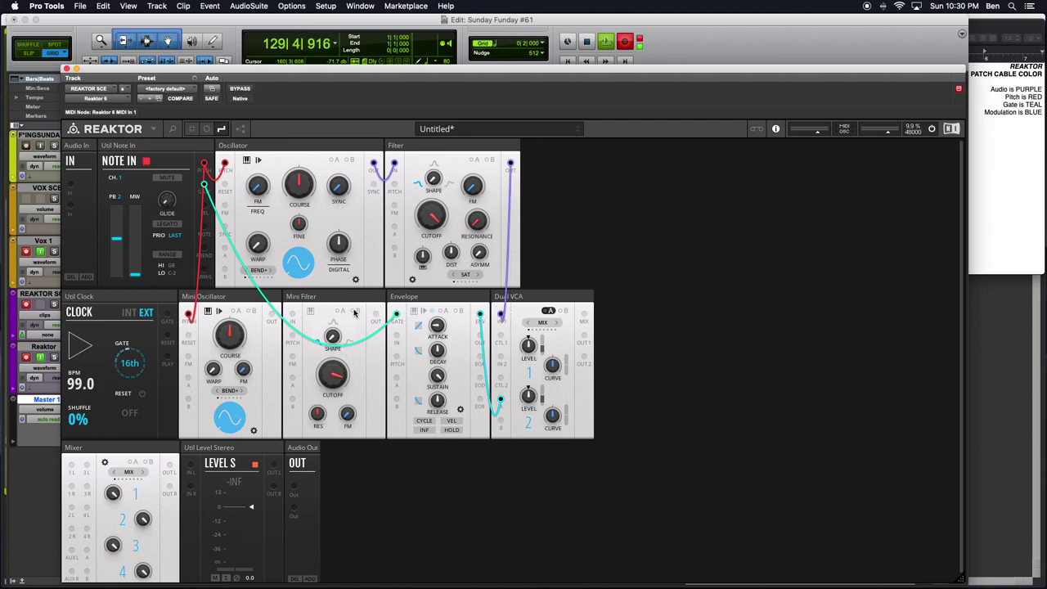
- Patch the Mini Filter's OUT to the Dual VCA's IN 2 and the Mini Oscillator's OUT to the Mini Filter's IN with purple cables
drag(376, 315, 502, 363)
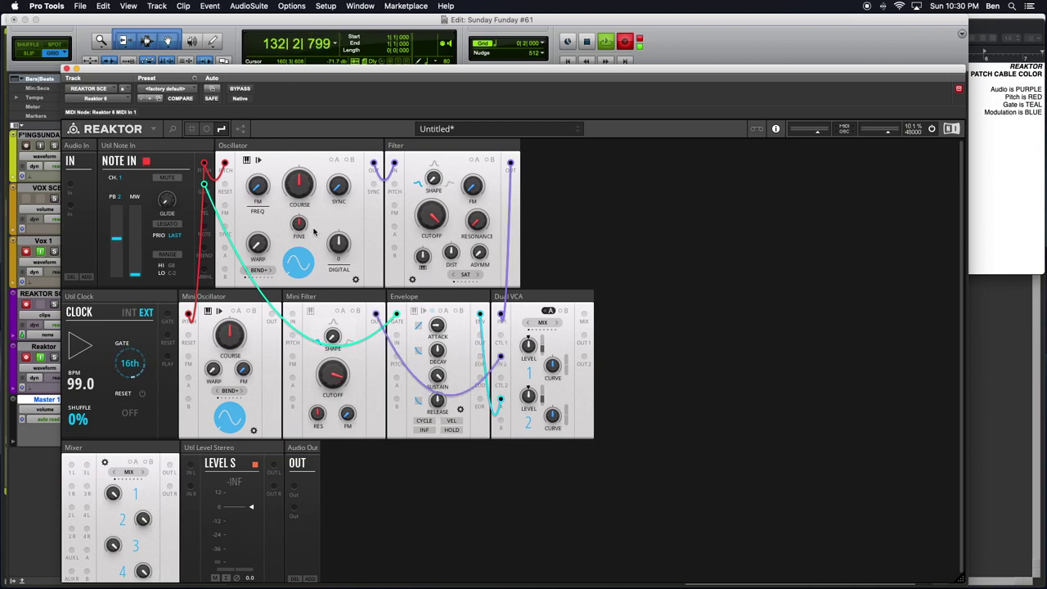
mouse_move(178, 239)
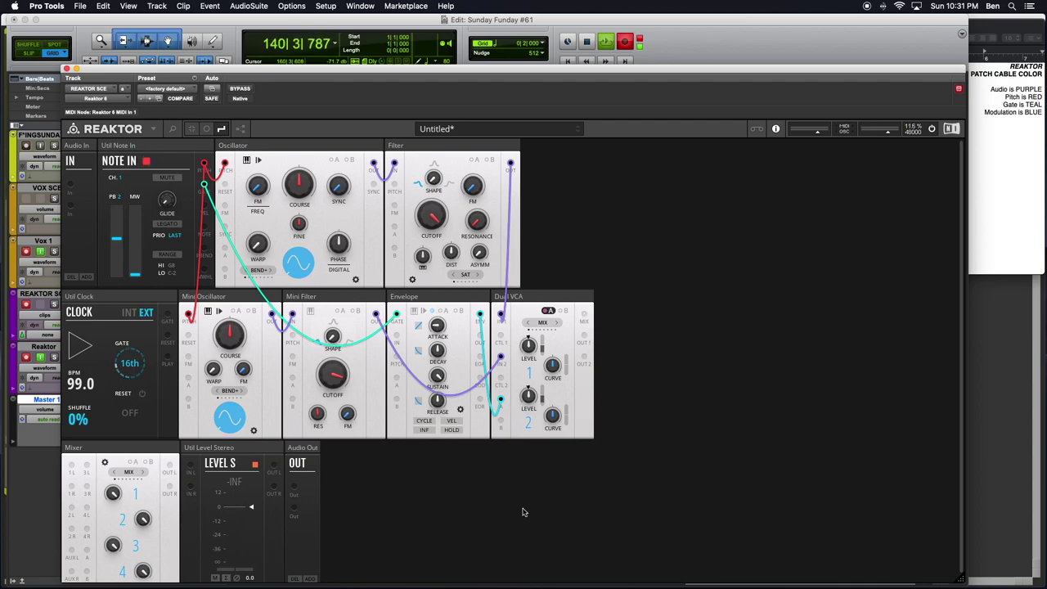
- Patch the Dual VCA's OUT 1 to the Mixer's 1 L and 1 R, and its OUT 2 to 2 L and 2 R
scroll(524, 512, down, 1)
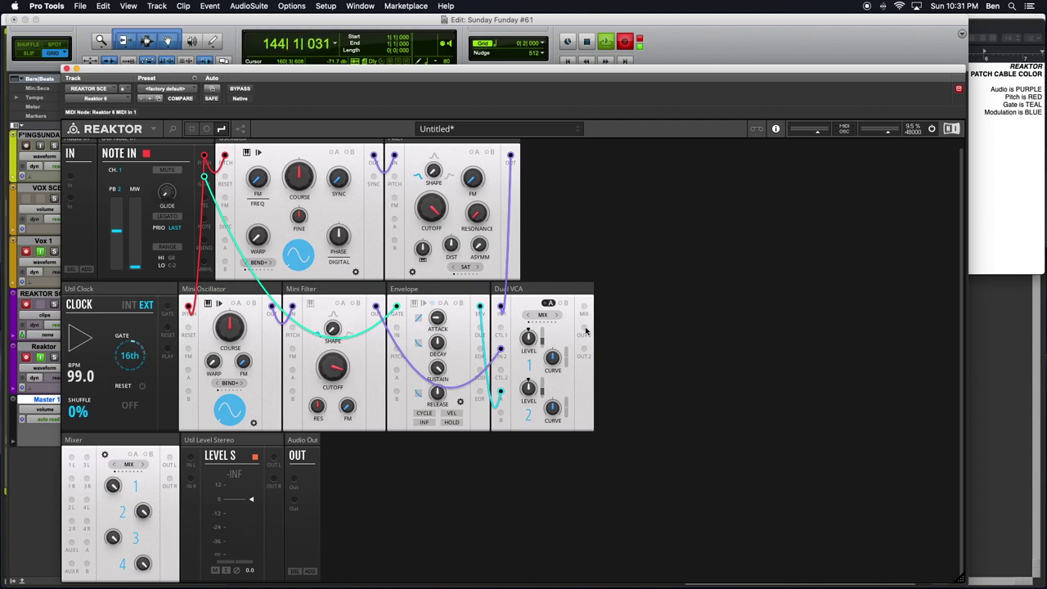
drag(584, 330, 72, 459)
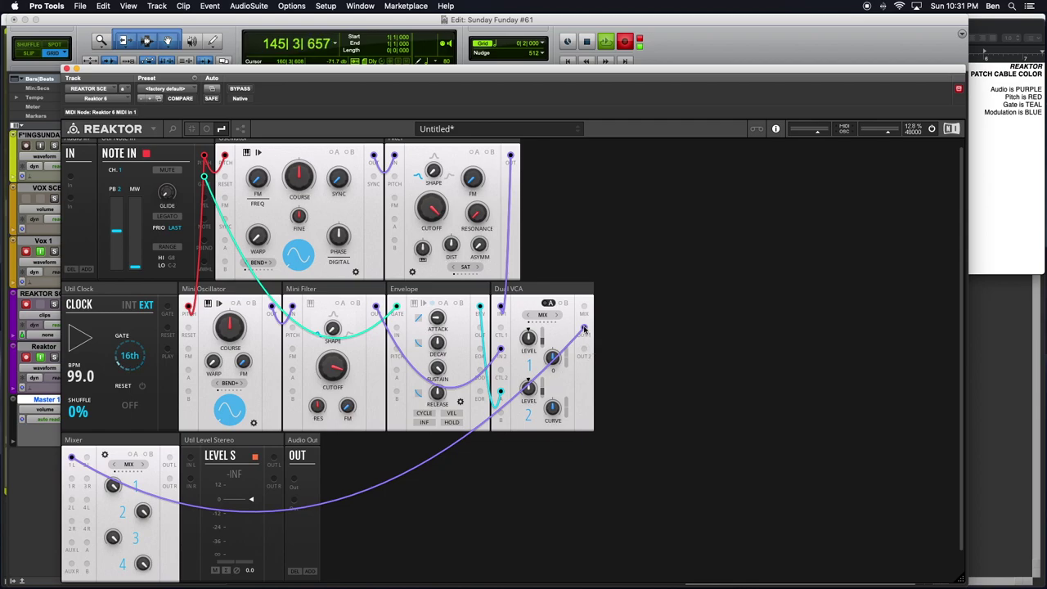
drag(584, 328, 72, 478)
drag(584, 349, 71, 500)
drag(576, 364, 70, 503)
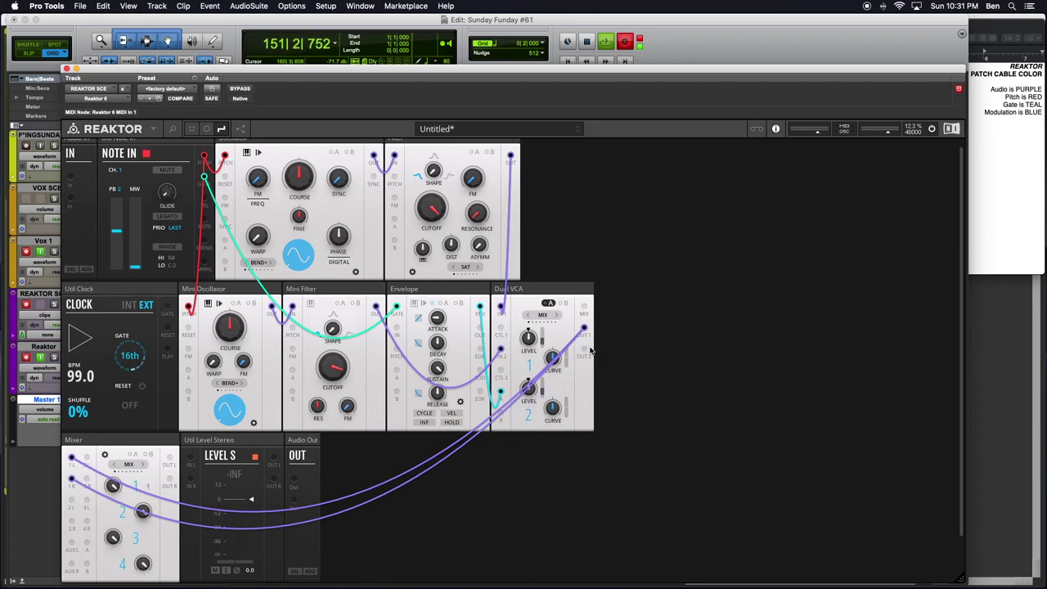
drag(585, 350, 72, 501)
drag(586, 350, 72, 523)
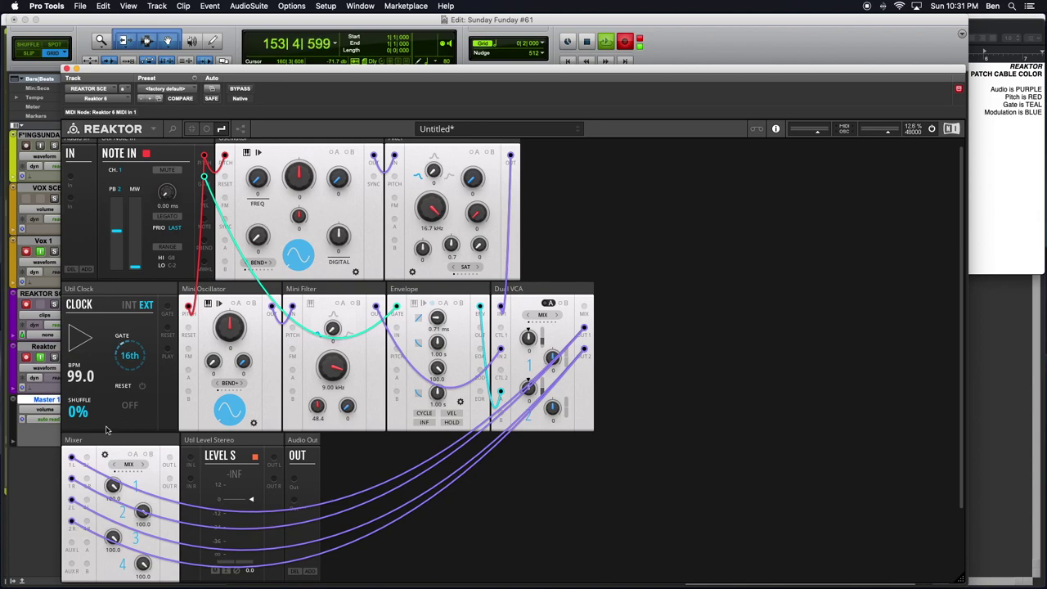
- Move the Mixer beside the Dual VCA and patch its OUT L and R through the Level Stereo block to both Audio Out inputs
drag(109, 442, 643, 291)
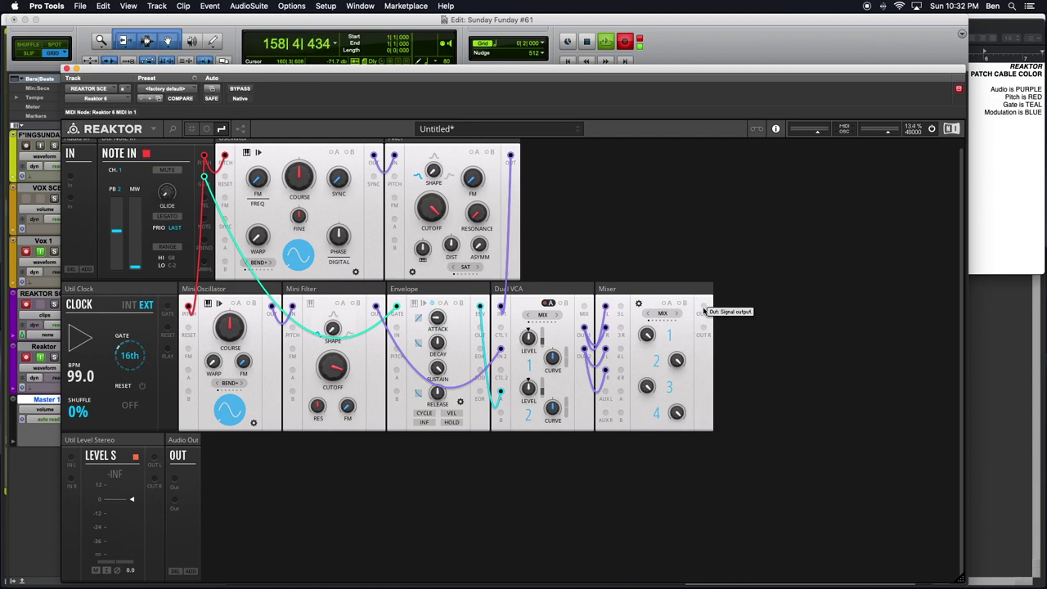
drag(704, 311, 71, 457)
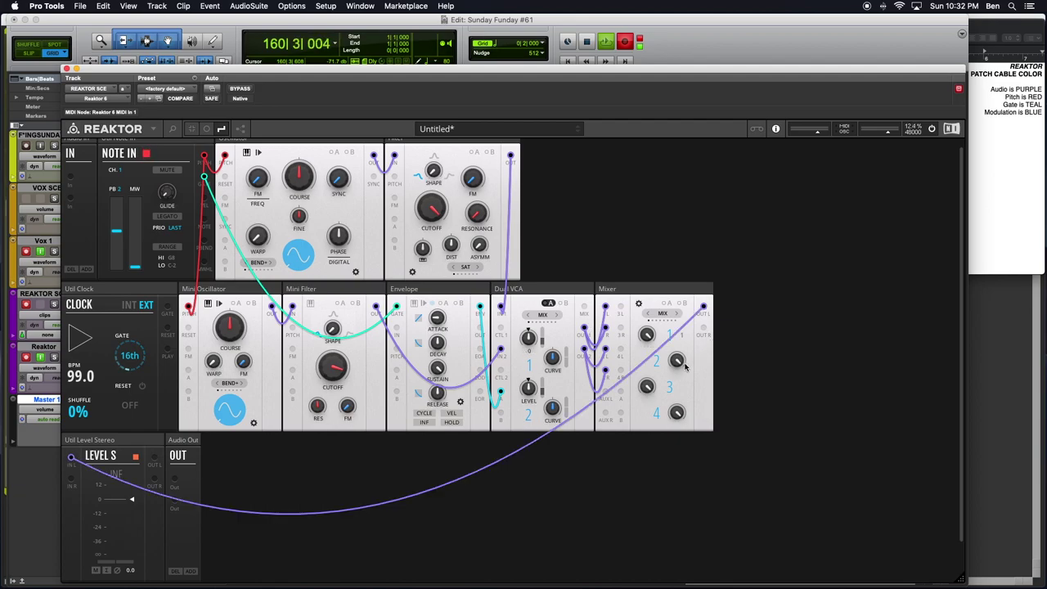
drag(71, 479, 703, 334)
drag(154, 458, 172, 501)
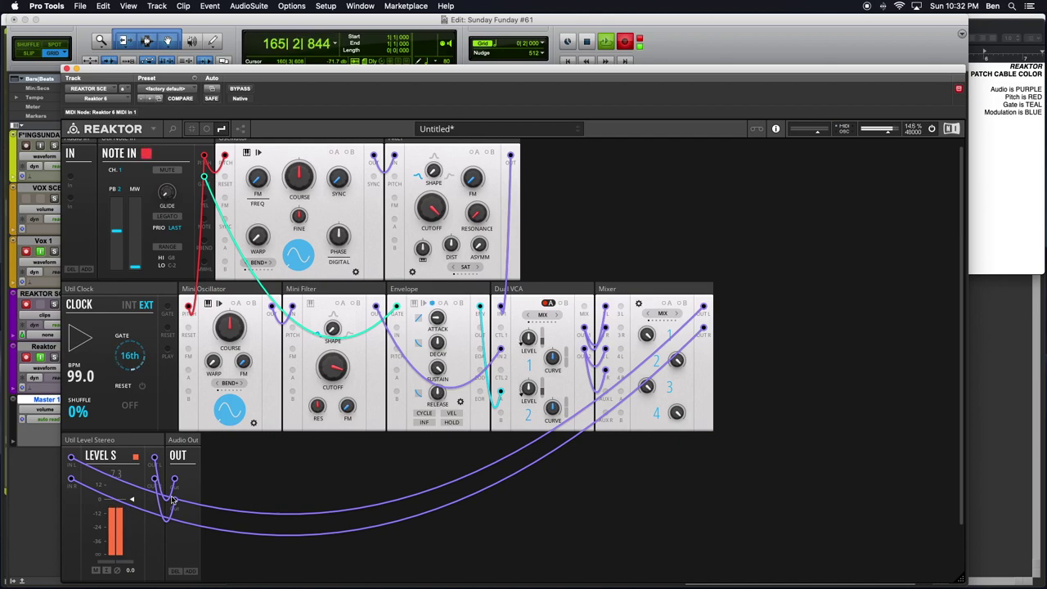
mouse_move(557, 294)
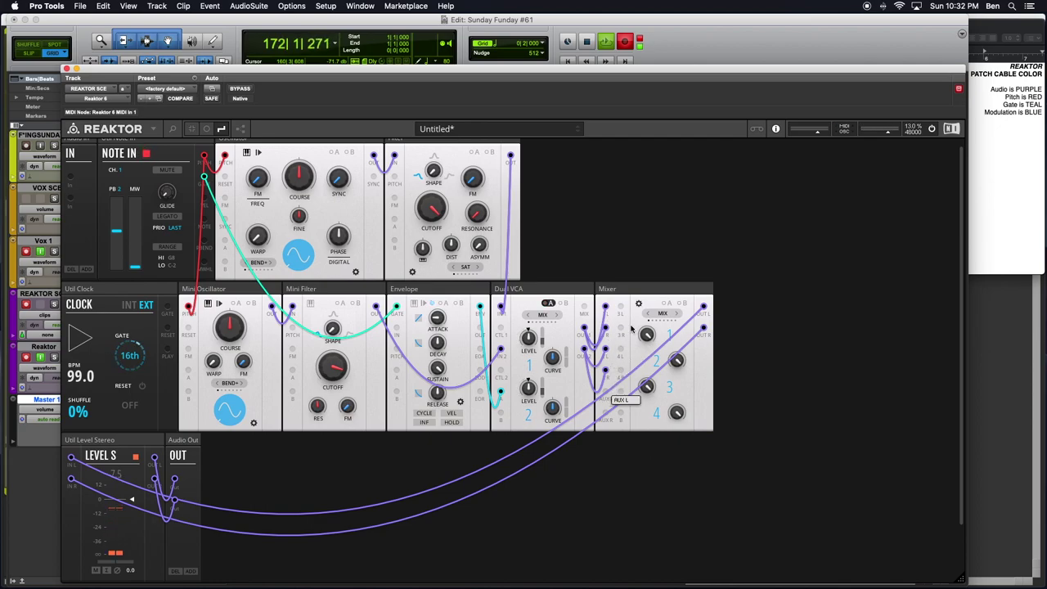
mouse_move(642, 291)
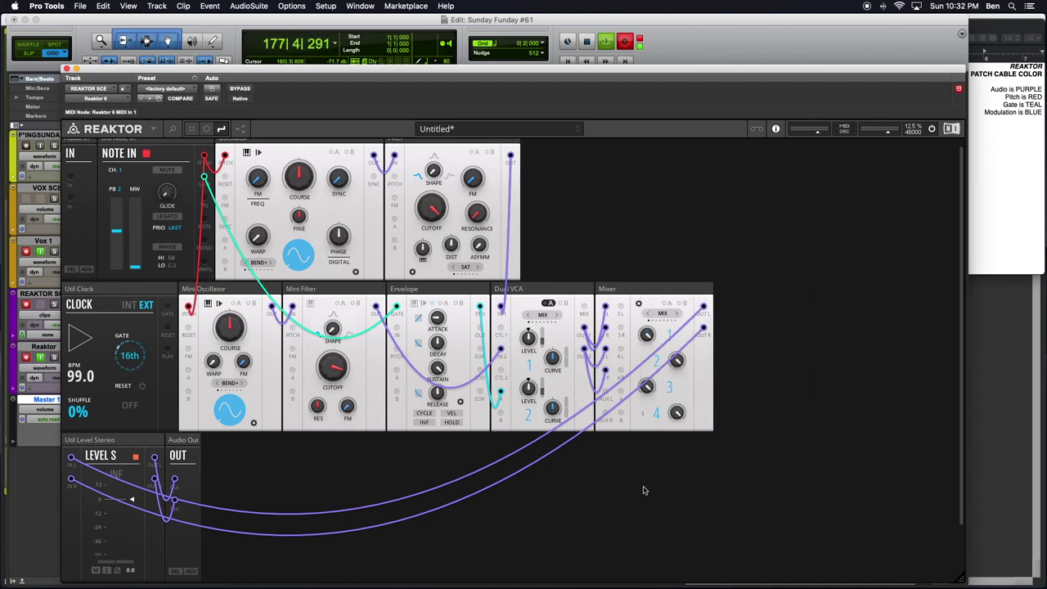
click(677, 314)
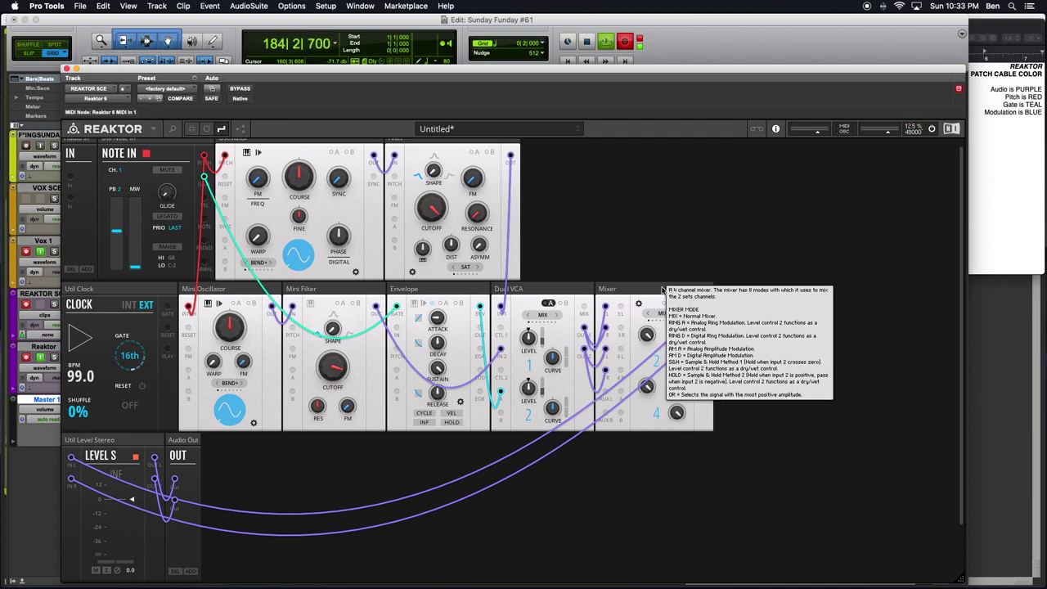
- Cross-patch the Oscillator's OUT to the Mini Oscillator's FM and the Mini Oscillator's OUT to the Oscillator's FM, using blue modulation cables
mouse_move(669, 74)
mouse_down()
mouse_move(651, 285)
mouse_move(647, 203)
mouse_move(663, 59)
mouse_move(657, 73)
mouse_up()
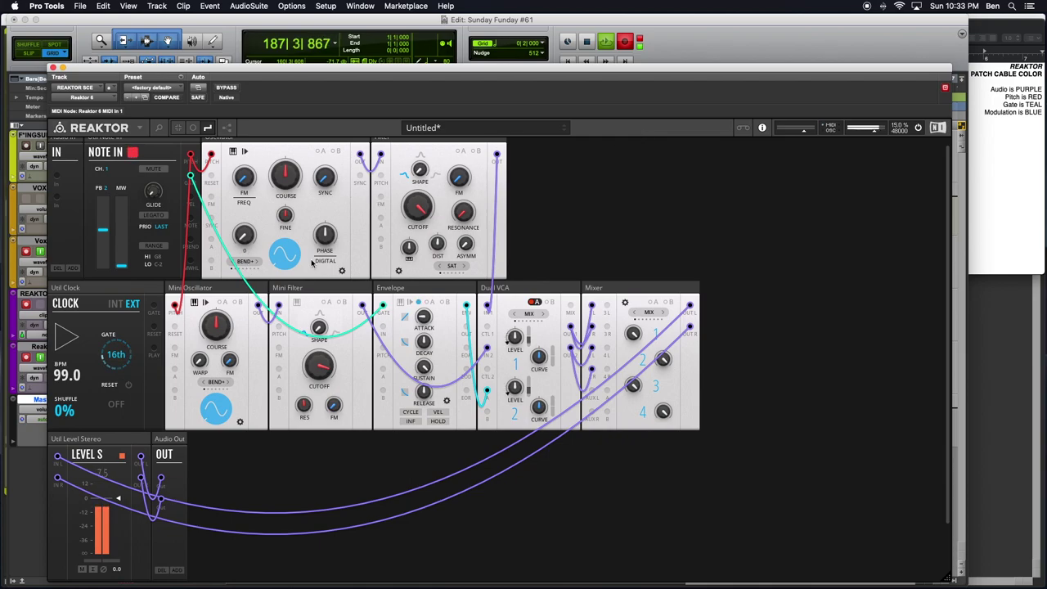
scroll(334, 240, up, 1)
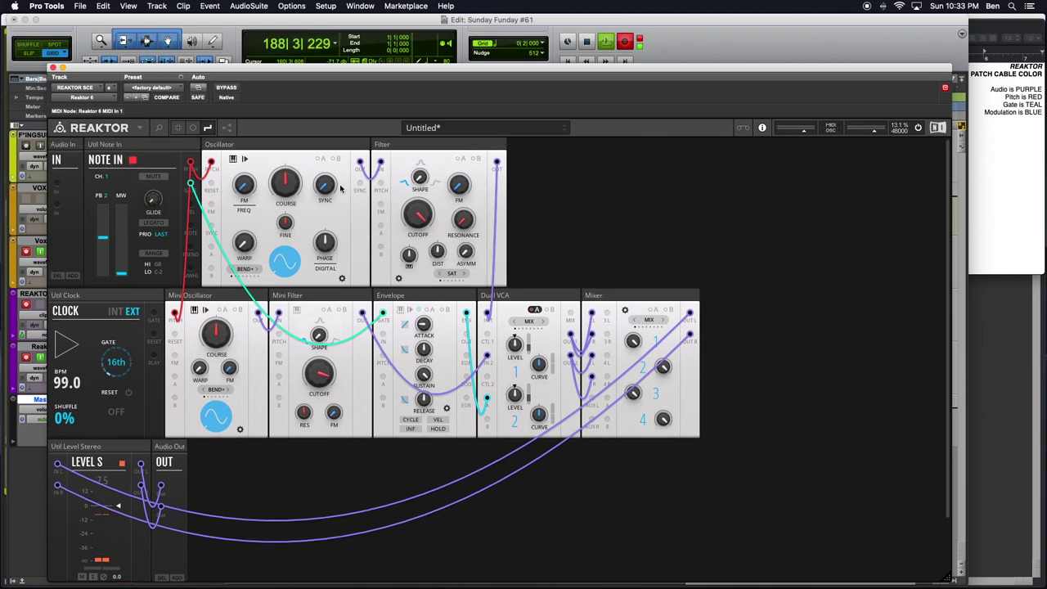
click(216, 295)
click(265, 145)
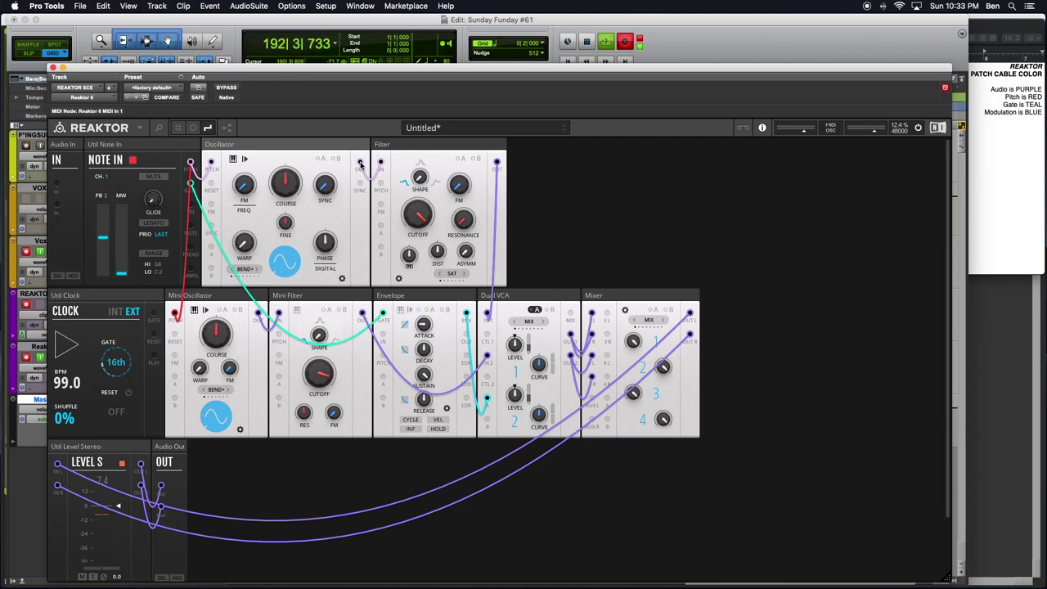
drag(360, 163, 177, 361)
right_click(178, 359)
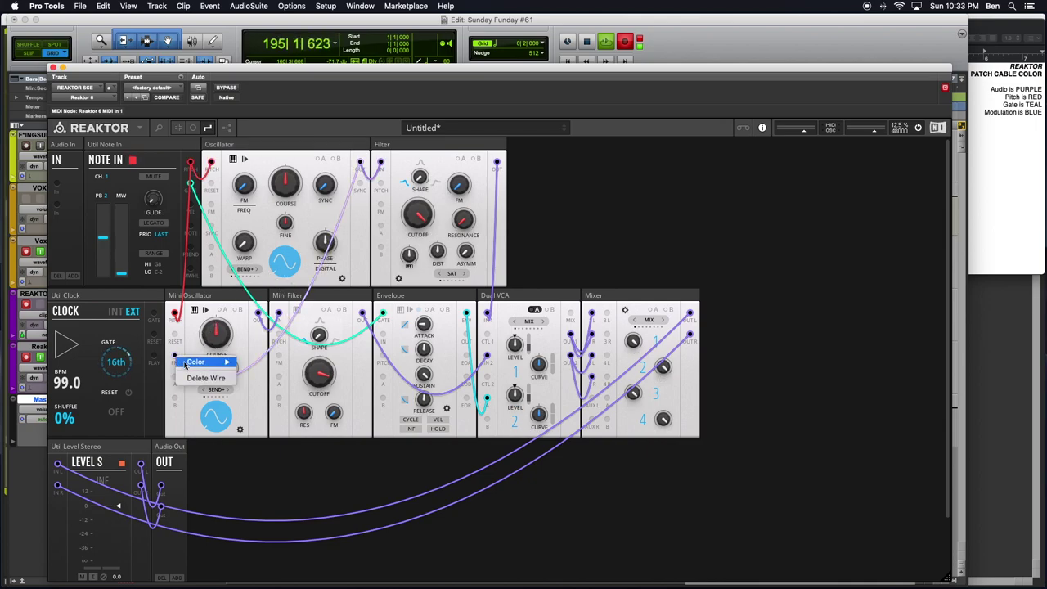
mouse_move(187, 363)
click(256, 421)
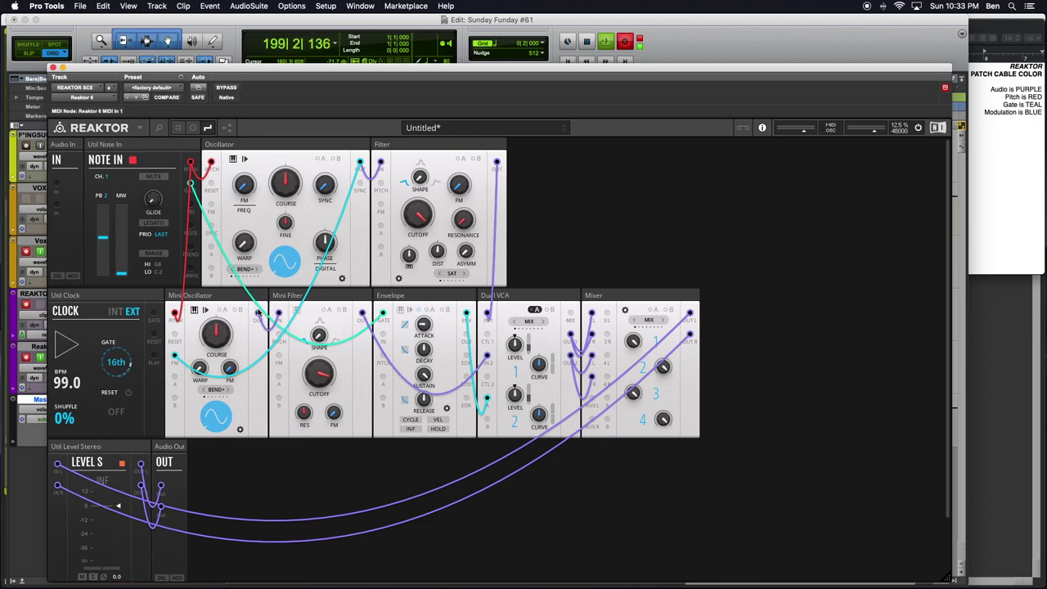
drag(256, 313, 246, 239)
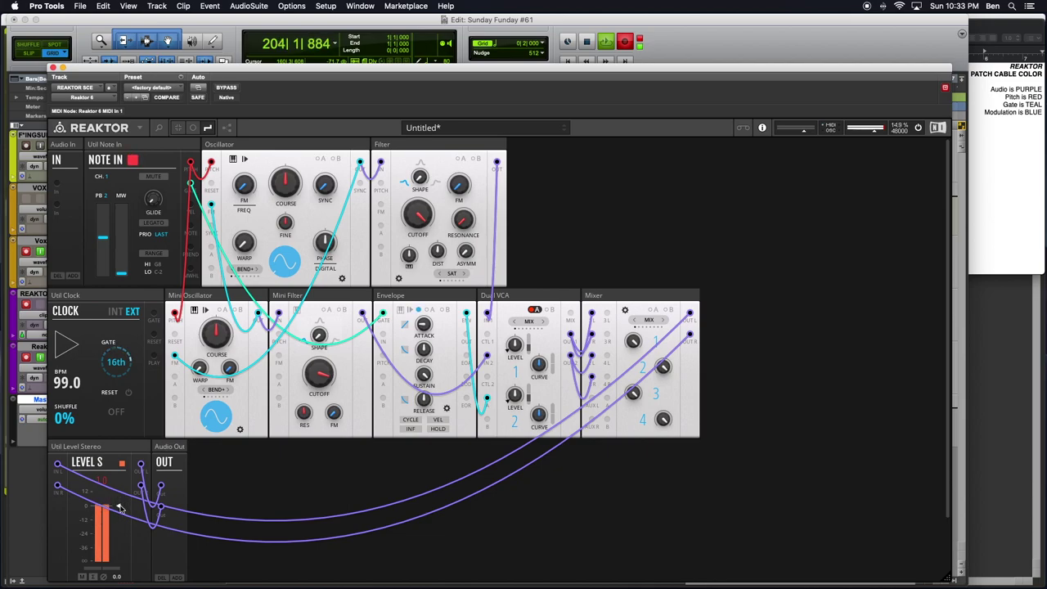
mouse_move(118, 509)
mouse_down()
mouse_move(122, 523)
mouse_move(118, 514)
mouse_up()
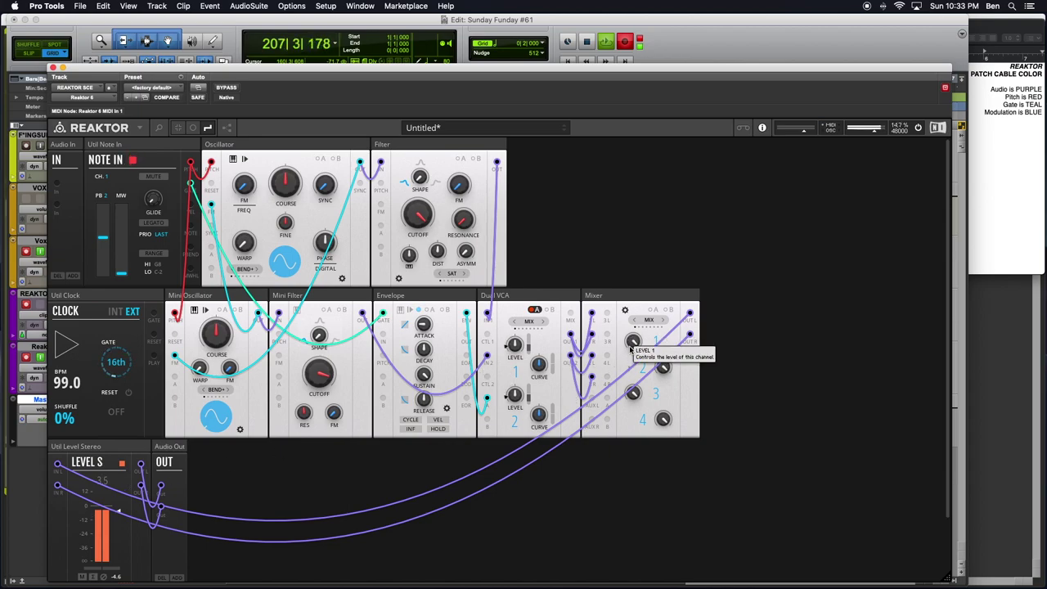
drag(633, 350, 665, 404)
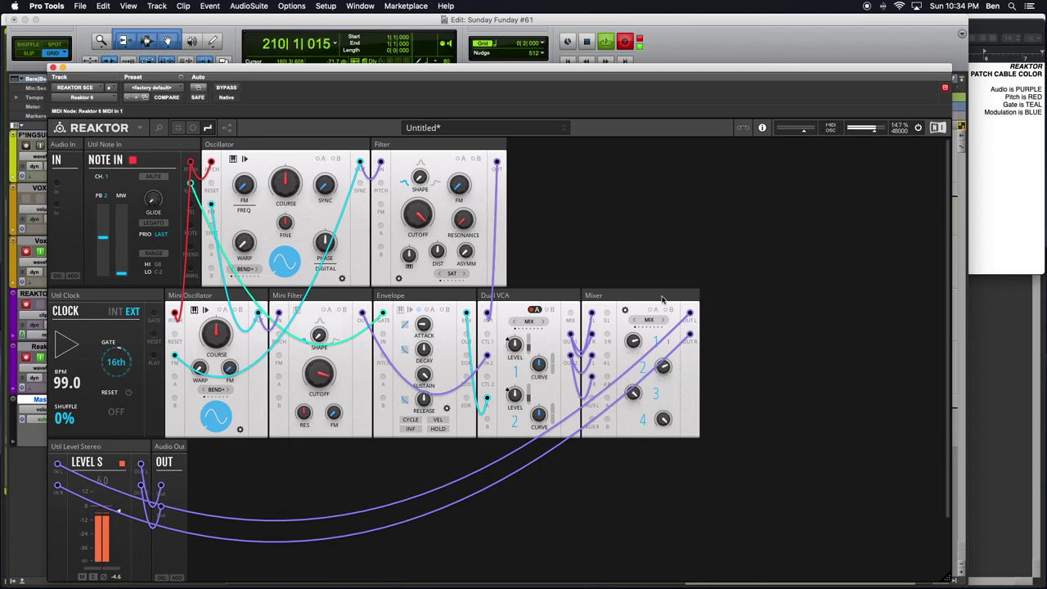
click(625, 312)
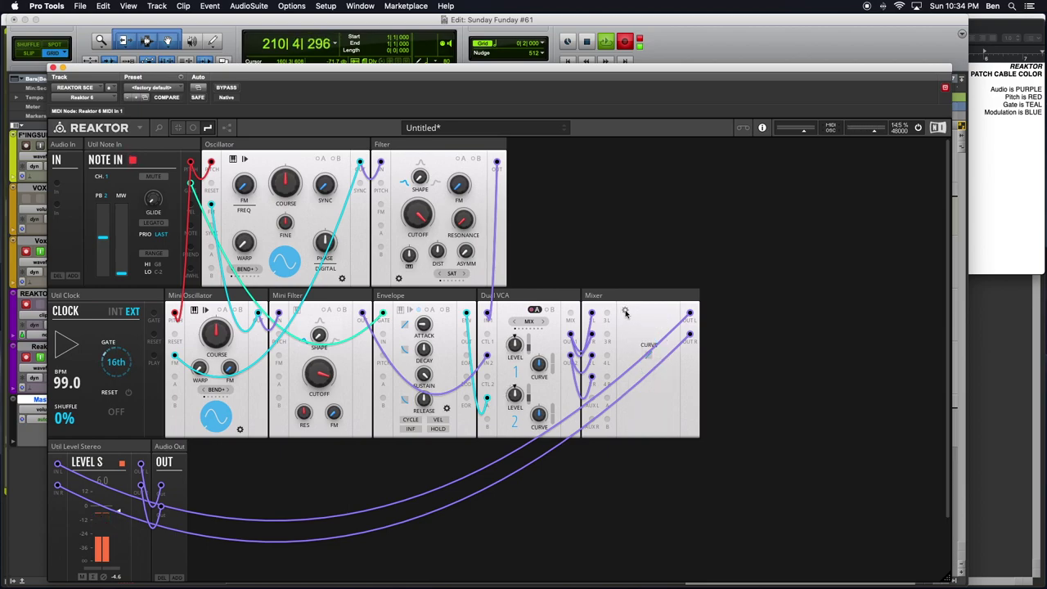
click(625, 311)
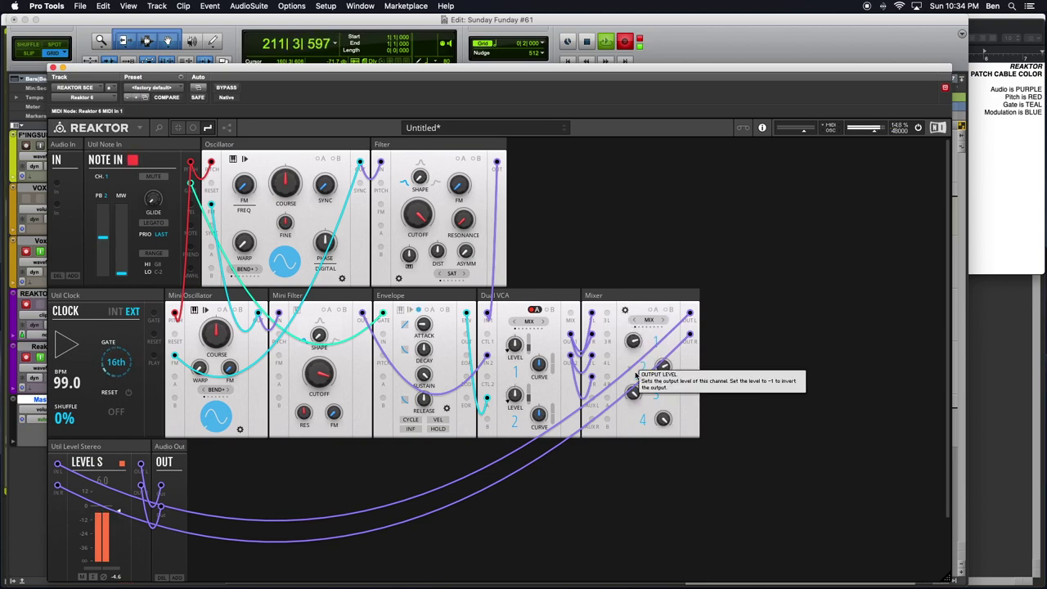
- Turn on the Envelope's CYCLE mode, shorten its release, and set attack to about 2.4 ms, decay to 333 ms and sustain to 70.5
click(413, 422)
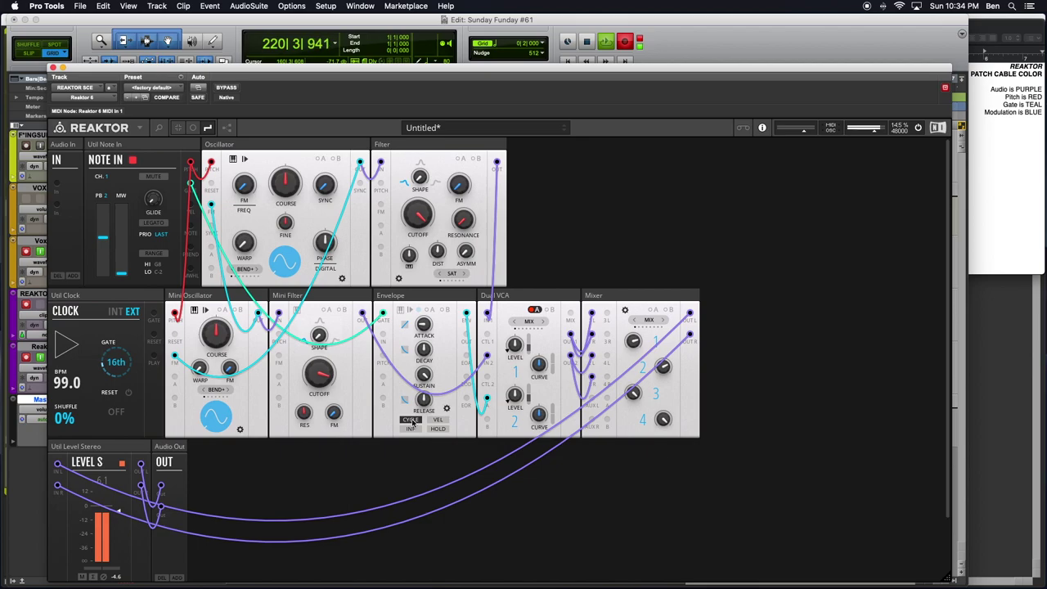
mouse_move(423, 400)
drag(424, 399, 426, 417)
mouse_move(423, 350)
drag(423, 350, 424, 377)
mouse_move(423, 325)
drag(423, 326, 420, 312)
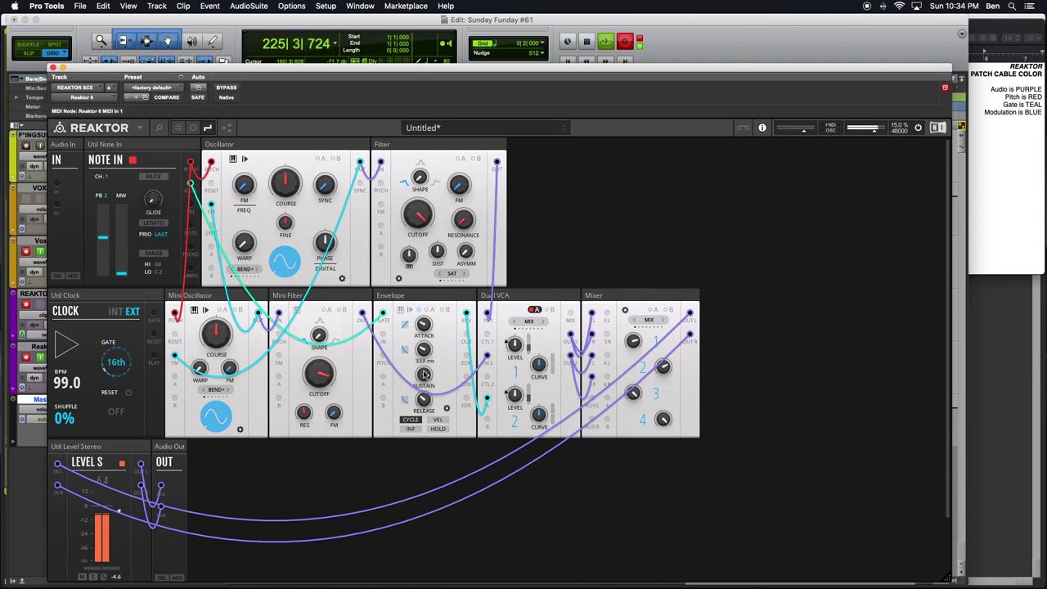
mouse_move(424, 381)
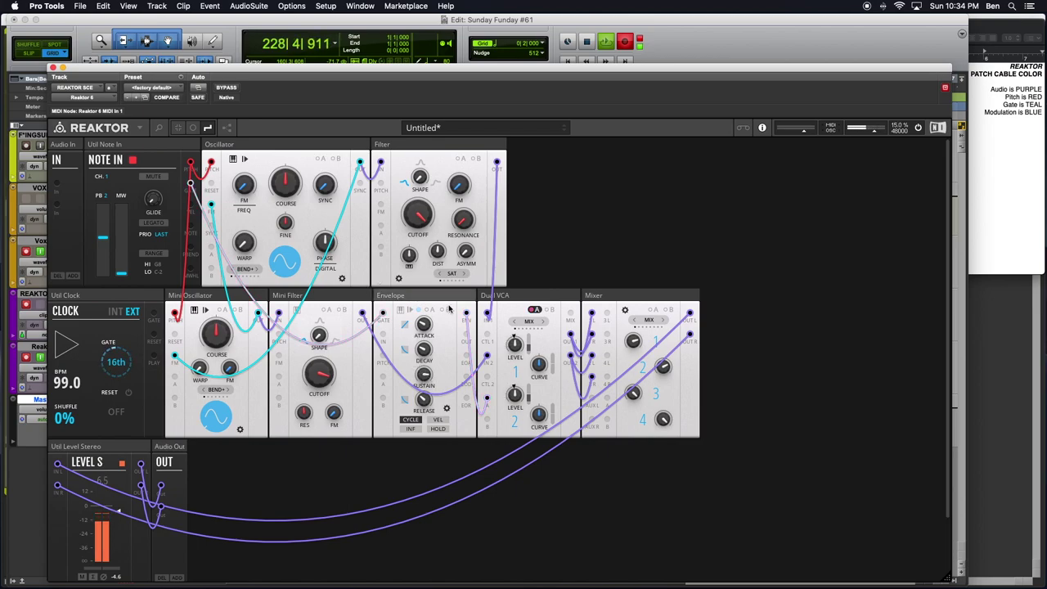
mouse_move(418, 301)
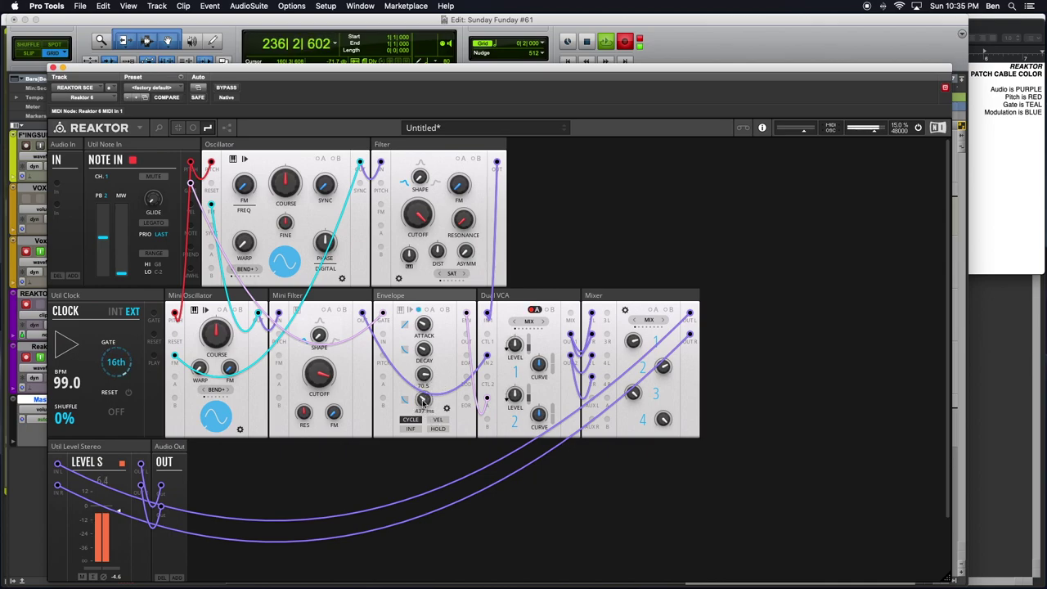
- Set the Envelope's decay to about 241 ms, sustain to 52 and release to 224 ms, and raise the Oscillator's WARP to about 13
drag(423, 400, 424, 402)
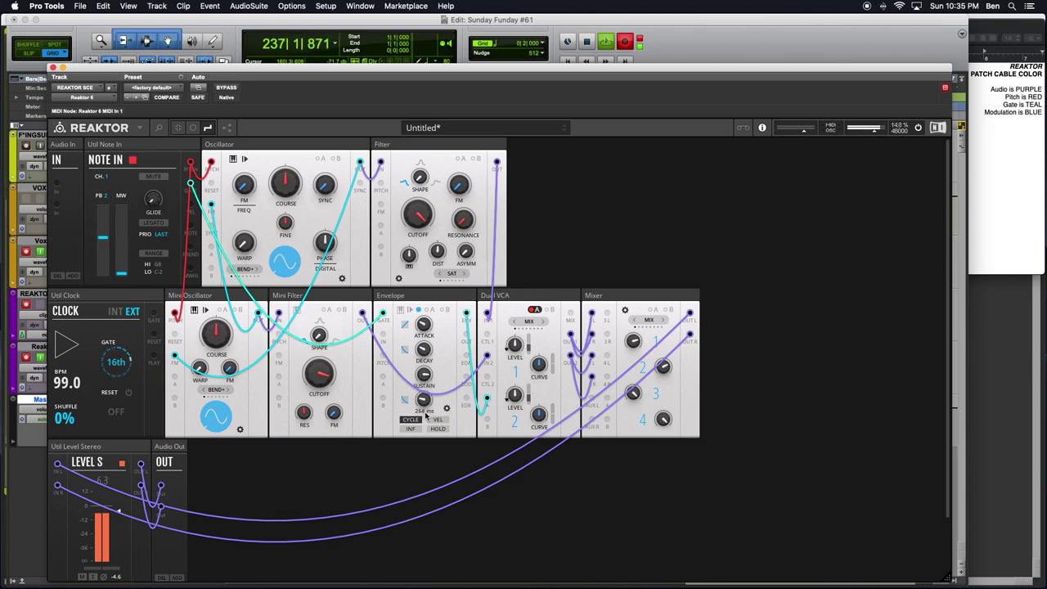
mouse_move(431, 434)
mouse_down()
mouse_move(434, 447)
mouse_move(430, 417)
mouse_up()
drag(430, 364, 429, 419)
drag(424, 363, 424, 399)
drag(250, 249, 557, 226)
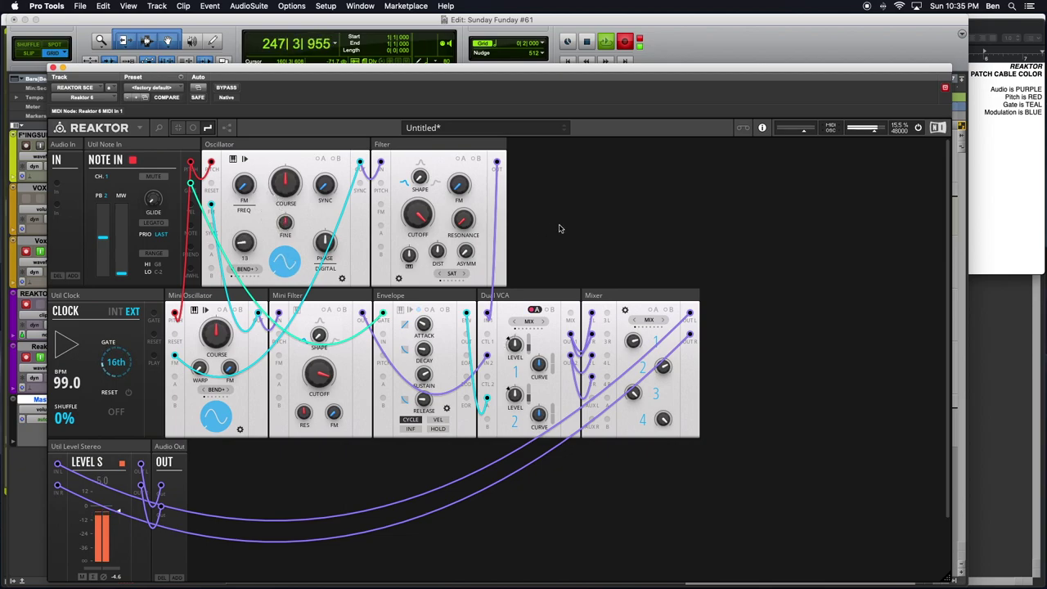
- Add the Toy Box Free Pack SEQ-Note Sequencer block and place it between the Util Clock and the Mini Oscillator
double_click(604, 263)
key(BackSpace)
text(Free Pack)
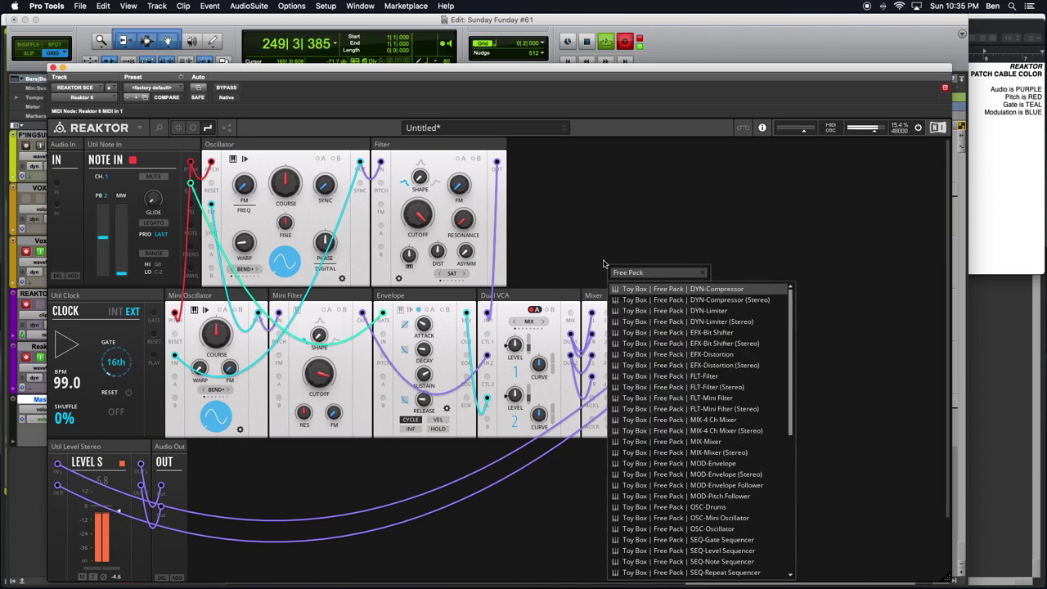
scroll(687, 477, down, 6)
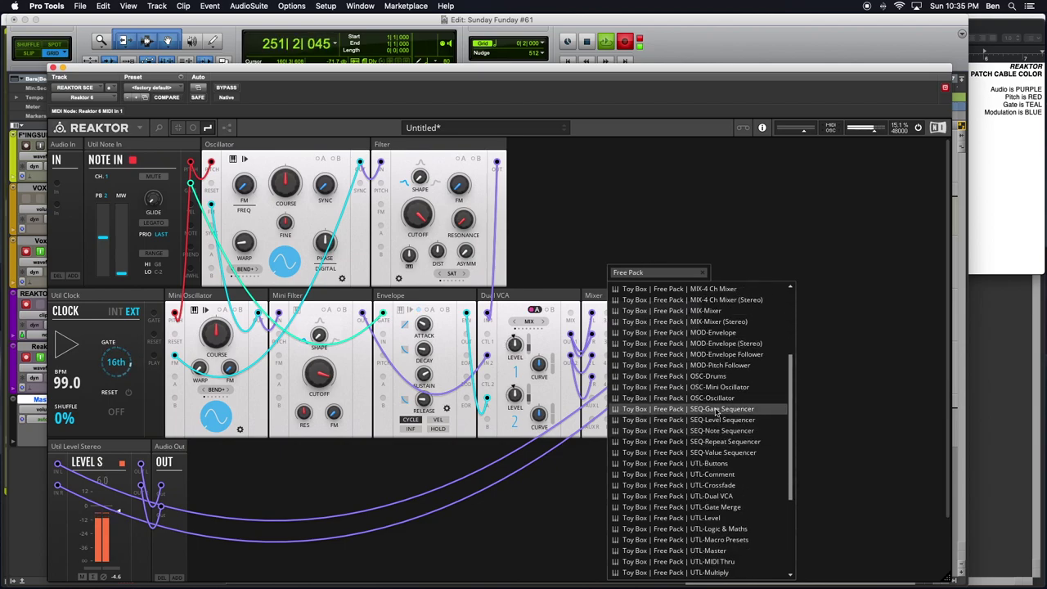
text(SEQ)
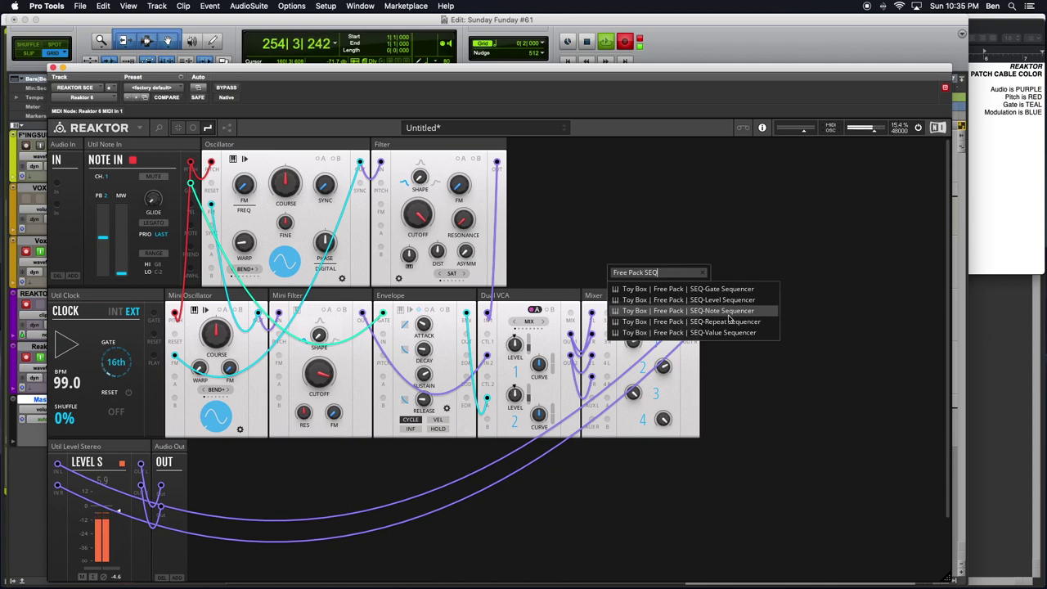
click(714, 314)
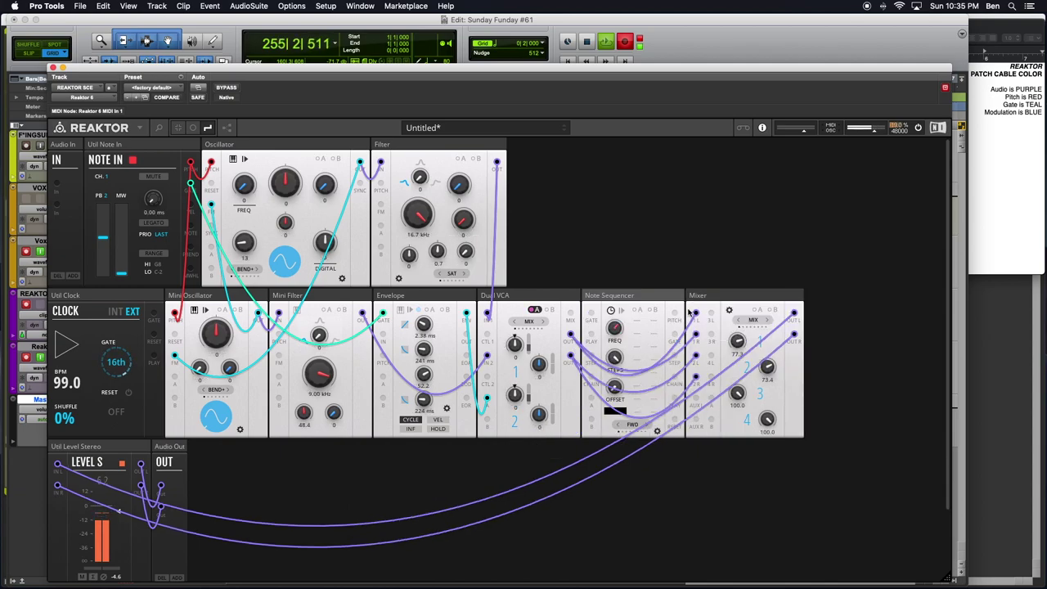
drag(614, 296, 164, 321)
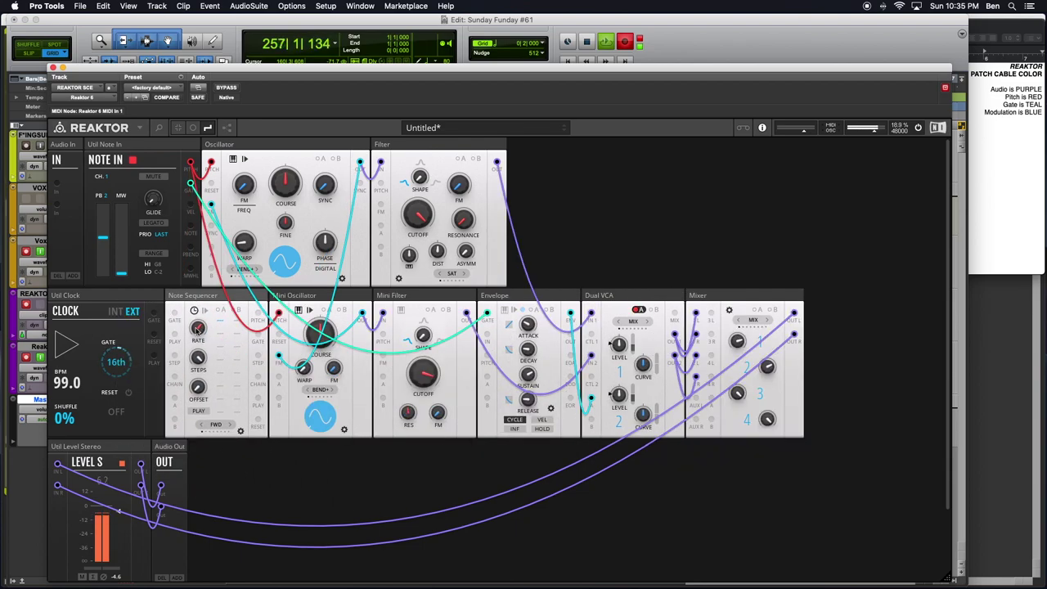
- Patch the Clock's GATE output to the Note Sequencer's GATE input and colour the cable teal
drag(155, 314, 174, 317)
right_click(174, 318)
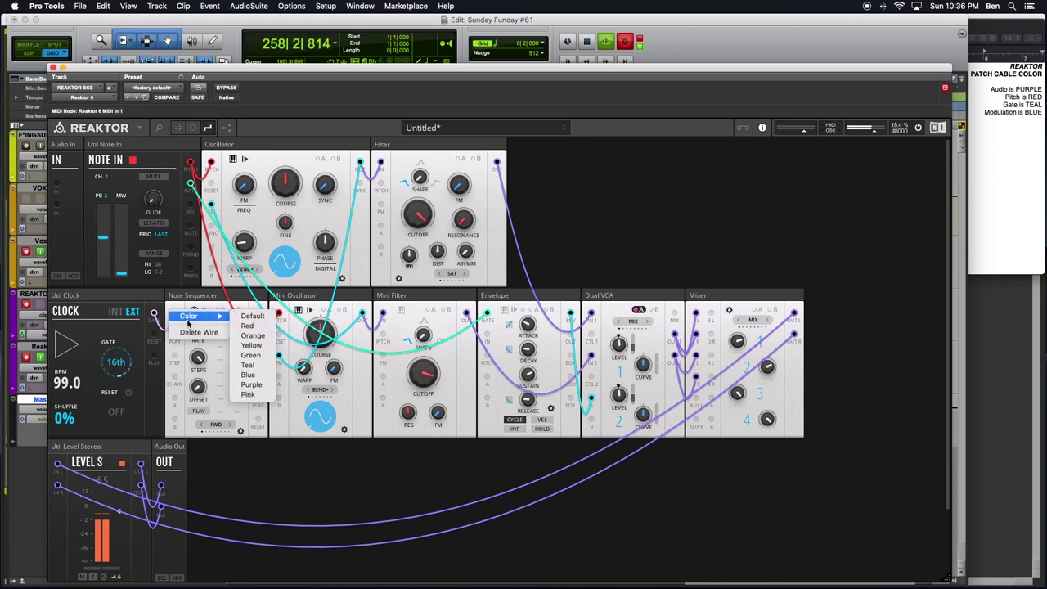
click(233, 366)
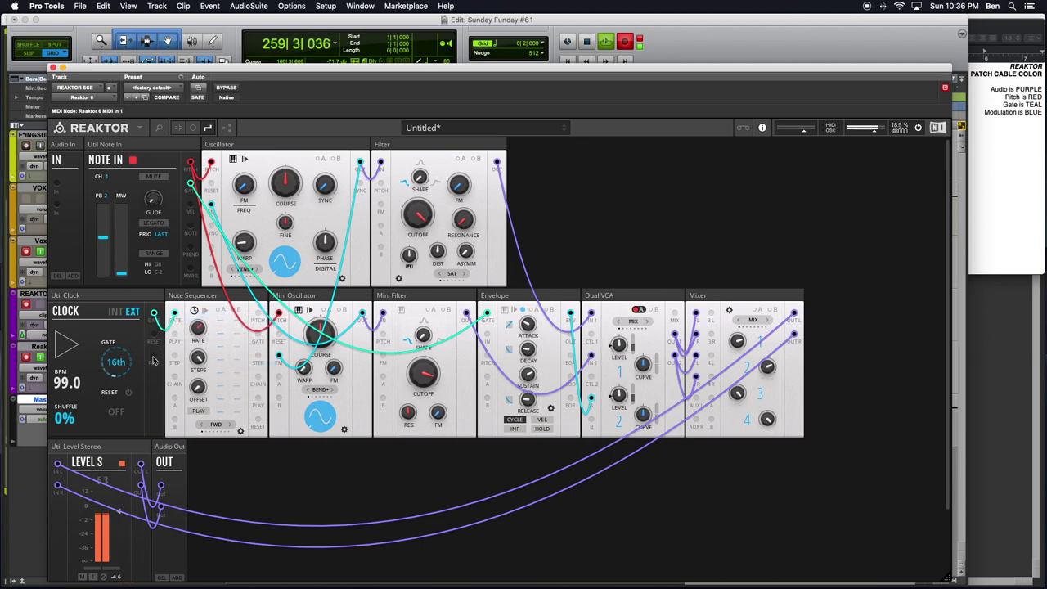
- Patch the Clock's PLAY output to the Note Sequencer's PLAY input with a teal cable
drag(154, 359, 174, 341)
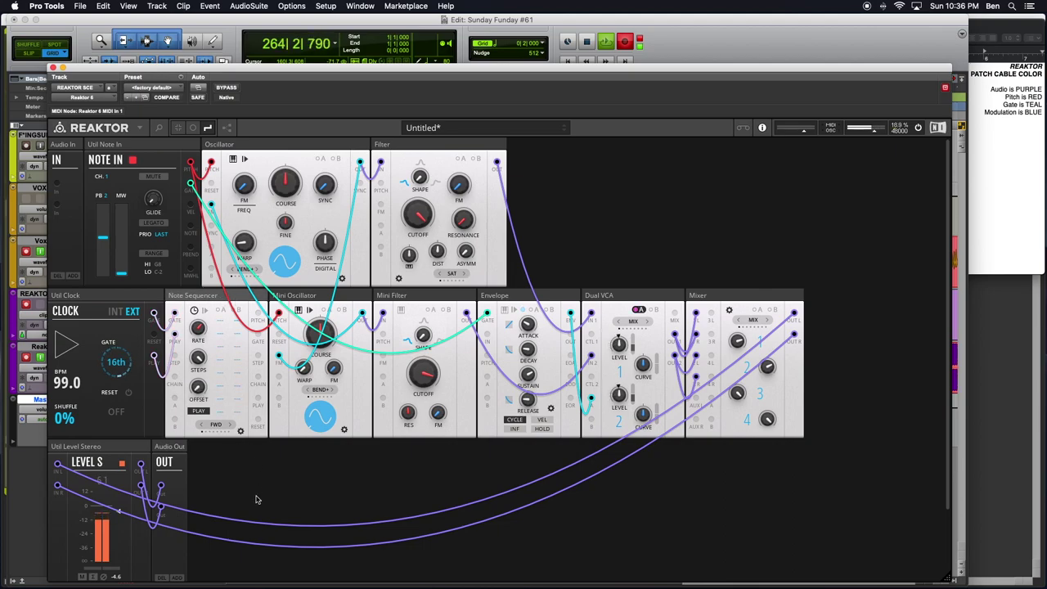
mouse_move(199, 295)
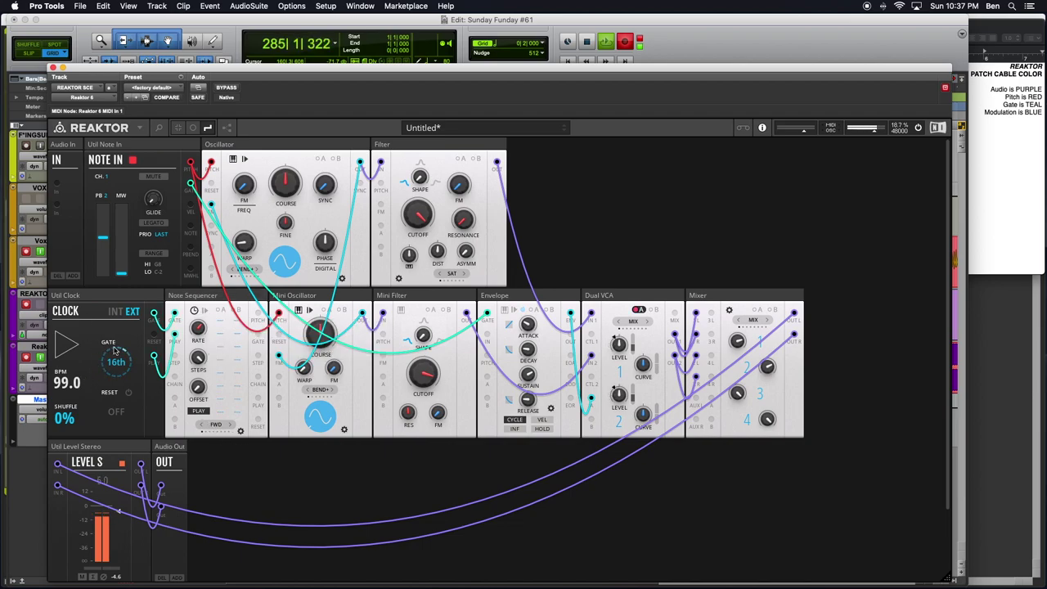
- Switch the Clock to internal sync and run it at 103 BPM
click(116, 312)
click(65, 345)
drag(72, 383, 79, 397)
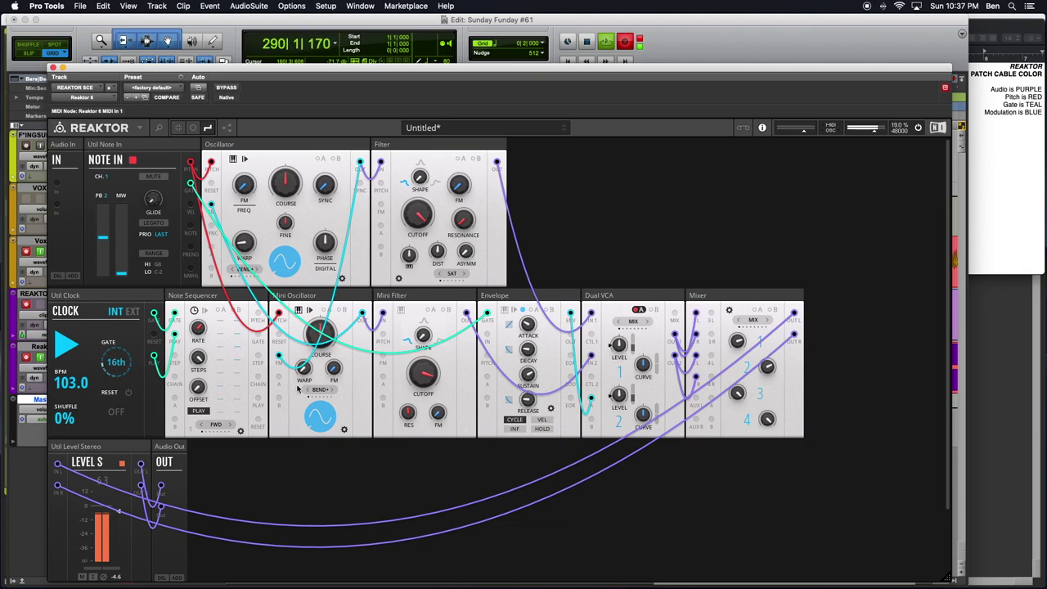
- Add the Toy Box Free Pack UTL-Note Merge block and place it between the Note Sequencer and the Mini Oscillator
double_click(589, 207)
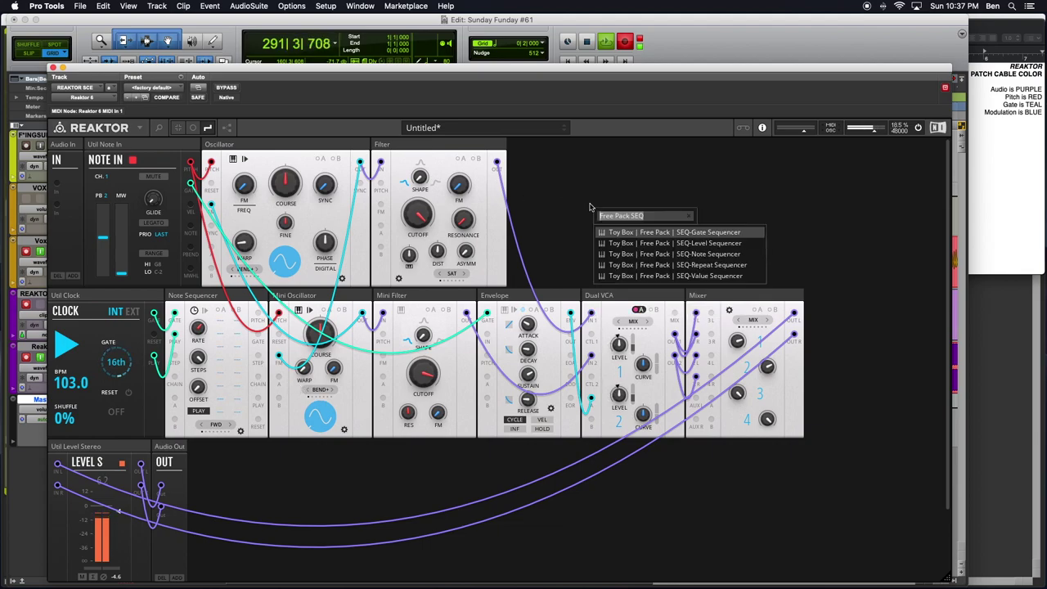
key(BackSpace)
key(BackSpace)
key(BackSpace)
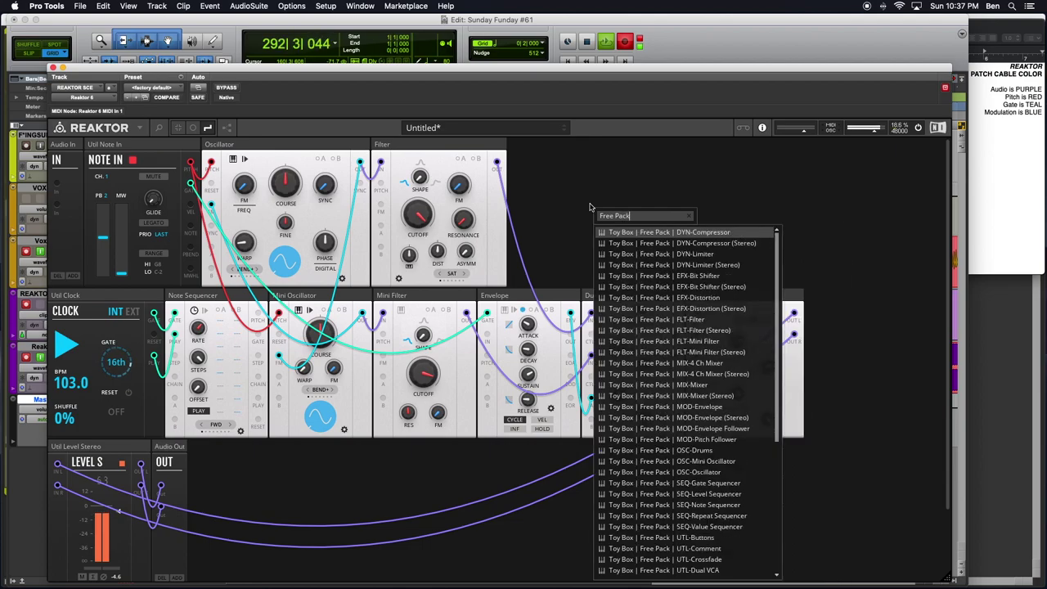
scroll(703, 376, down, 7)
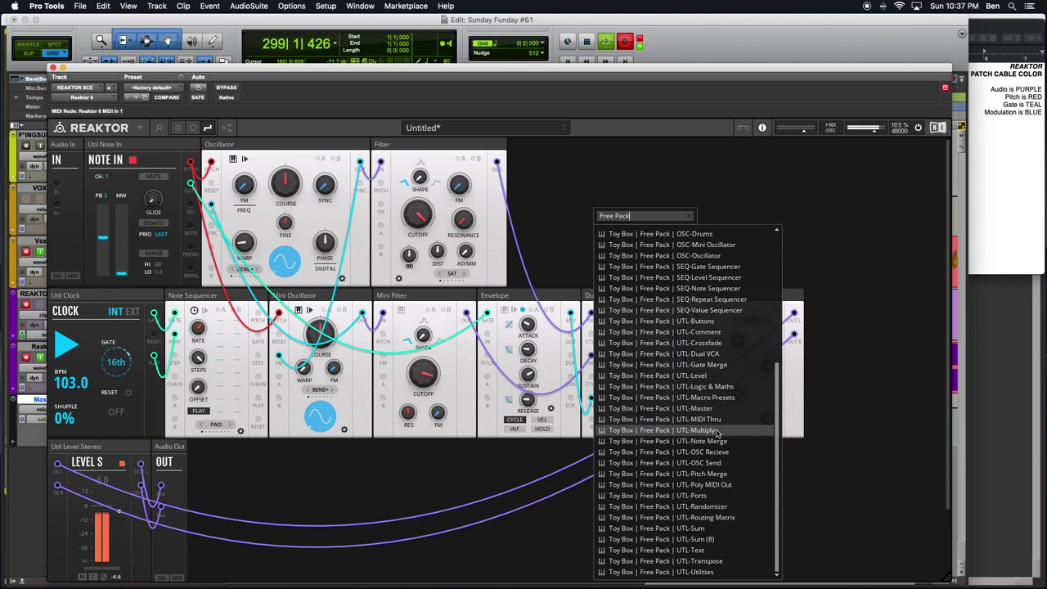
click(714, 441)
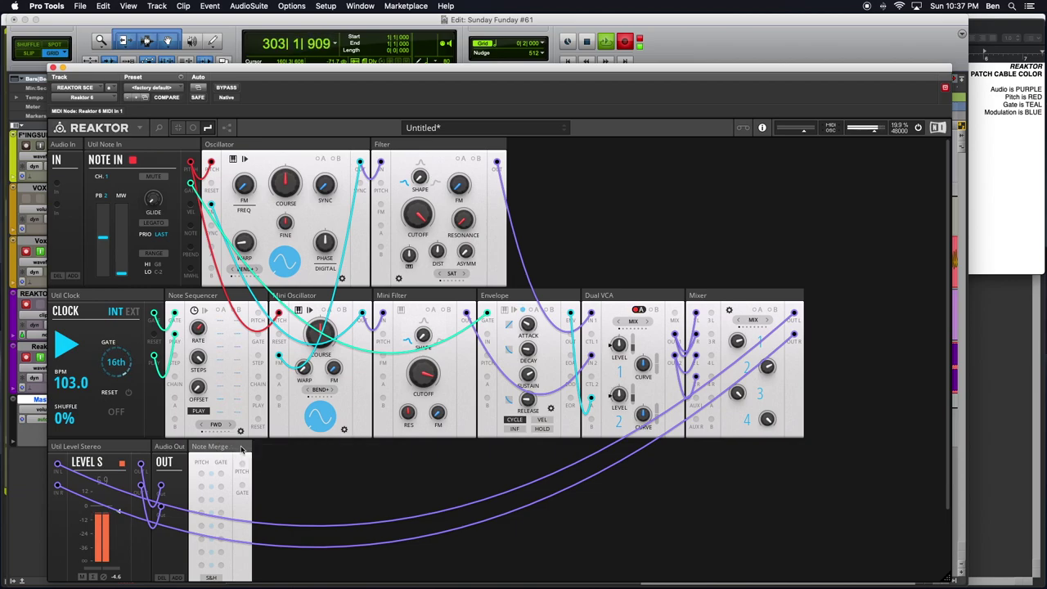
drag(229, 448, 278, 311)
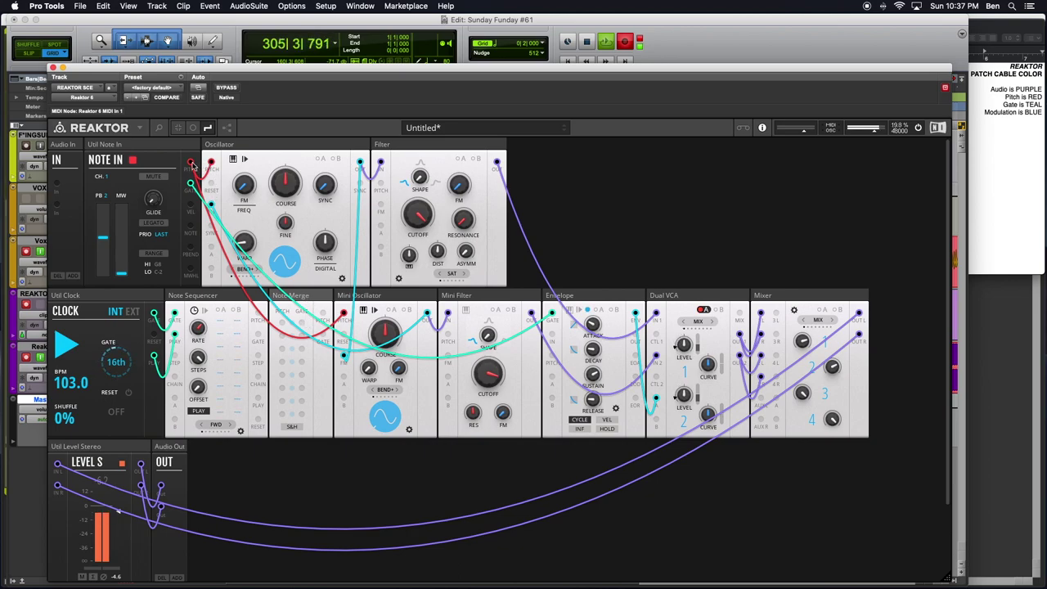
- Patch the PITCH outputs of Note In and the Note Sequencer into the Note Merge's first two pitch inputs with red cables
drag(192, 164, 284, 327)
right_click(281, 323)
mouse_move(292, 326)
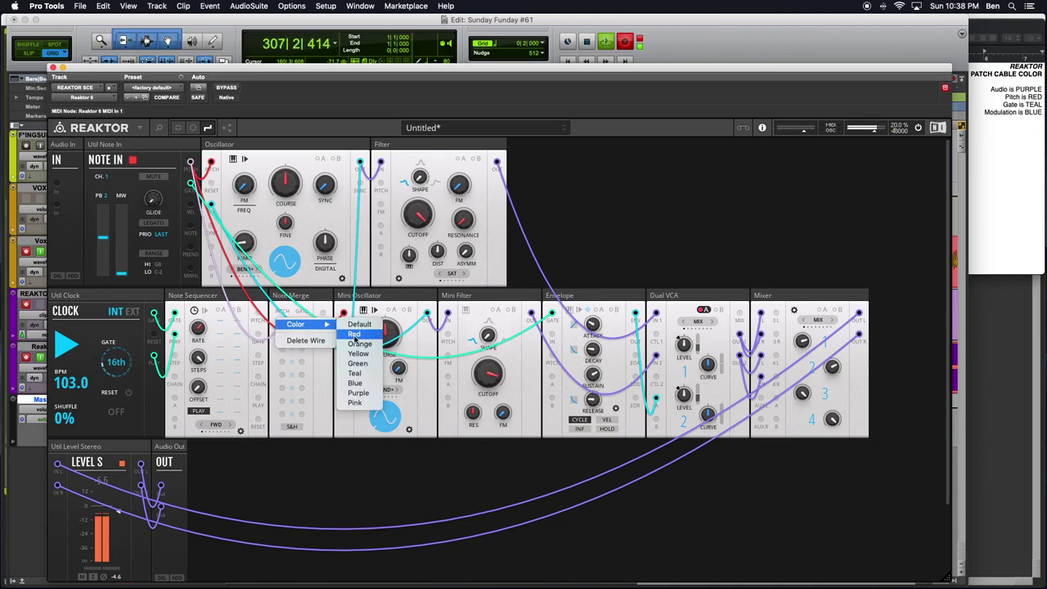
click(355, 335)
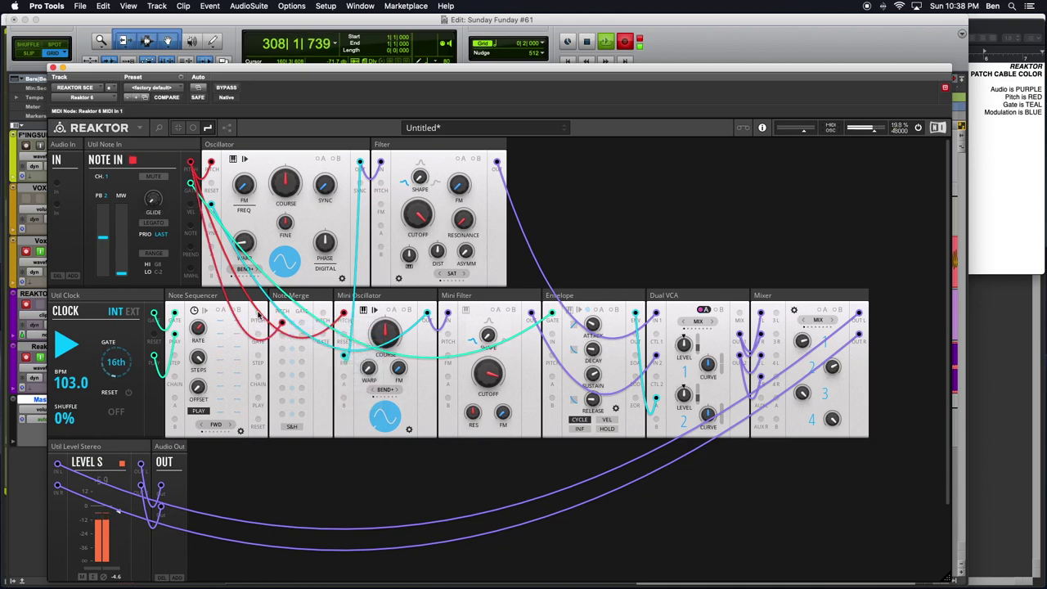
drag(258, 315, 284, 336)
mouse_move(311, 294)
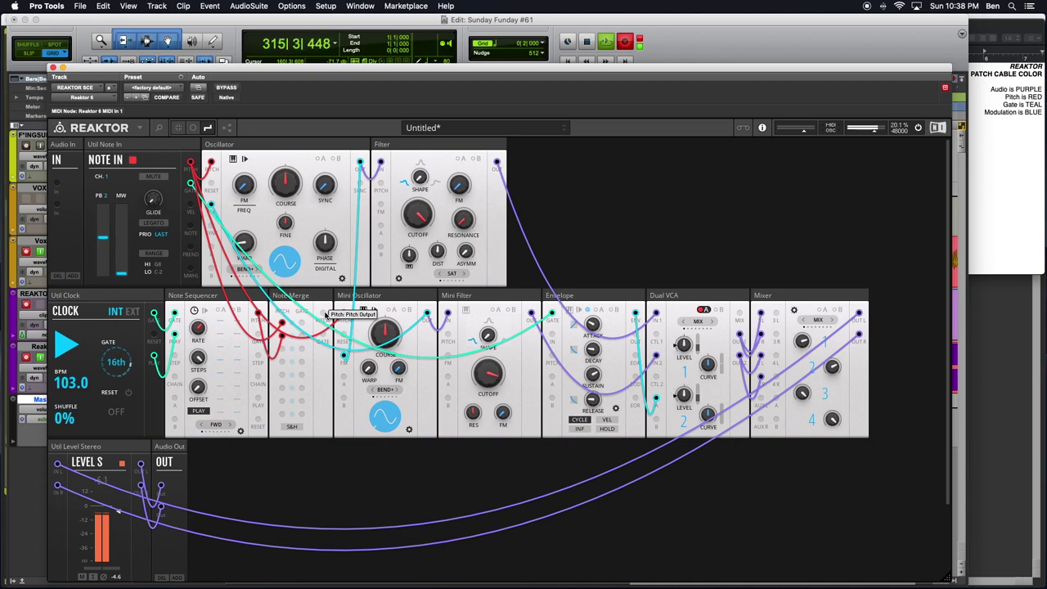
- Delete the Note Merge block
click(310, 303)
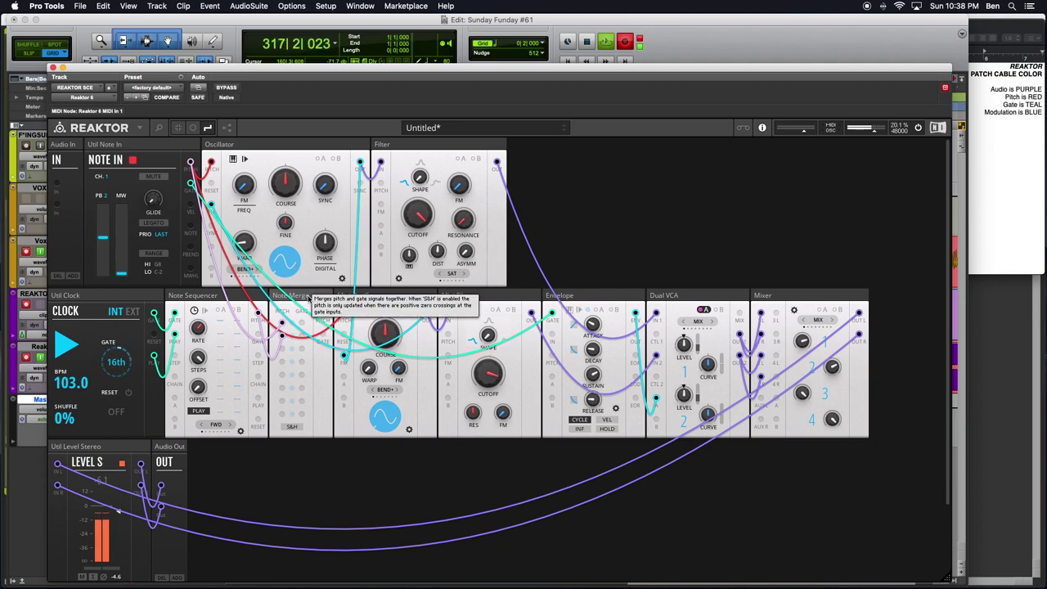
right_click(310, 300)
click(328, 325)
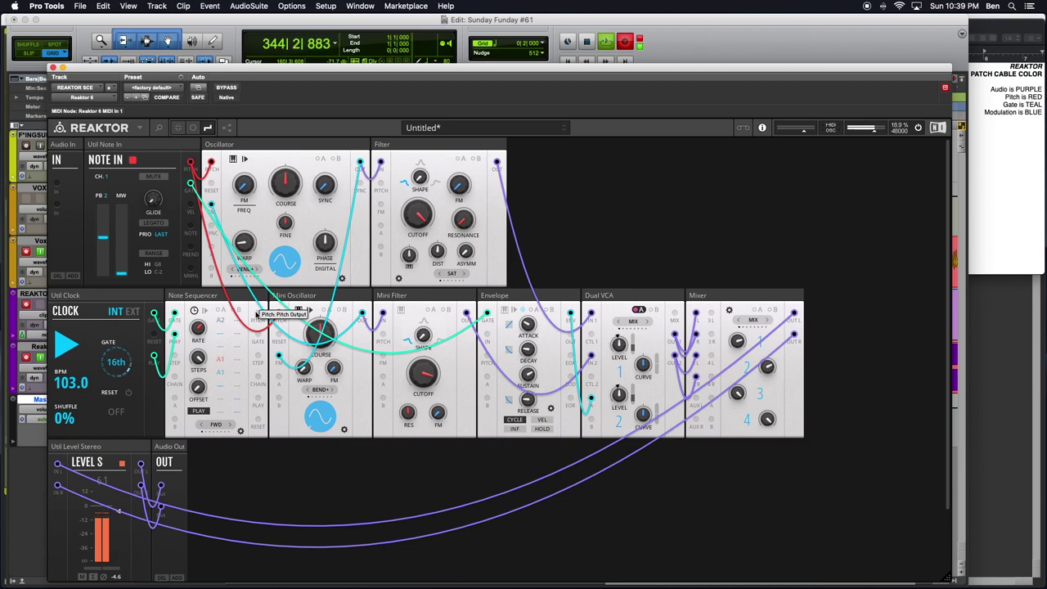
- Patch the Note Sequencer's PITCH output to the PITCH inputs of the Mini Oscillator and the Oscillator, replacing the Note In pitch cables
drag(257, 313, 278, 315)
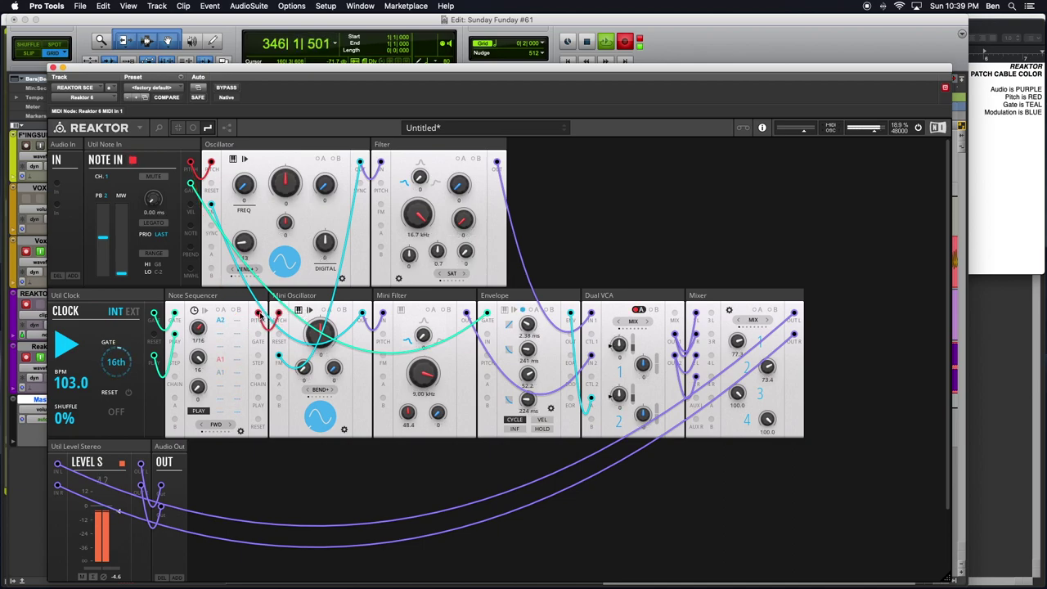
drag(258, 313, 211, 166)
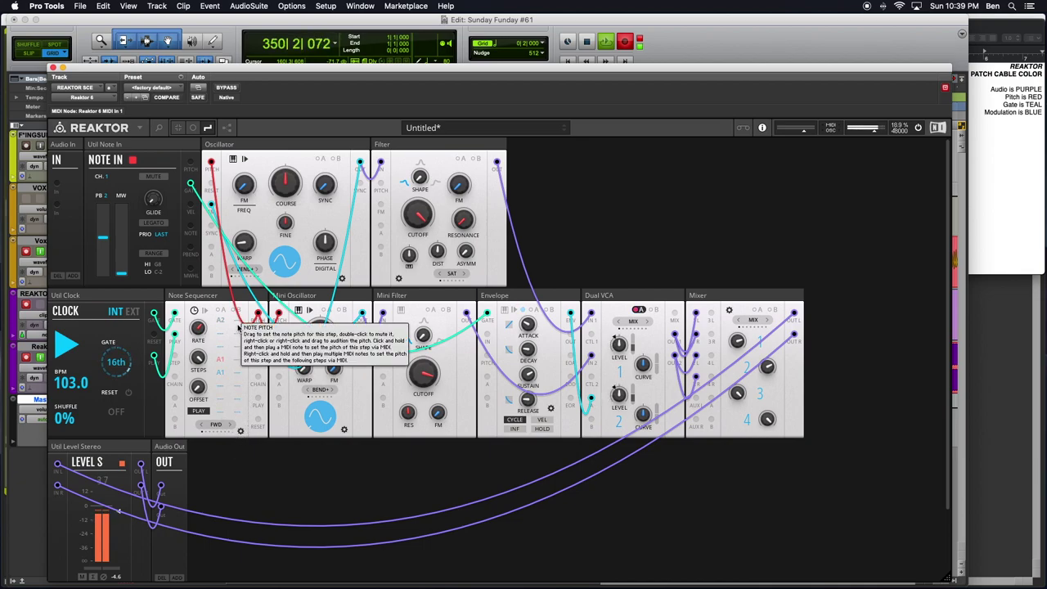
- Move the Reaktor window to uncover the track list and toggle the VOX SCE track's mute
drag(131, 70, 185, 61)
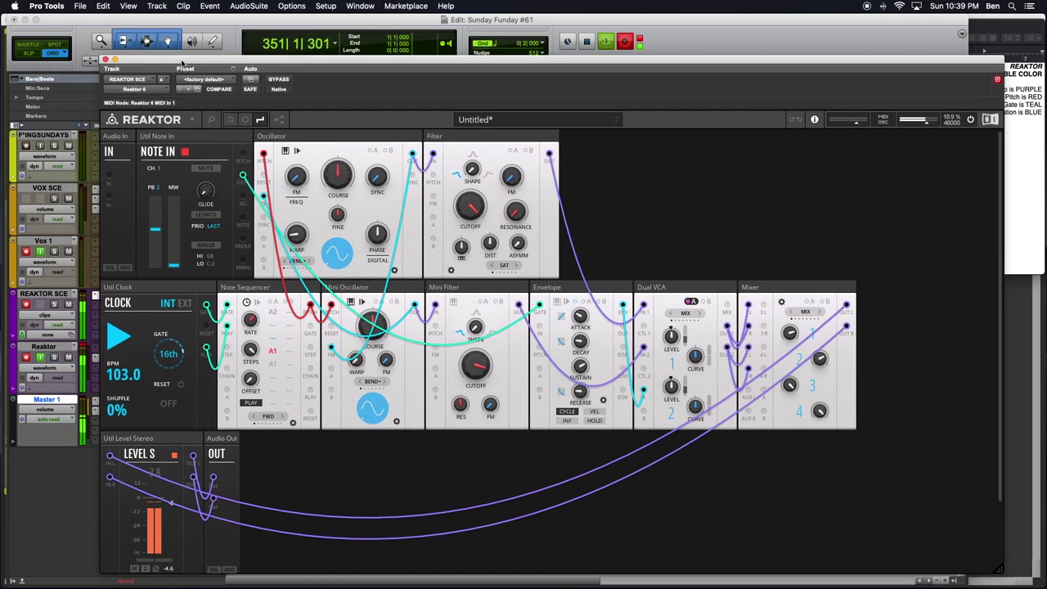
click(69, 199)
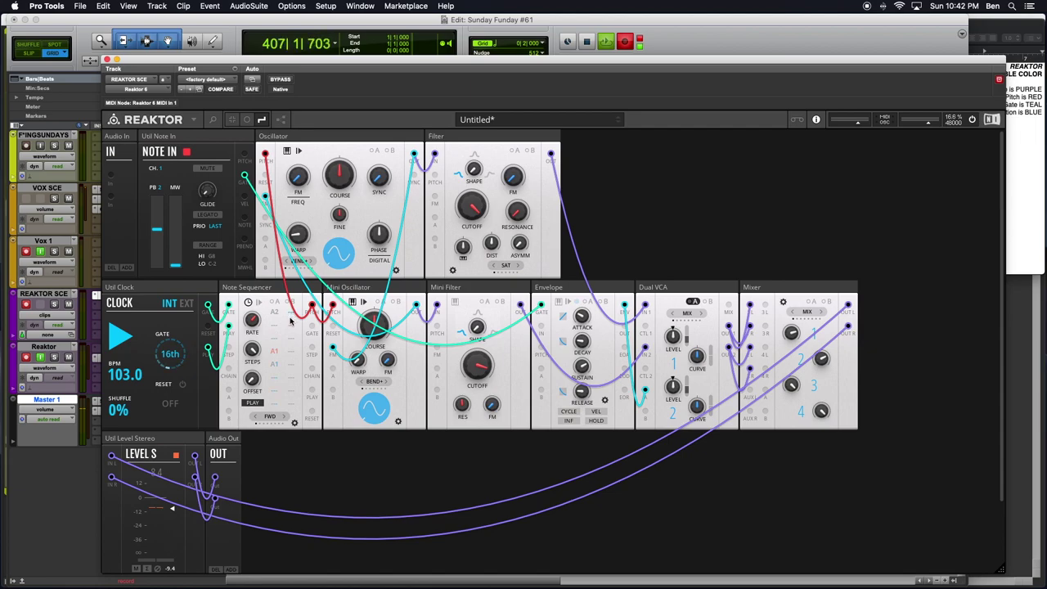
- Turn off the Envelope's CYCLE mode and try its VEL mode on and off
click(570, 412)
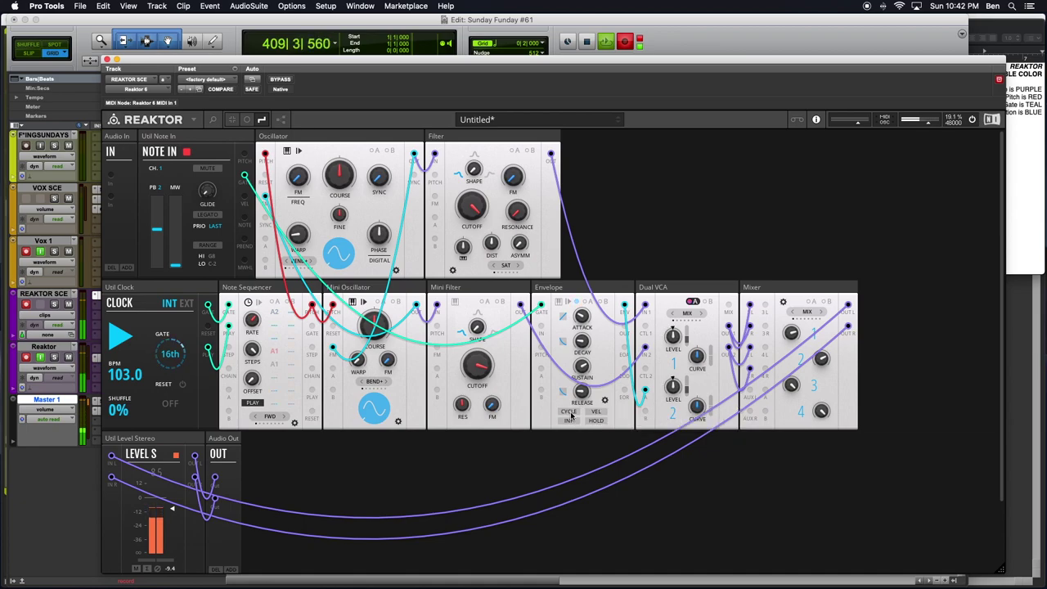
click(597, 412)
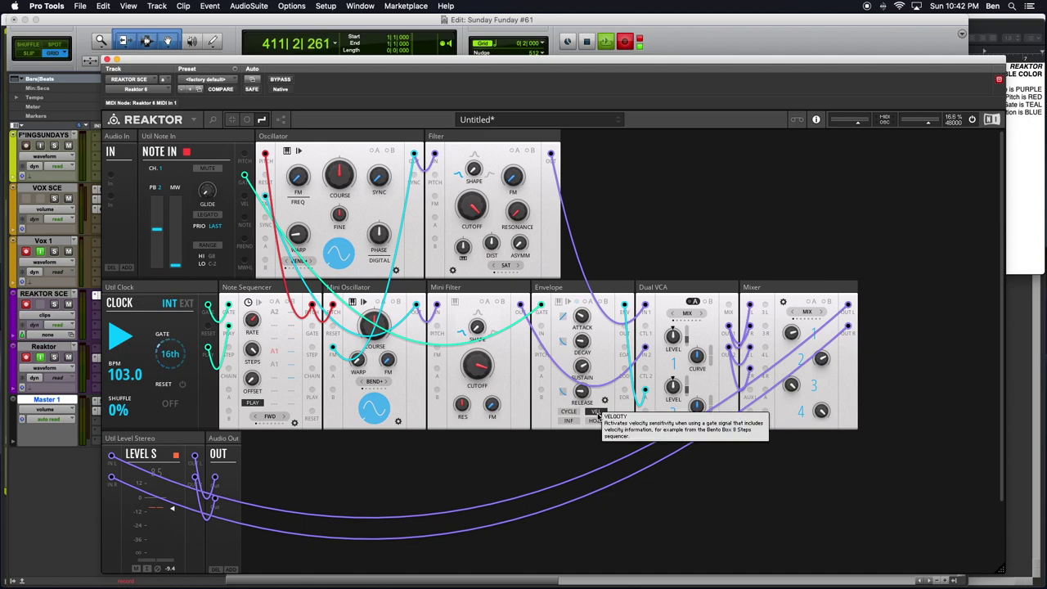
click(597, 412)
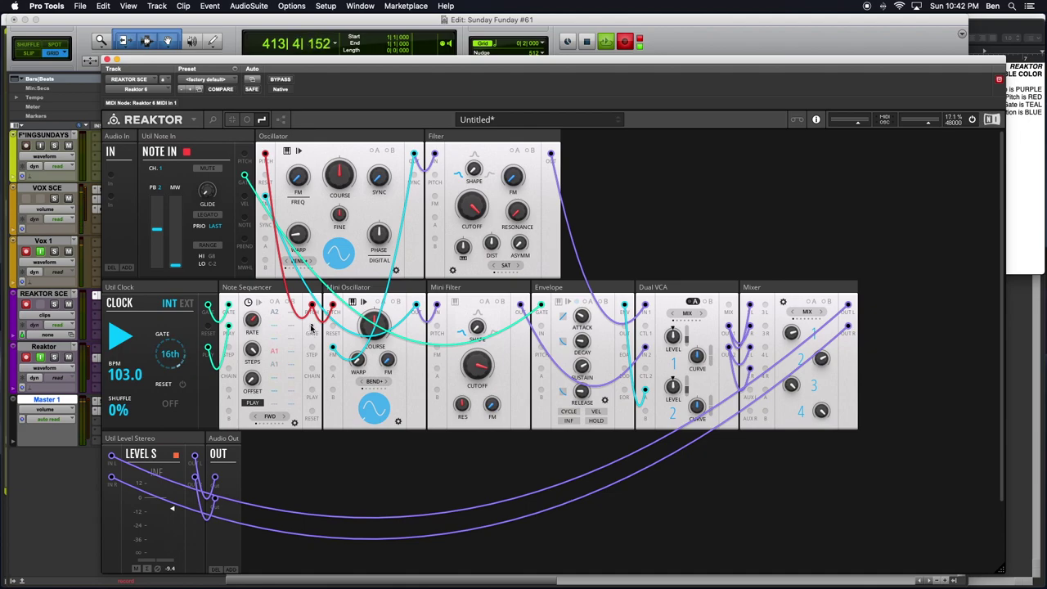
- Patch the Note Sequencer's GATE output to the Envelope's GATE input and colour the cable teal
drag(540, 304, 333, 334)
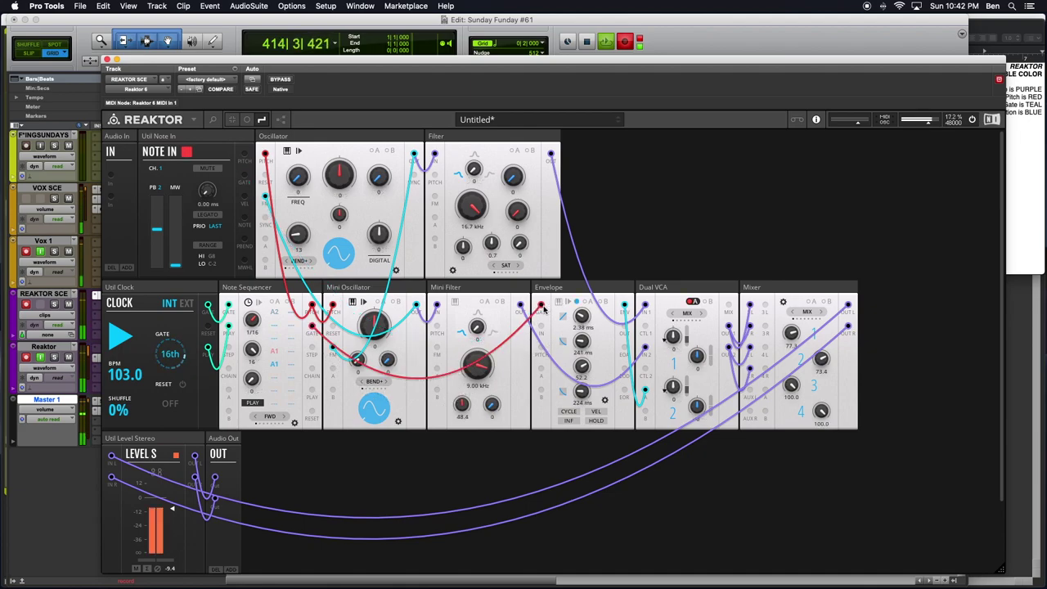
right_click(310, 324)
mouse_move(335, 327)
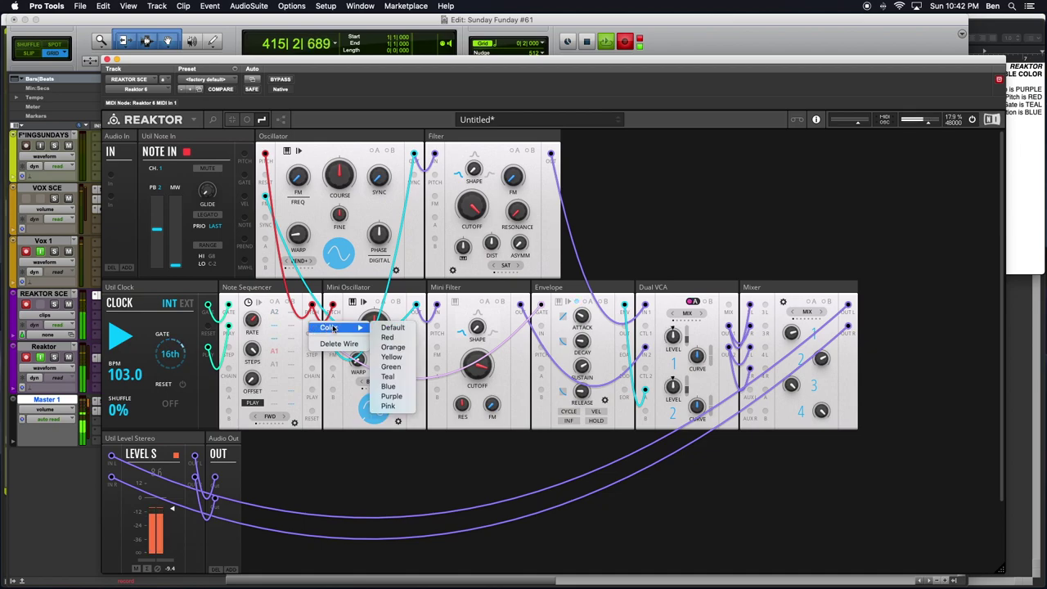
click(395, 378)
drag(362, 62, 350, 62)
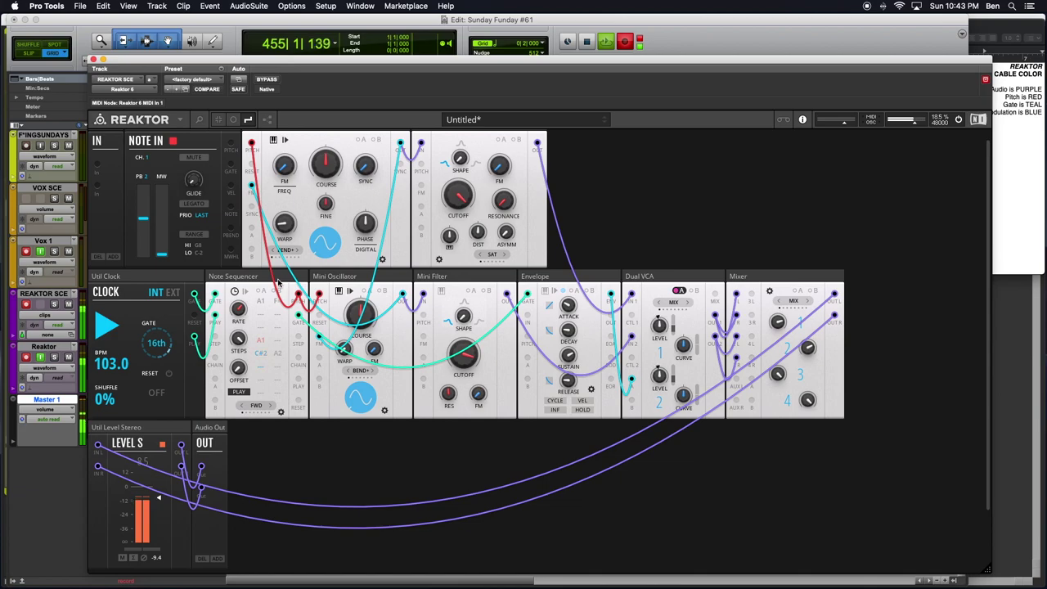
mouse_move(279, 277)
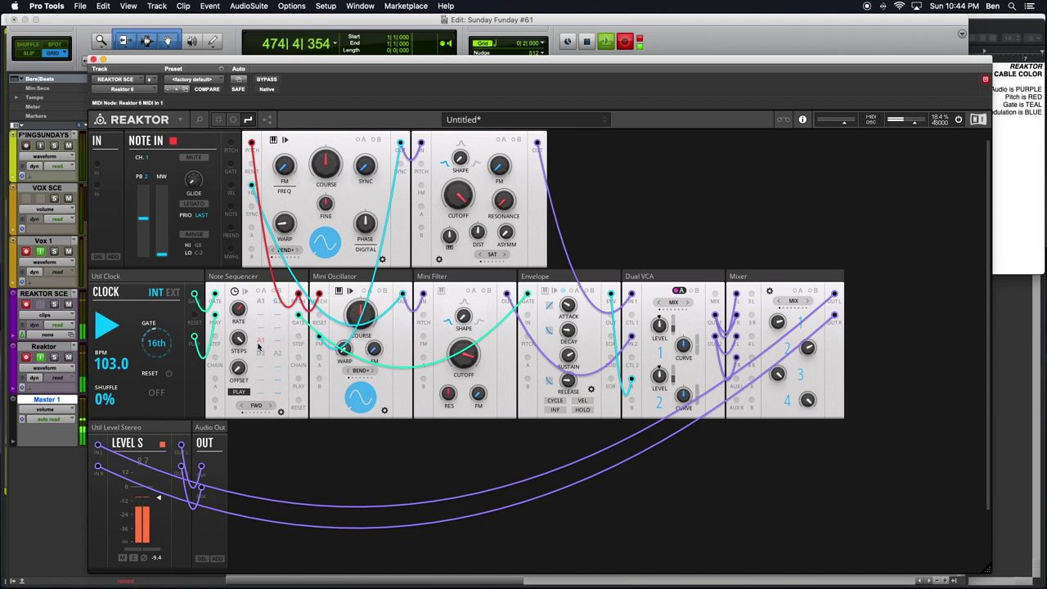
click(259, 274)
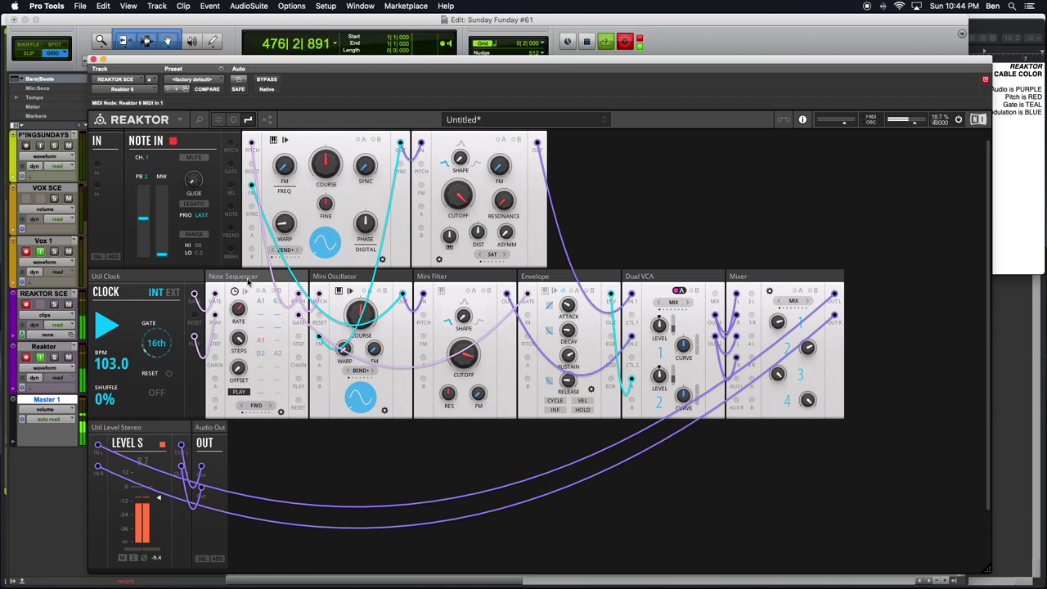
mouse_move(257, 280)
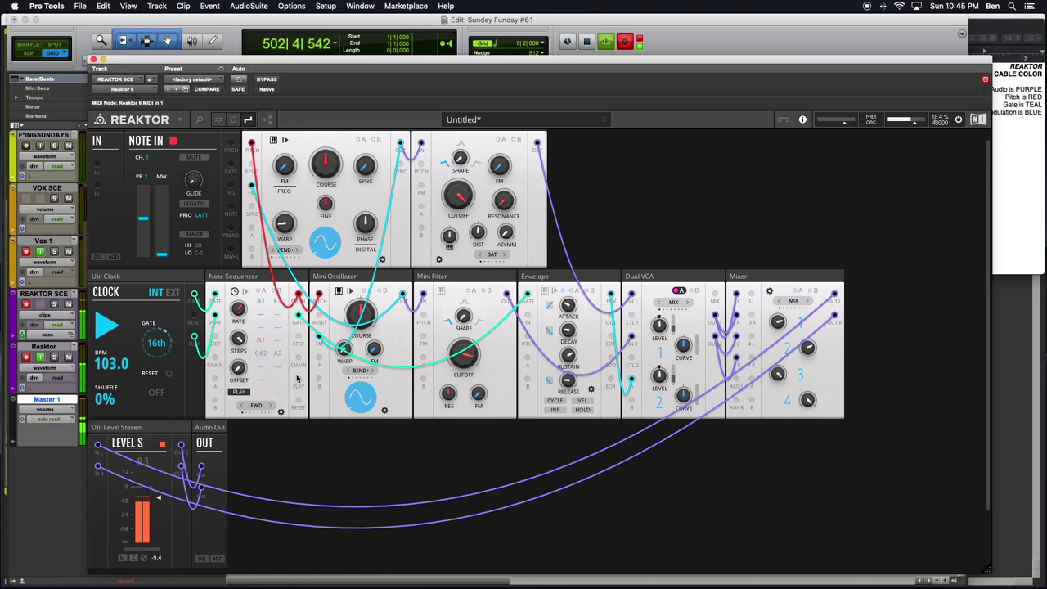
mouse_move(297, 378)
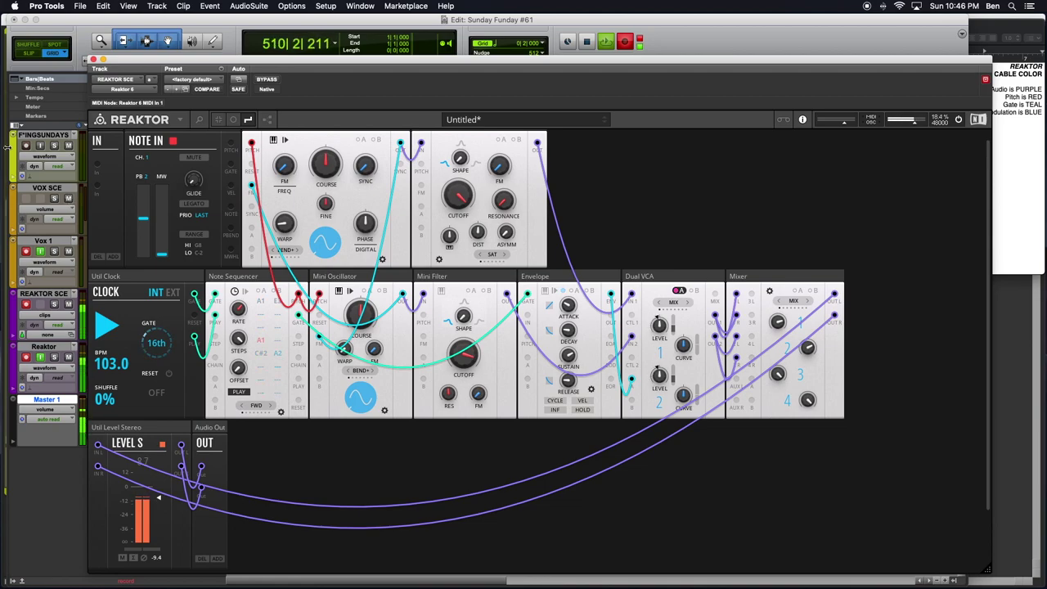
- Duplicate the Note Sequencer block together with its Clock connections, keeping the copy beside the original
click(255, 279)
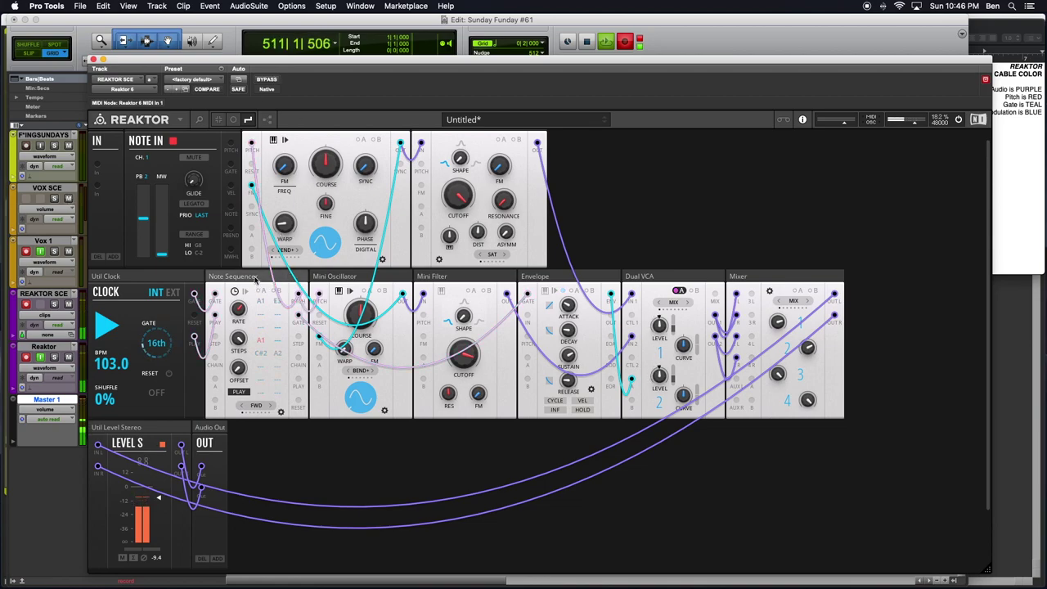
right_click(255, 275)
click(242, 279)
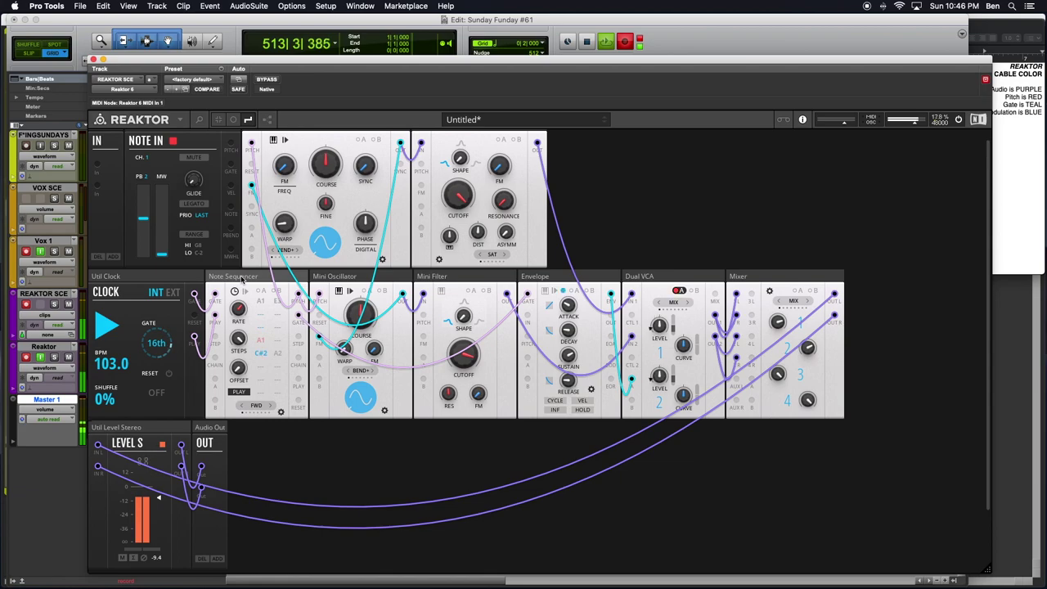
right_click(246, 279)
click(311, 295)
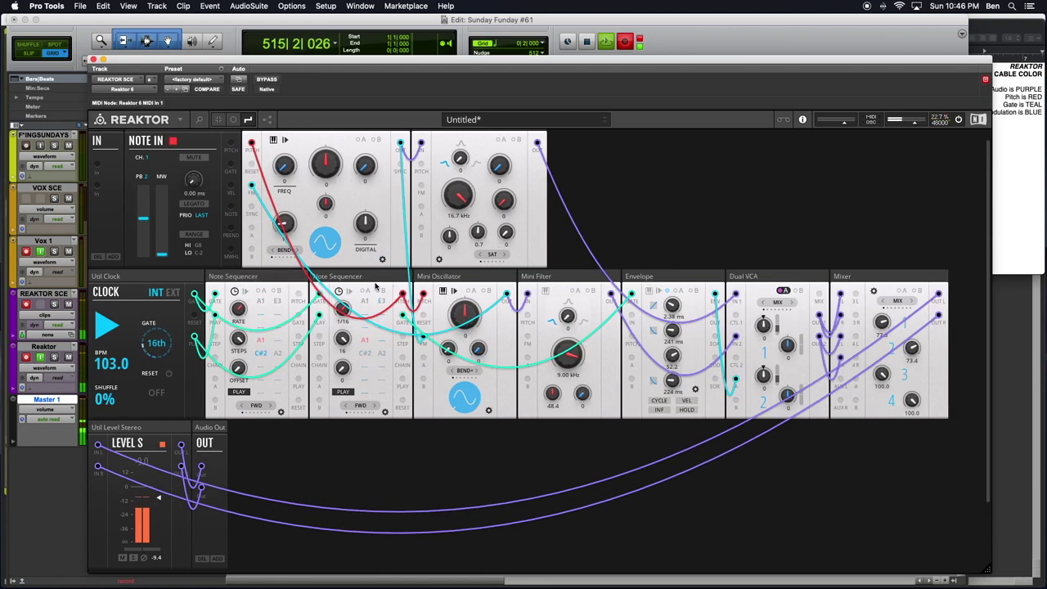
click(274, 279)
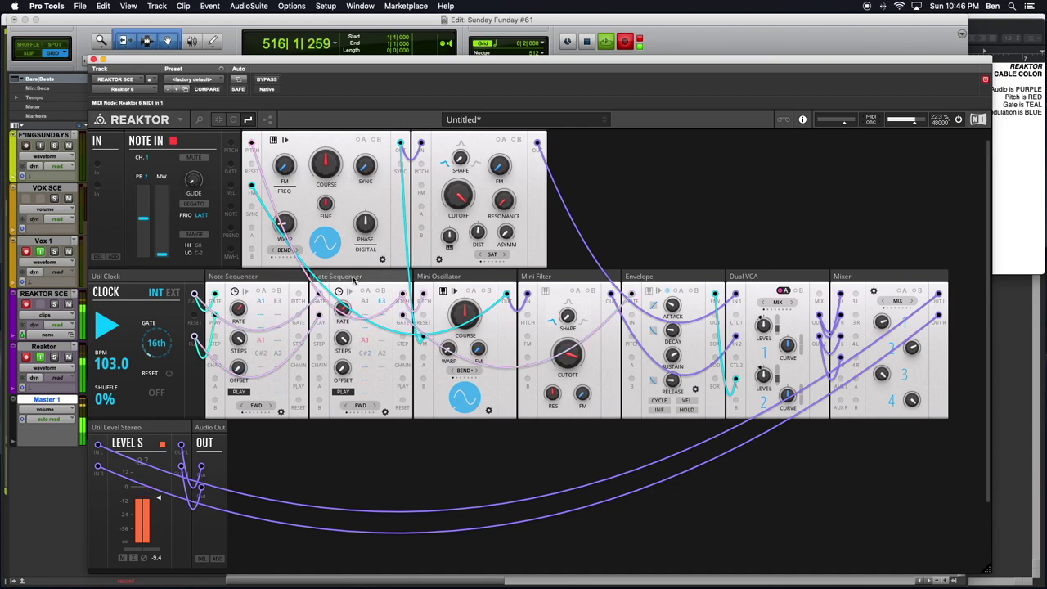
click(303, 515)
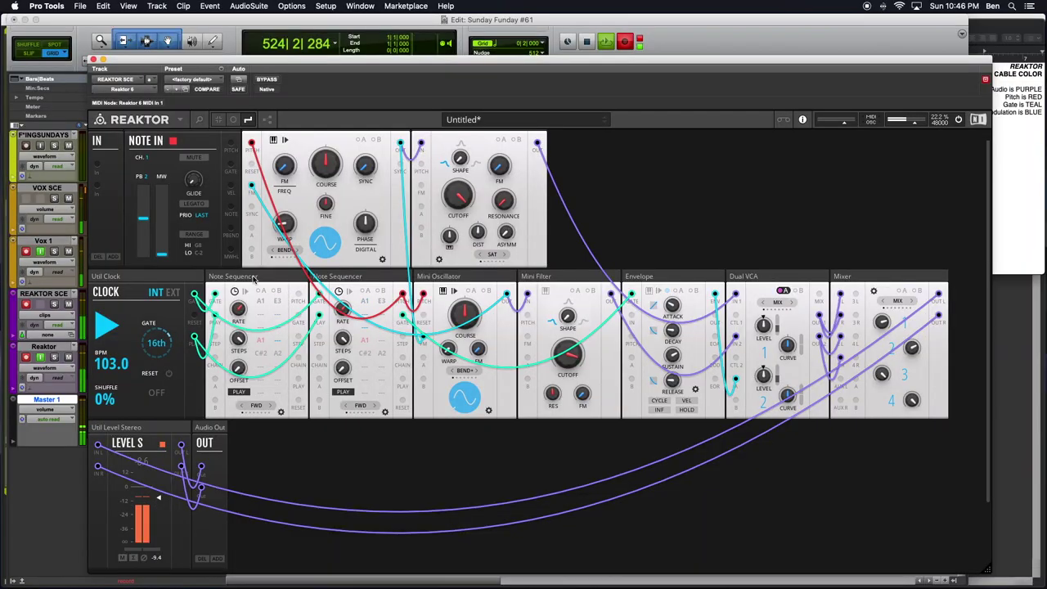
- Patch the first Note Sequencer's CHAIN output to the second Note Sequencer's CHAIN input and colour the cable teal
mouse_move(257, 280)
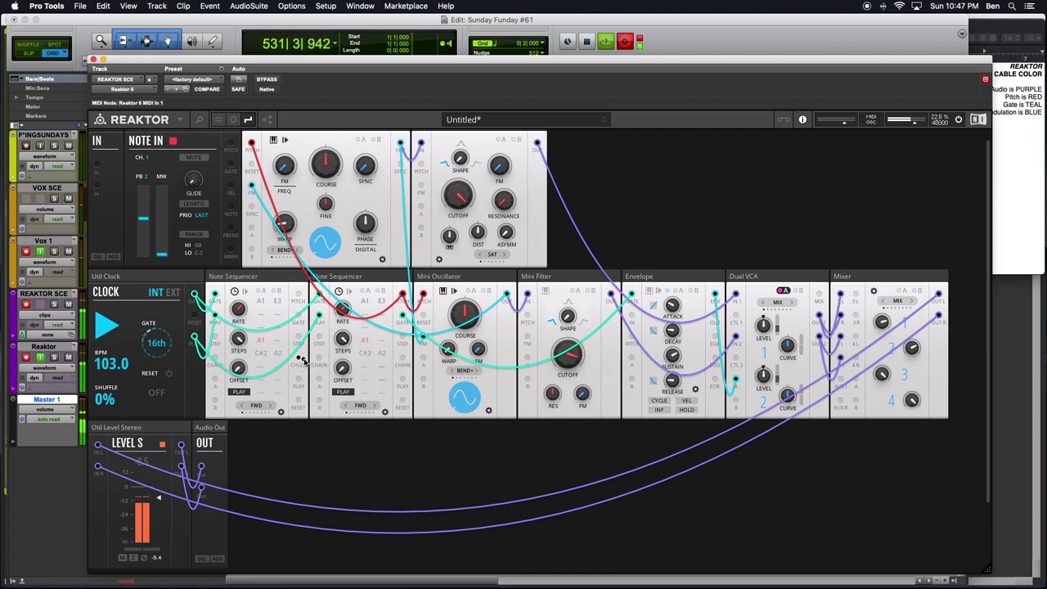
right_click(312, 354)
mouse_move(335, 357)
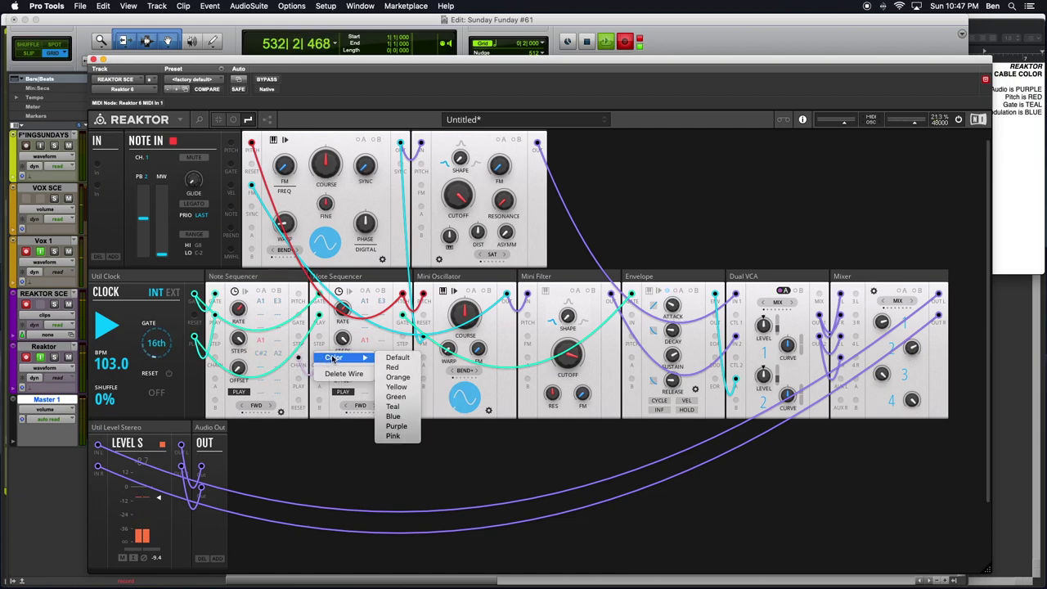
click(392, 406)
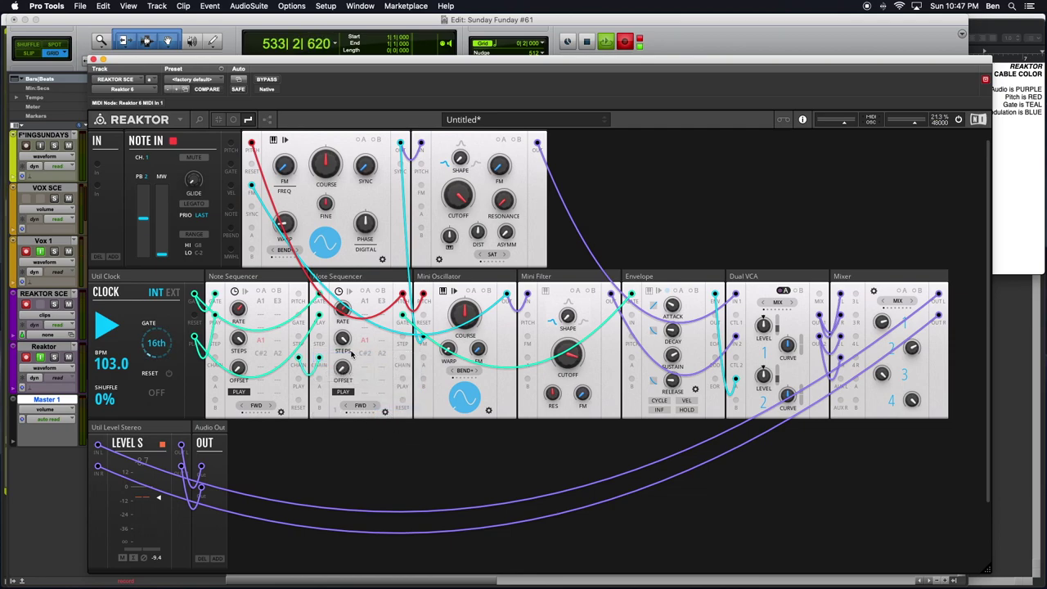
- Patch the second Note Sequencer's CHAIN output back to the first Note Sequencer's CHAIN input and colour the cable teal
drag(404, 355, 218, 365)
right_click(209, 354)
mouse_move(245, 359)
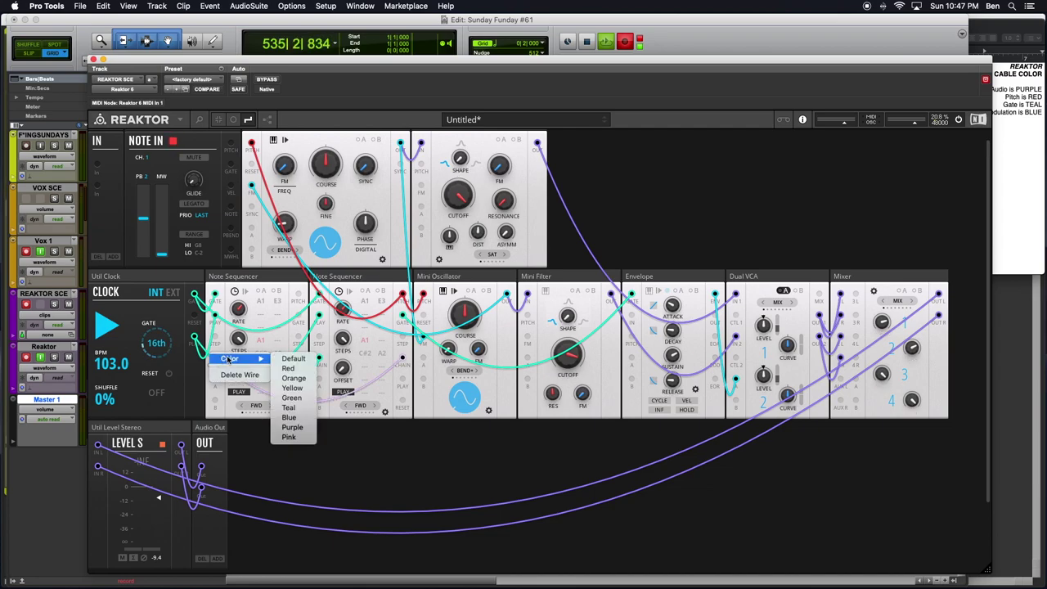
click(290, 408)
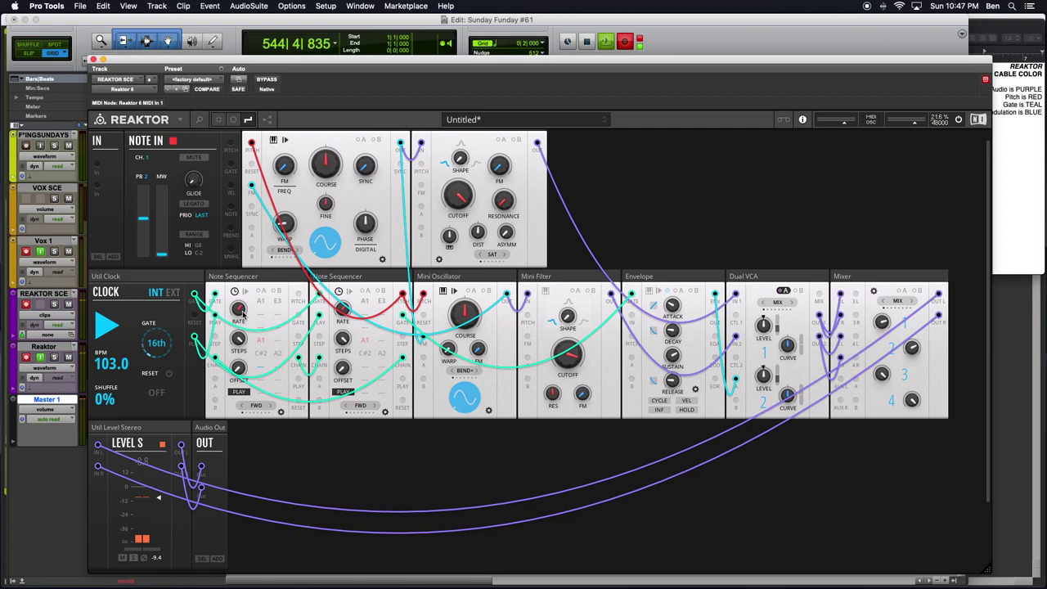
drag(342, 309, 352, 335)
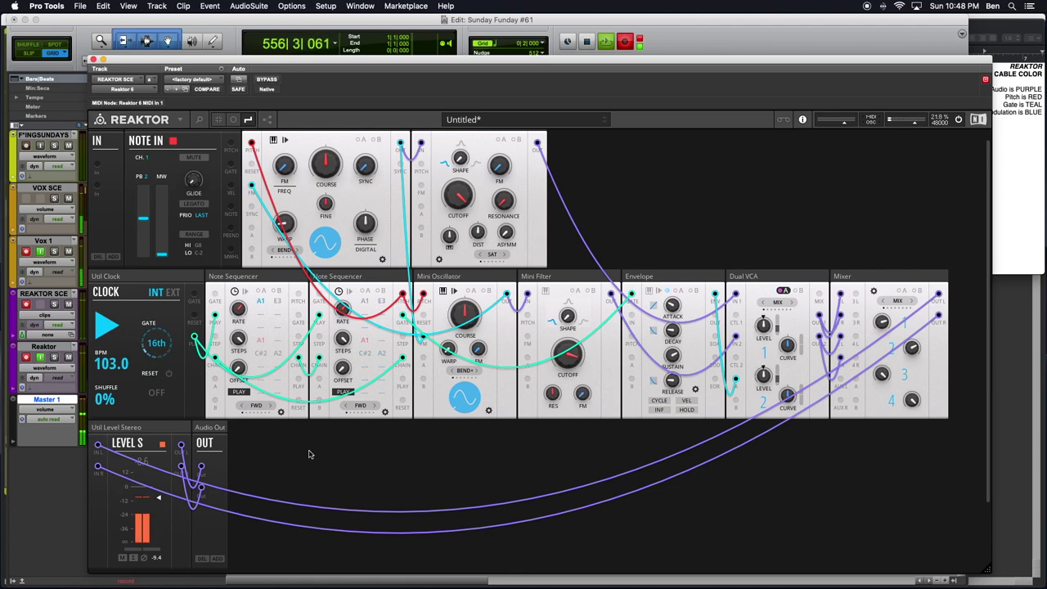
double_click(407, 426)
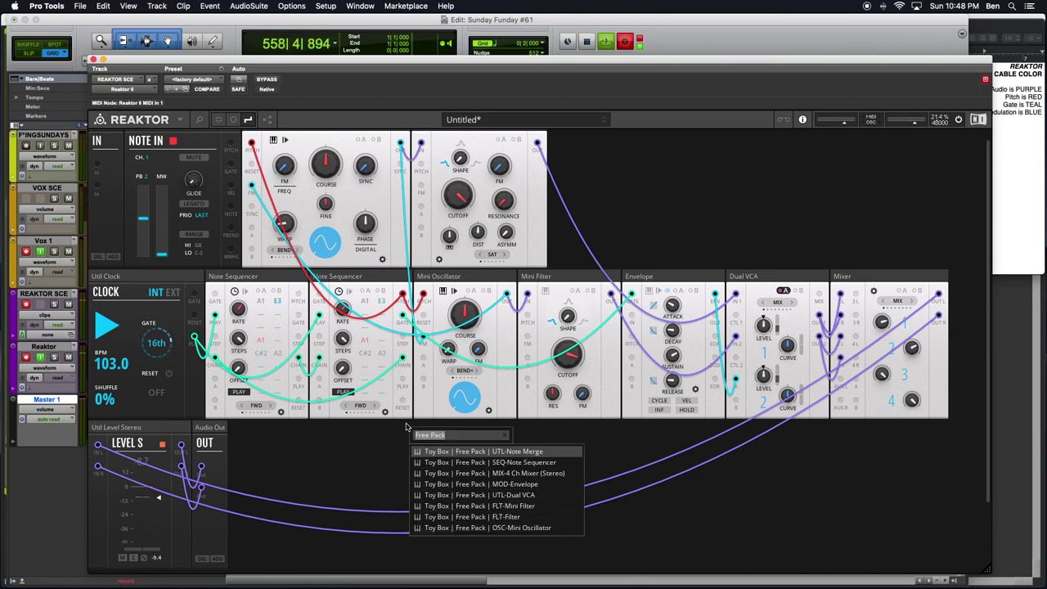
click(455, 436)
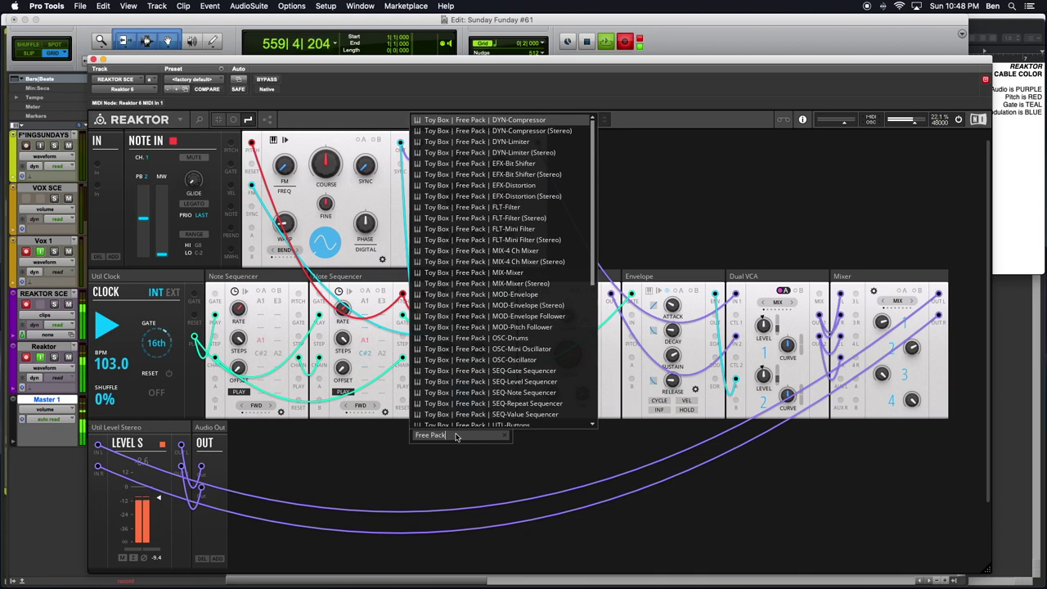
text(Pitch)
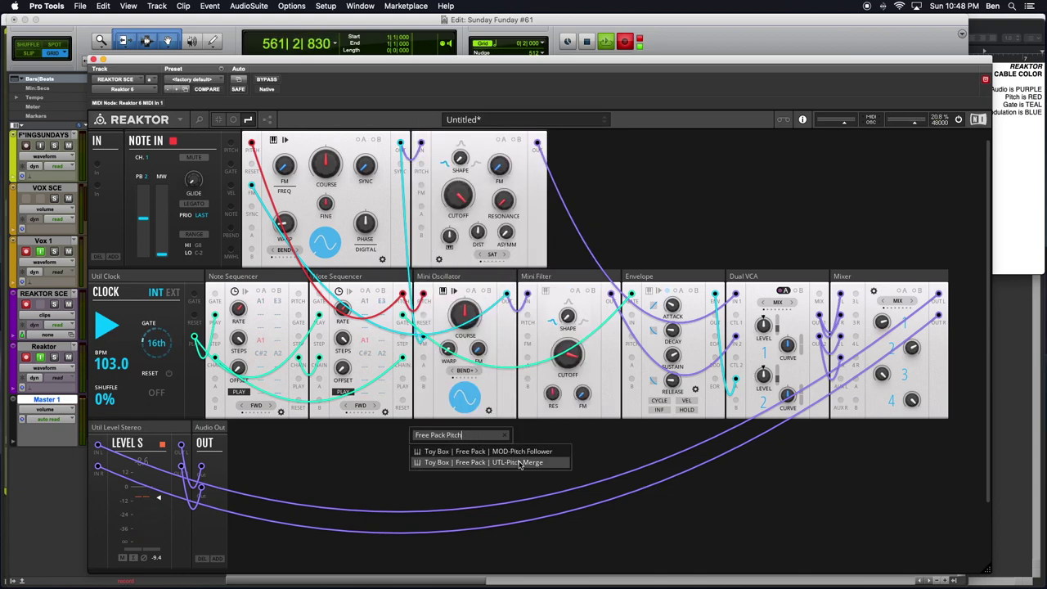
click(519, 463)
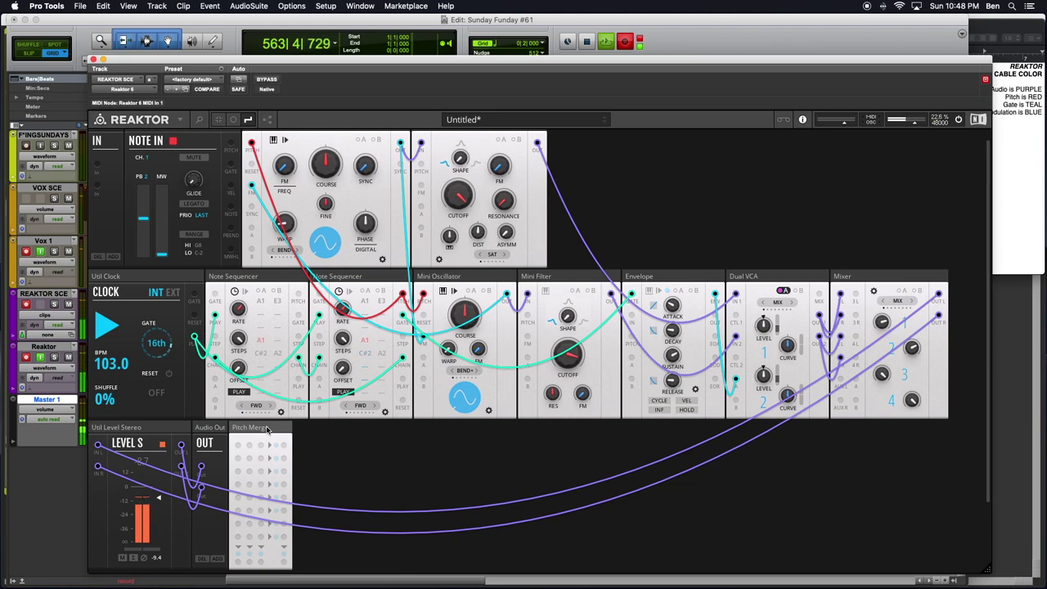
right_click(267, 430)
click(308, 455)
- Add the Toy Box Free Pack UTL-Pitch Merge block and place it between the Mini Oscillator and the Mini Filter
double_click(411, 453)
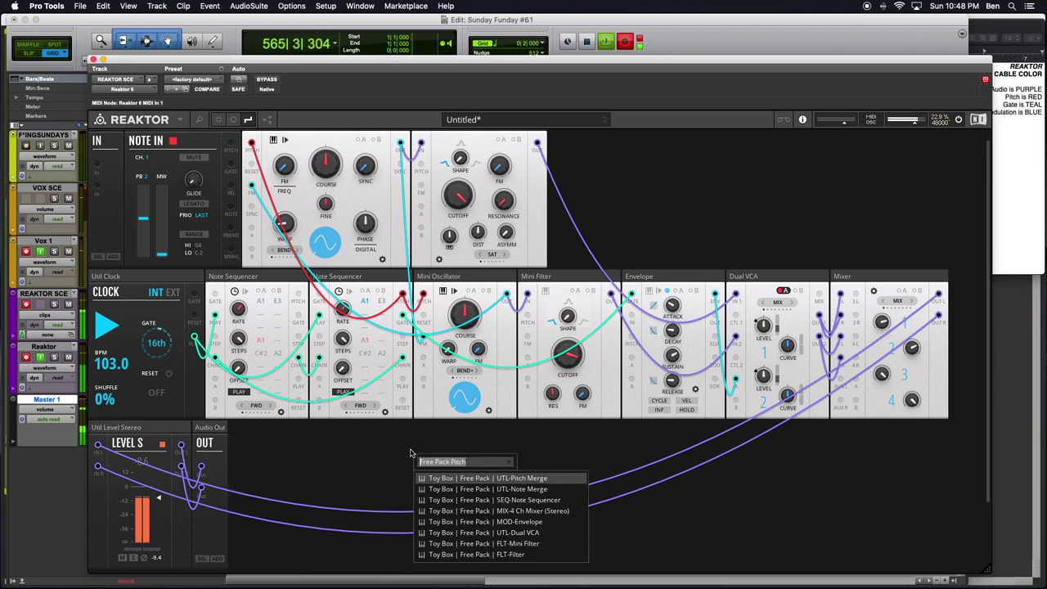
key(BackSpace)
key(BackSpace)
key(BackSpace)
key(BackSpace)
key(BackSpace)
key(BackSpace)
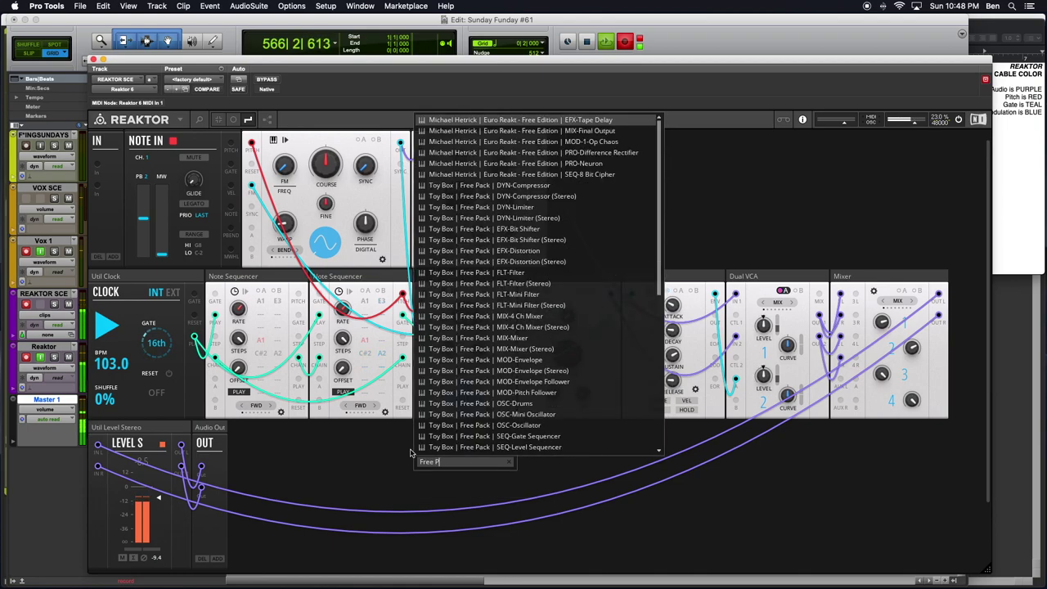
text(Pkit)
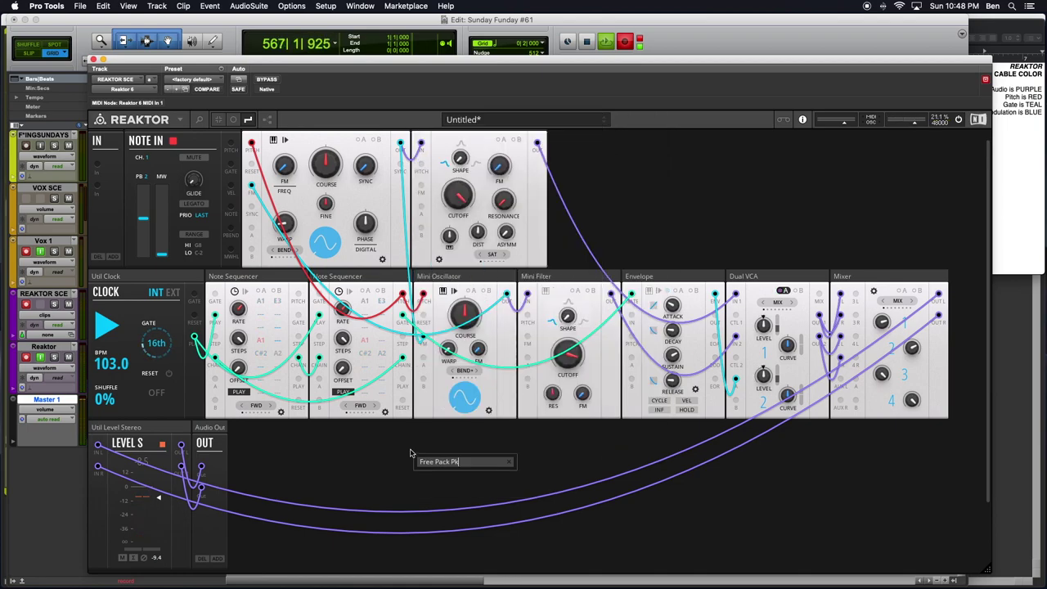
key(BackSpace)
text(itch)
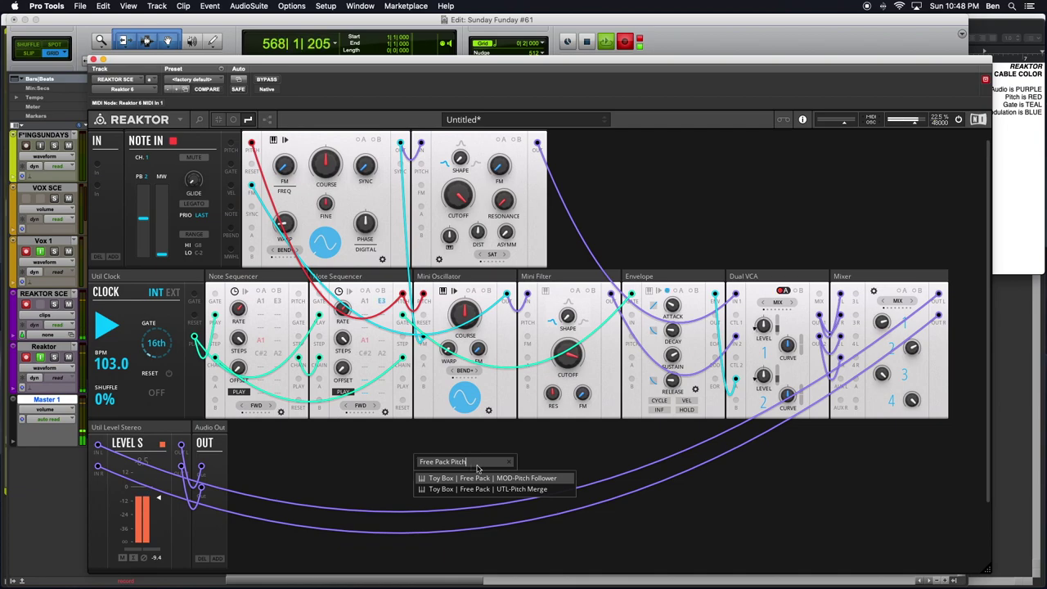
click(488, 488)
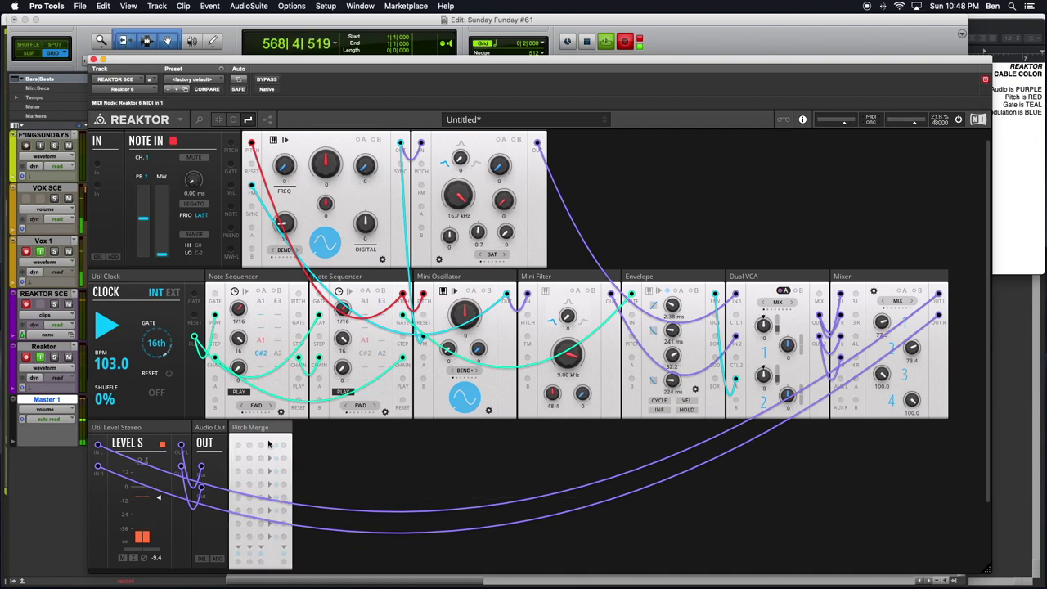
drag(242, 427, 499, 304)
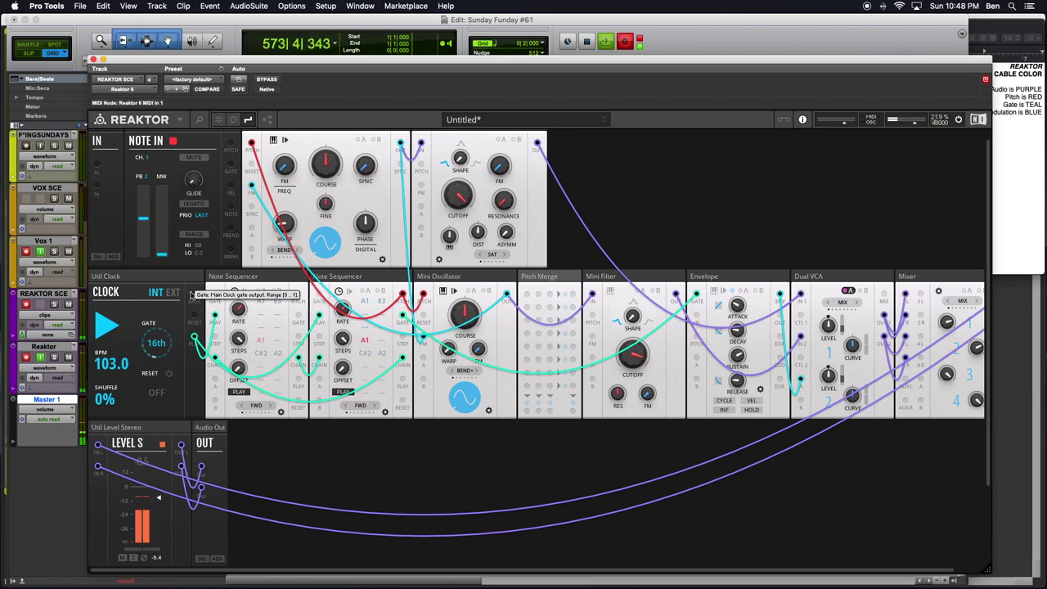
- Patch the Clock's GATE output to the first Note Sequencer's GATE input and both sequencers' PITCH outputs into Pitch Merge's first two inputs with red cables
drag(194, 296, 214, 297)
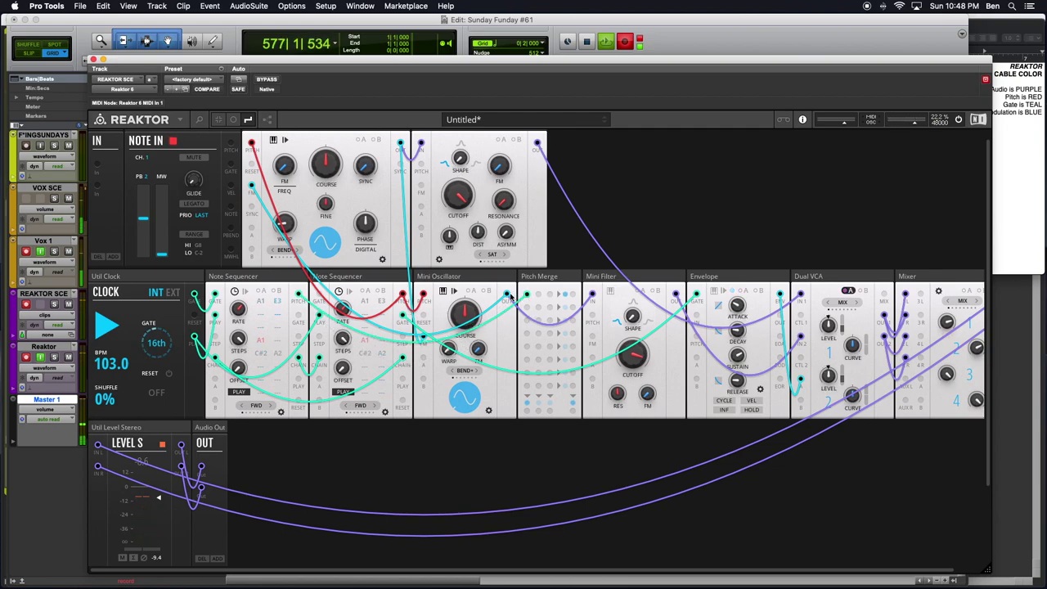
right_click(529, 298)
mouse_move(564, 295)
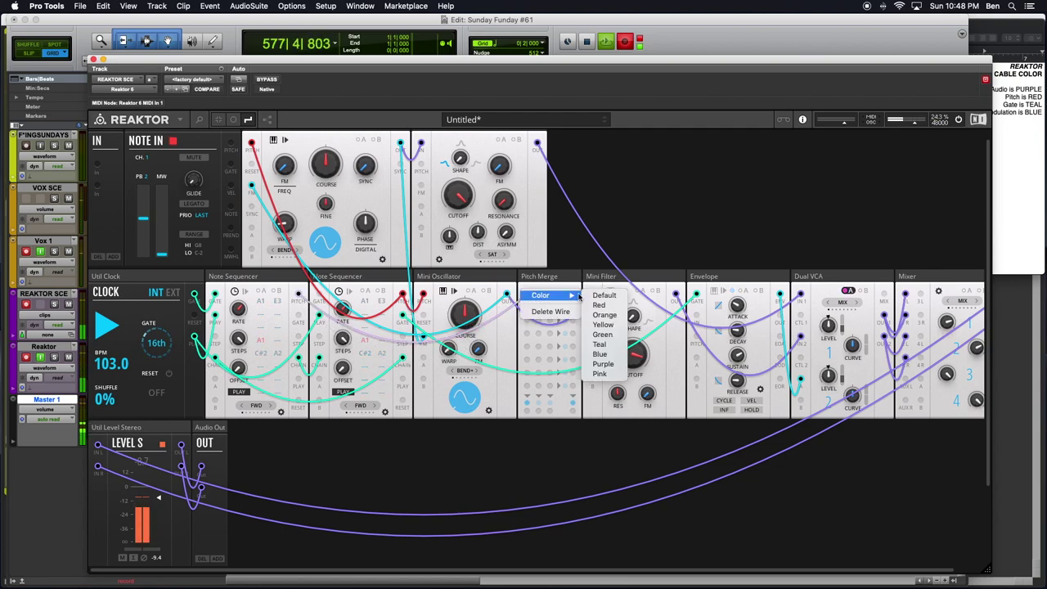
click(600, 305)
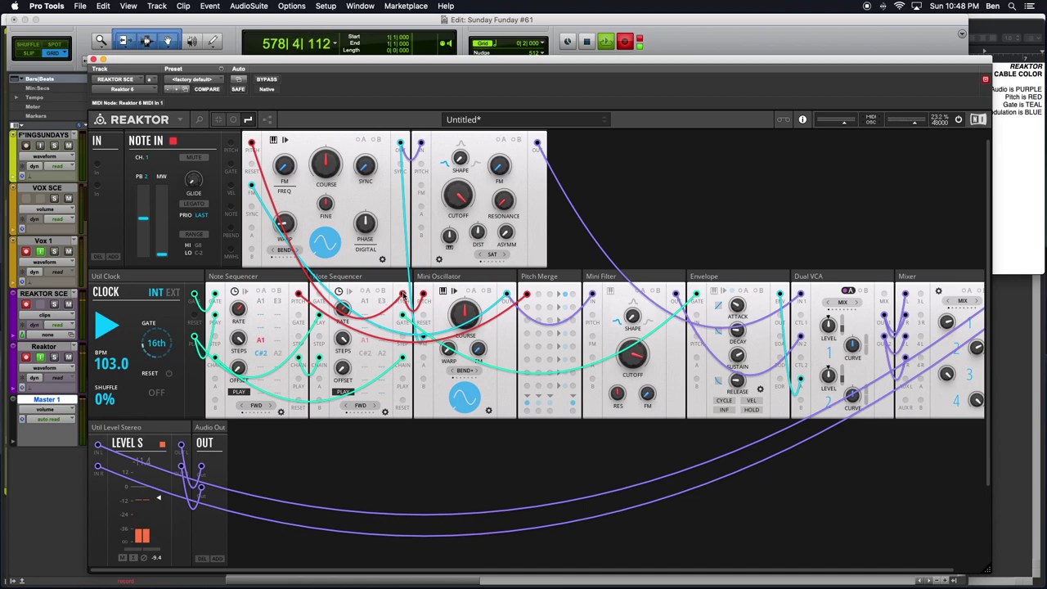
drag(403, 297, 538, 295)
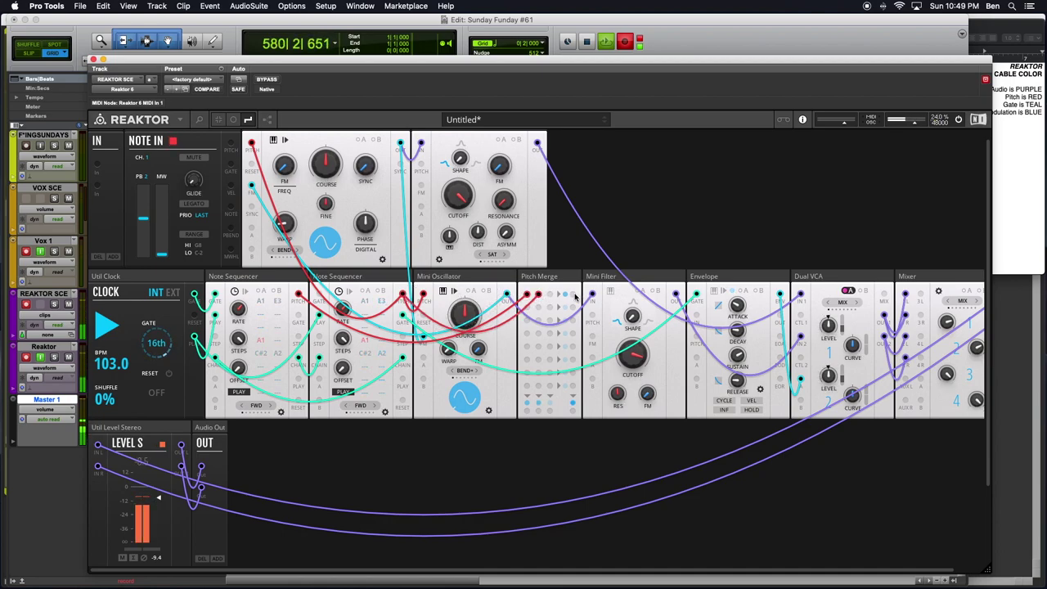
- Feed the PITCH inputs of the Mini Oscillator and Oscillator from Pitch Merge's output, and move Pitch Merge in front of the Mini Oscillator
drag(424, 303, 426, 298)
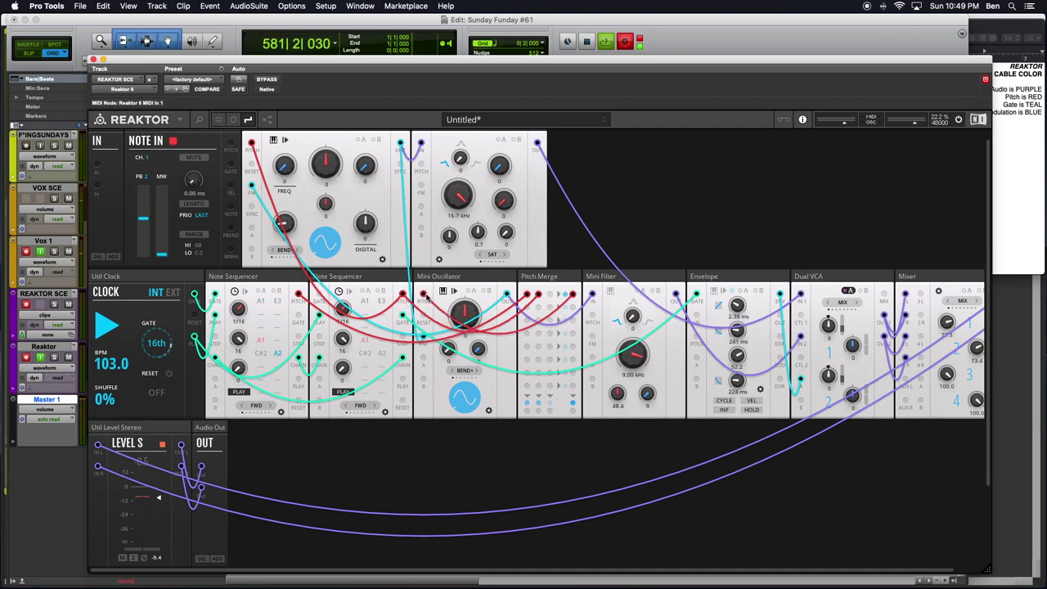
drag(571, 282, 572, 293)
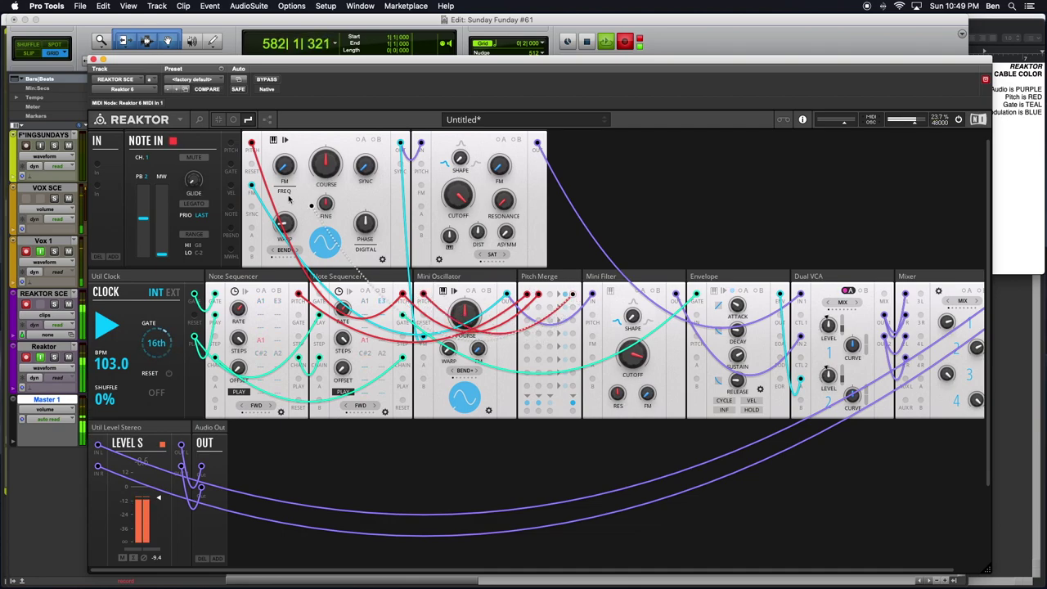
drag(251, 143, 251, 143)
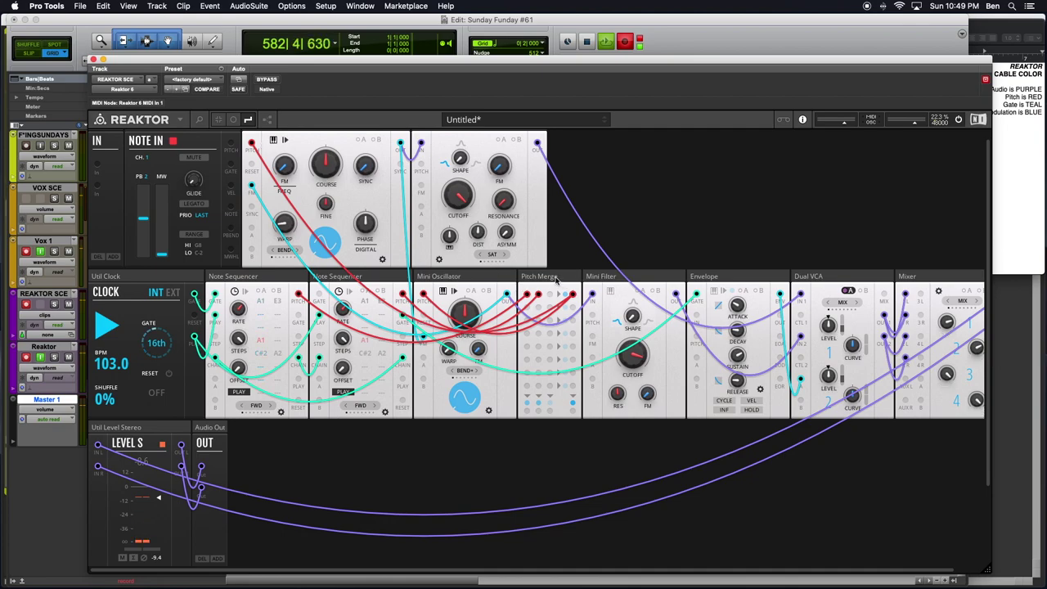
drag(516, 284, 430, 283)
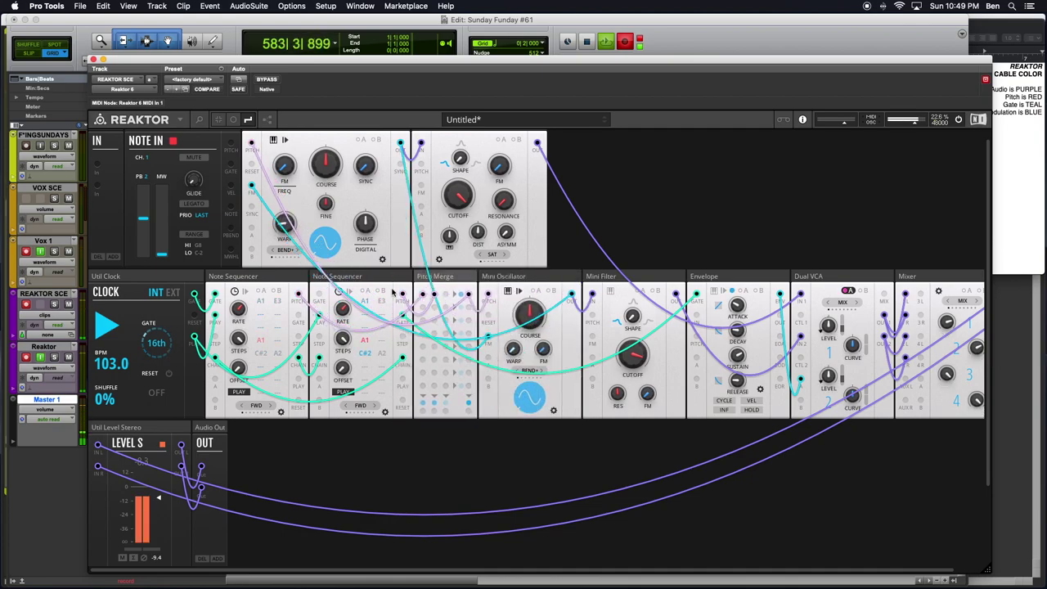
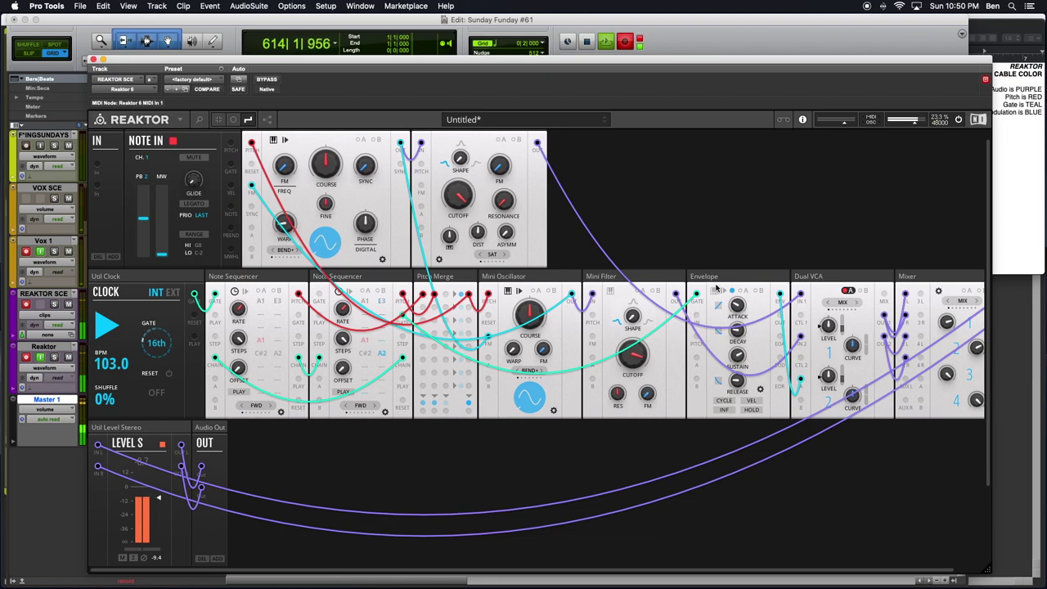
- Add the Toy Box Free Pack UTL-Gate Merge block and place it between the Mini Filter and the Envelope
click(748, 281)
click(462, 458)
double_click(416, 496)
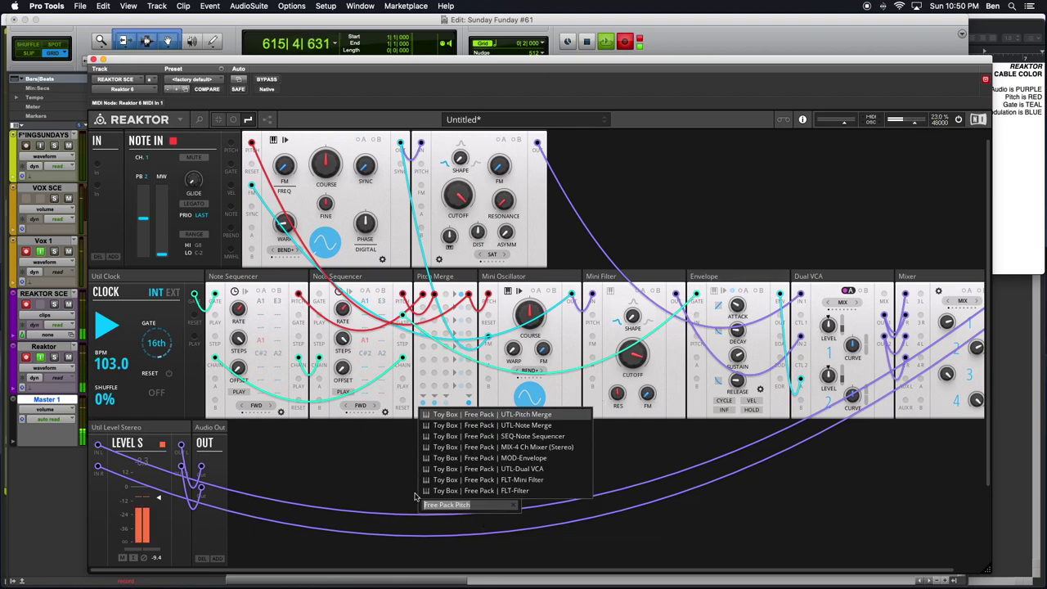
key(BackSpace)
text(Free Pac)
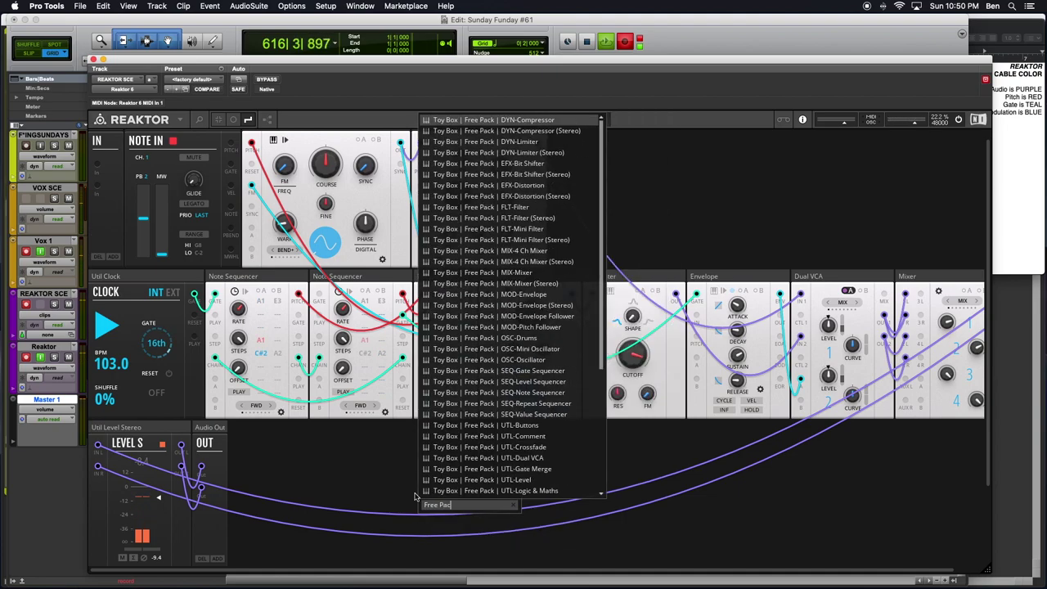
text(k Gat)
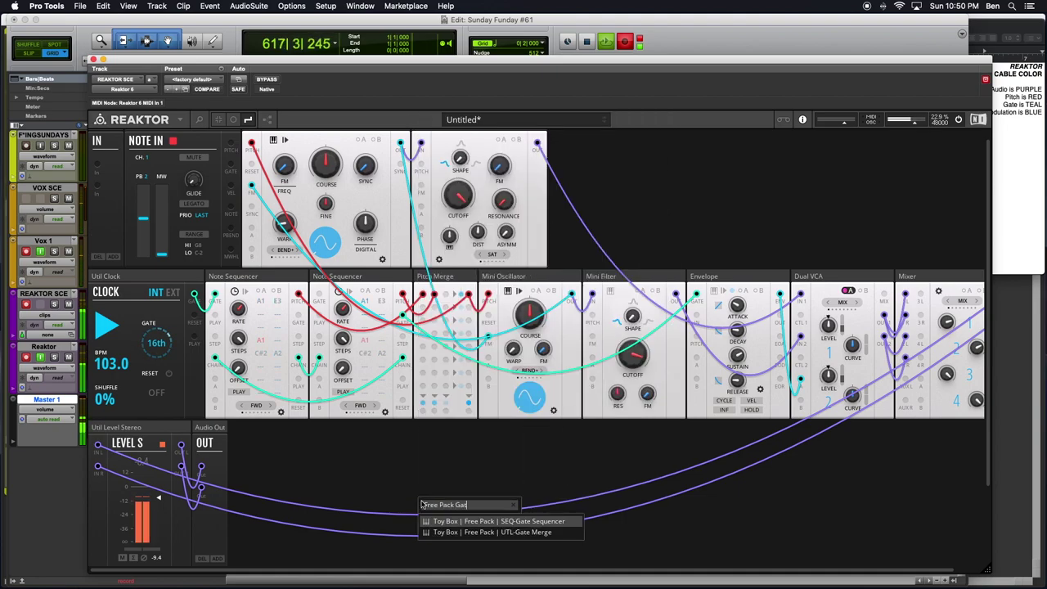
click(491, 533)
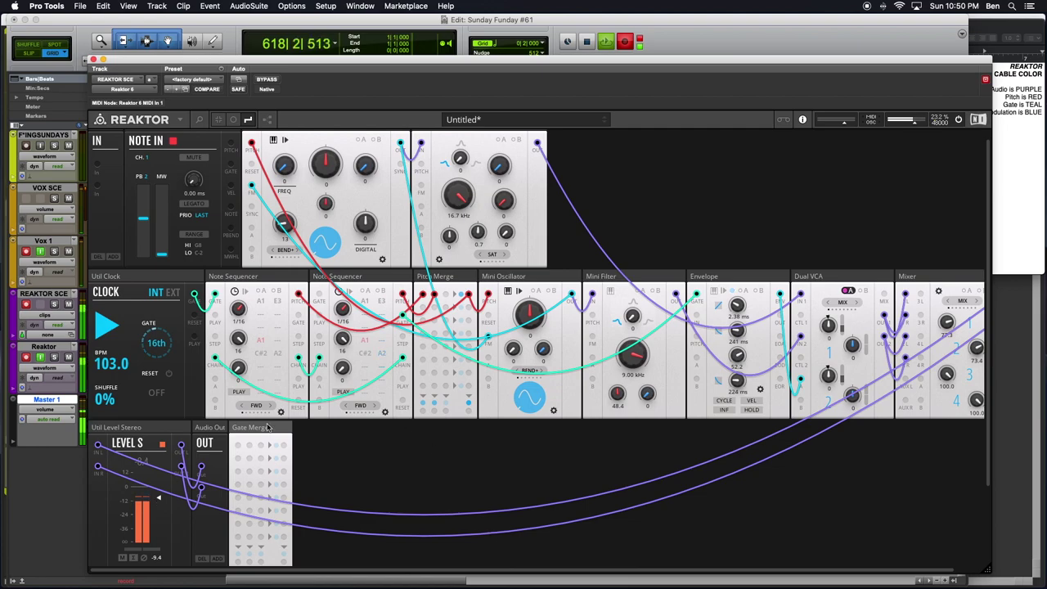
mouse_move(264, 429)
drag(264, 429, 705, 283)
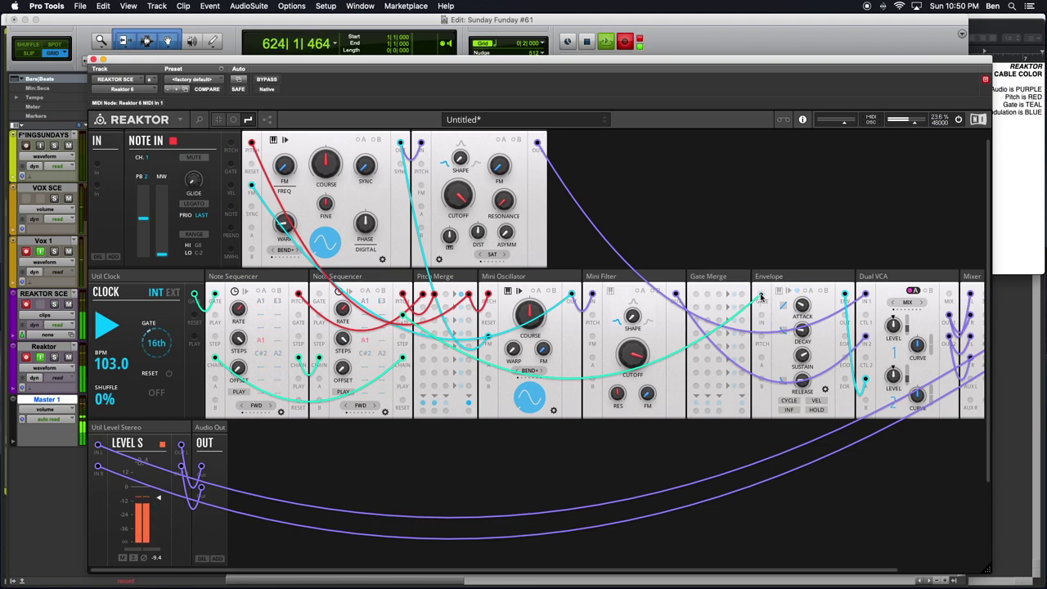
- Disconnect the Envelope's GATE cable and patch the first Note Sequencer's GATE output to Gate Merge's first input with a teal cable
drag(761, 298, 720, 315)
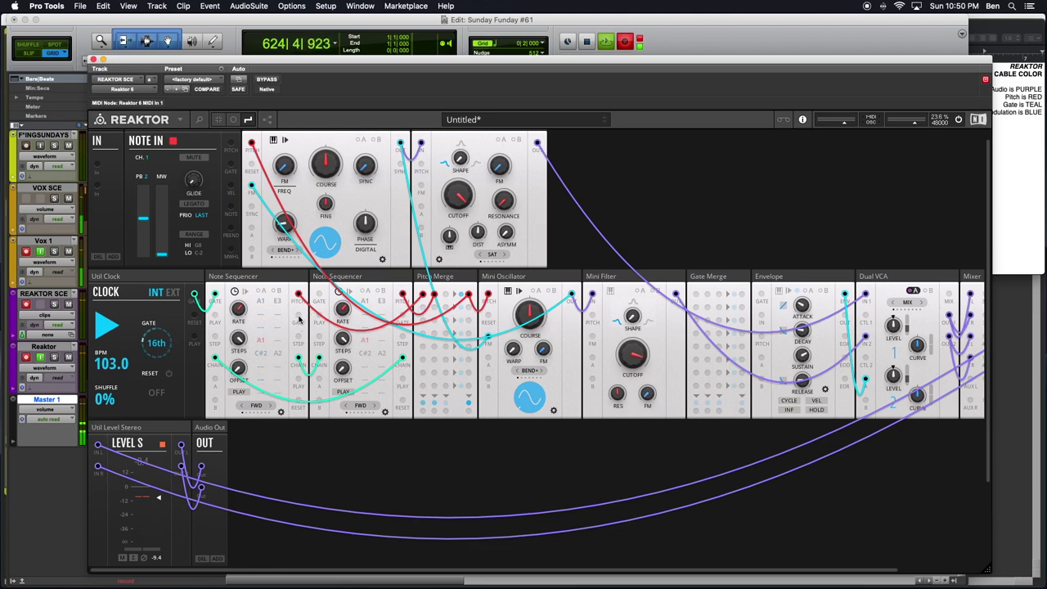
drag(299, 319, 697, 301)
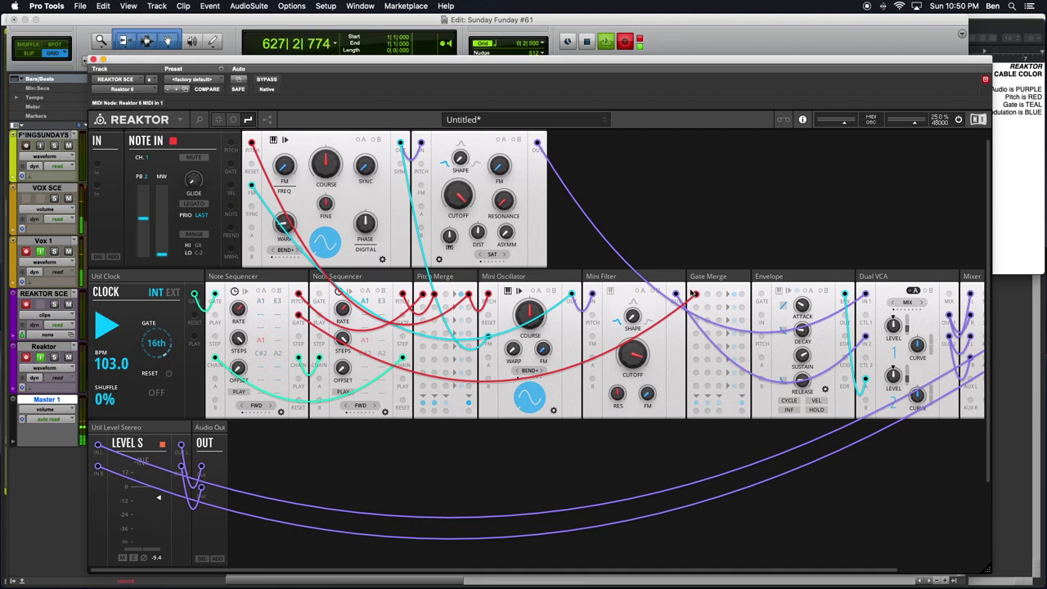
right_click(692, 296)
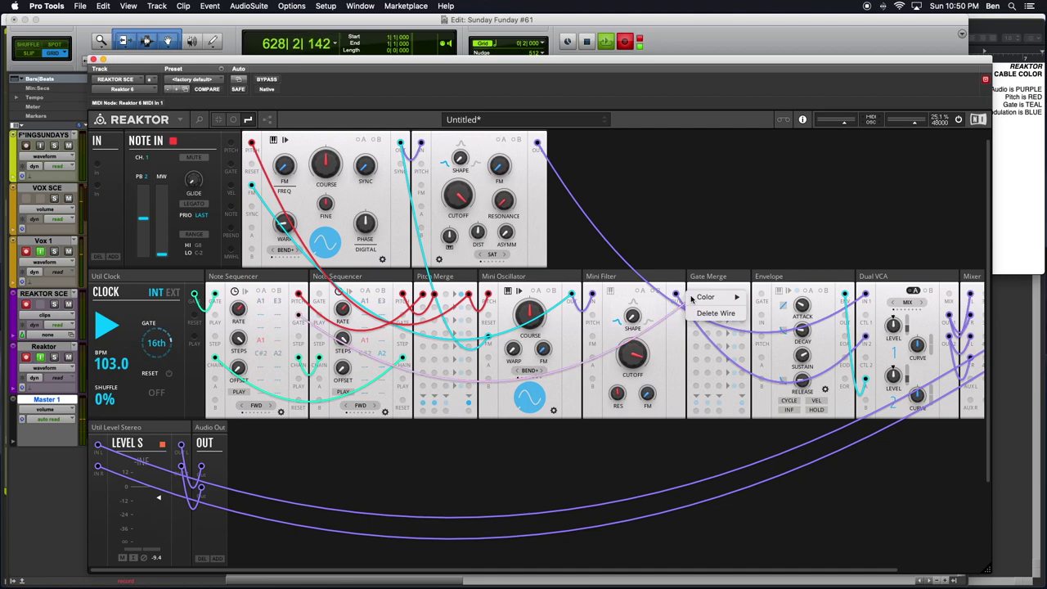
mouse_move(710, 297)
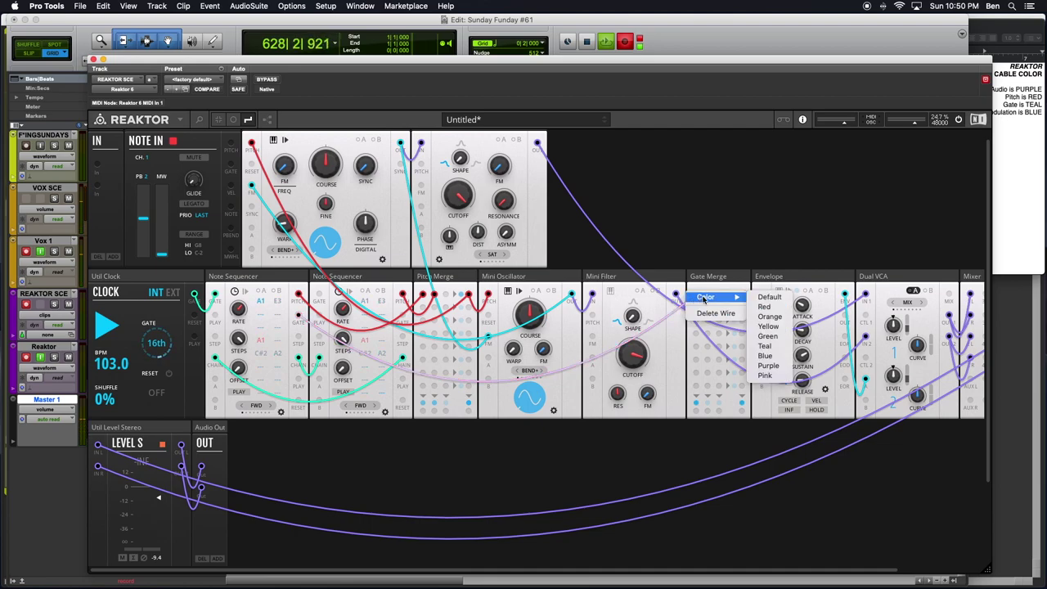
click(766, 347)
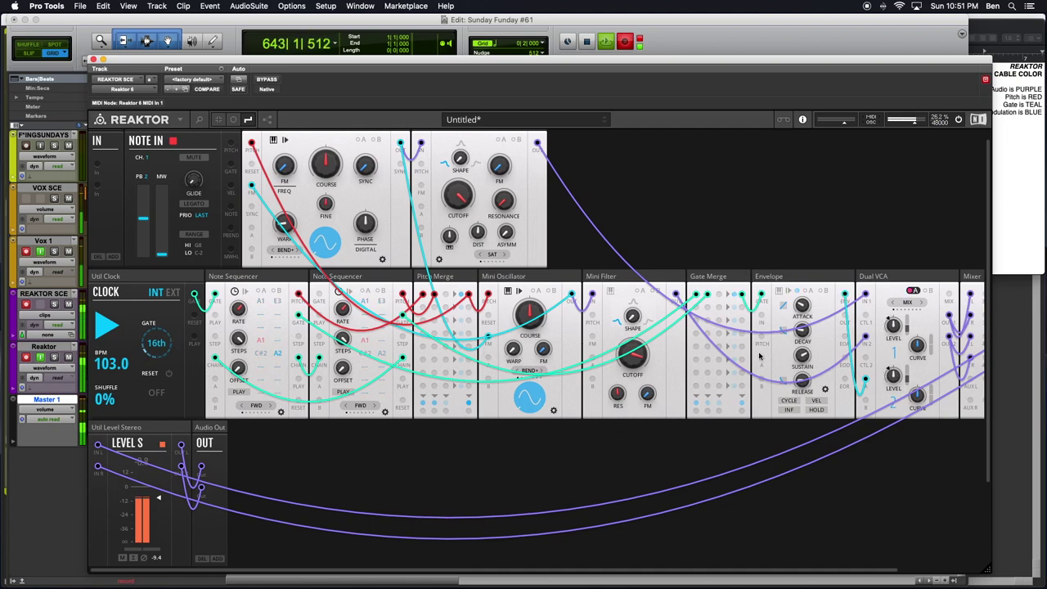
scroll(418, 451, up, 1)
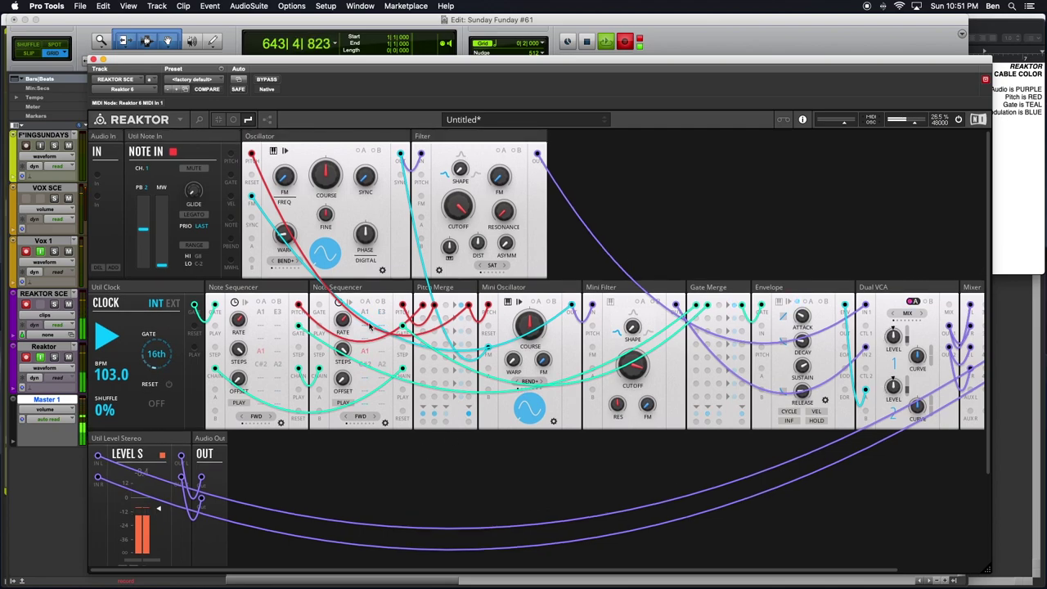
click(276, 291)
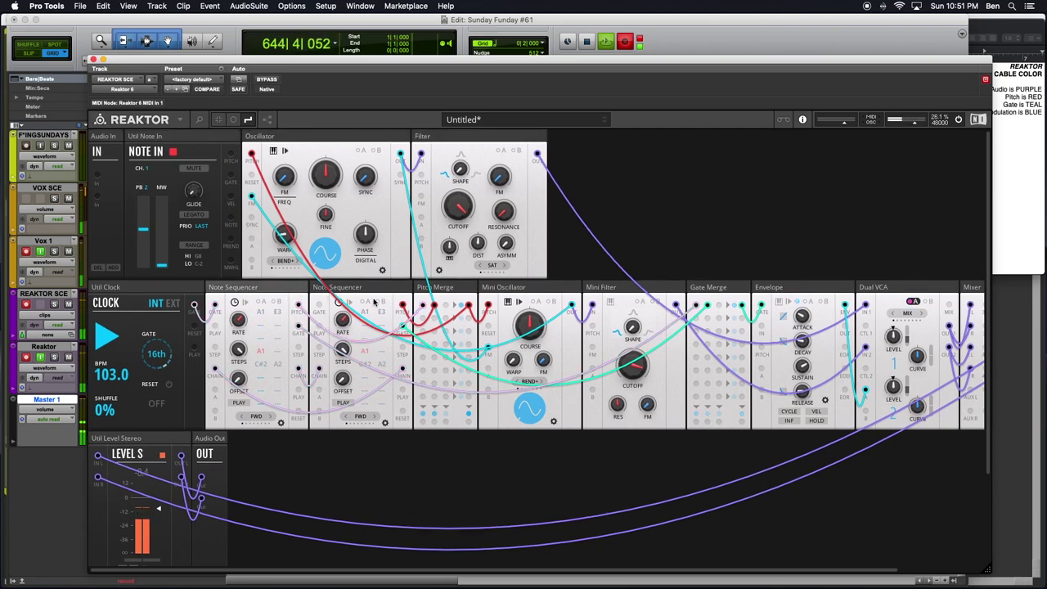
click(360, 450)
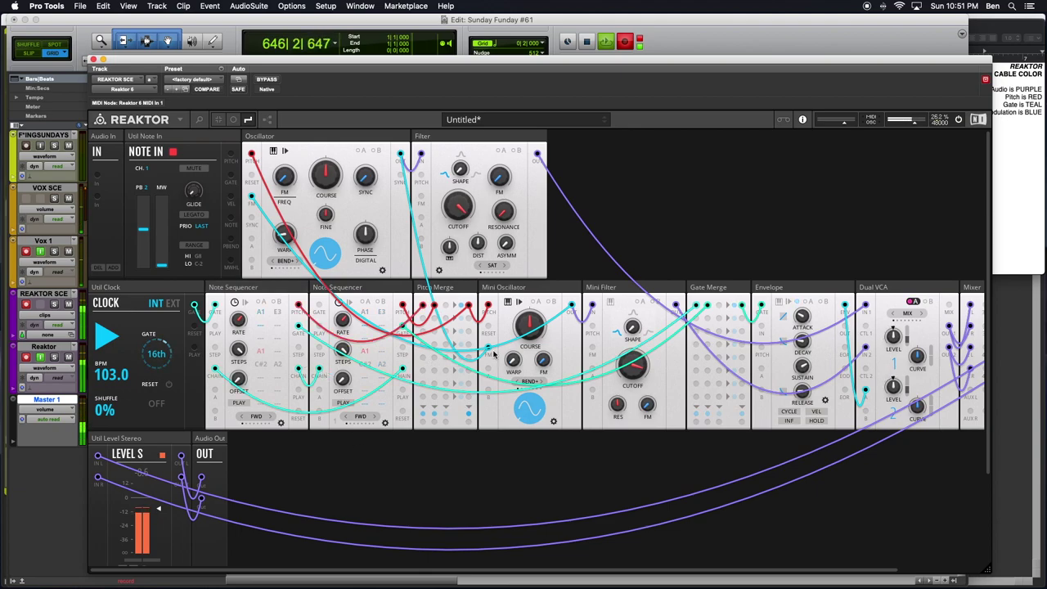
- Rename the two sequencer blocks in the structure view as Note Sequencer 1 and Note Sequencer 2
click(278, 289)
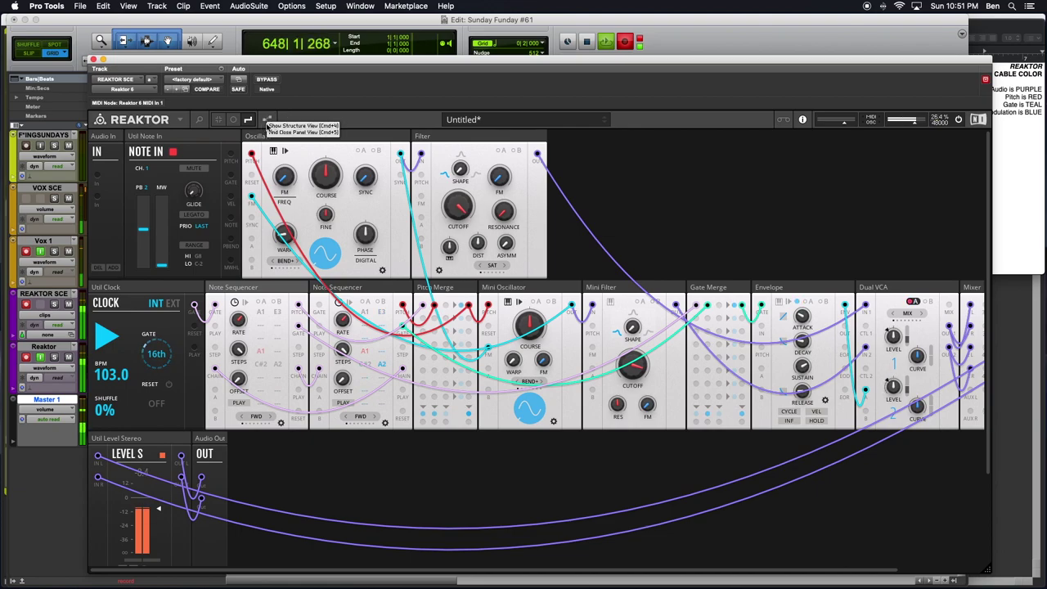
click(267, 120)
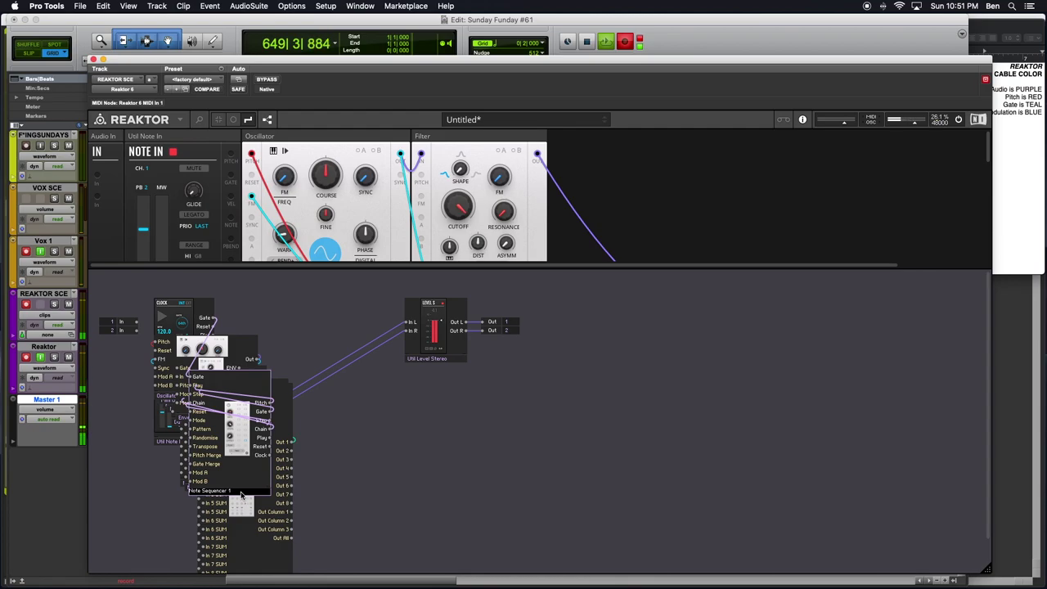
click(242, 494)
click(265, 120)
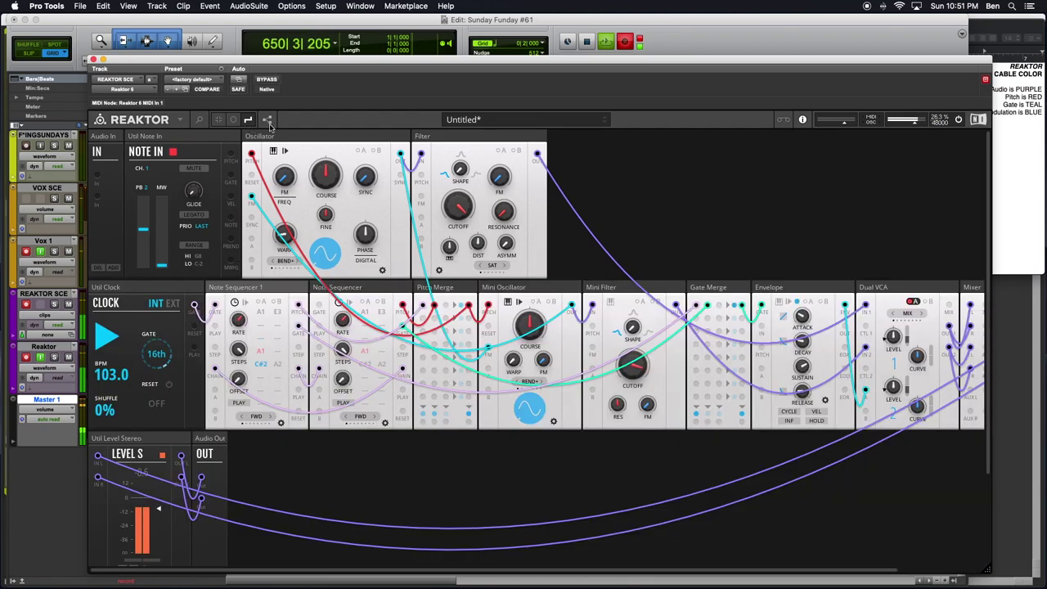
click(267, 120)
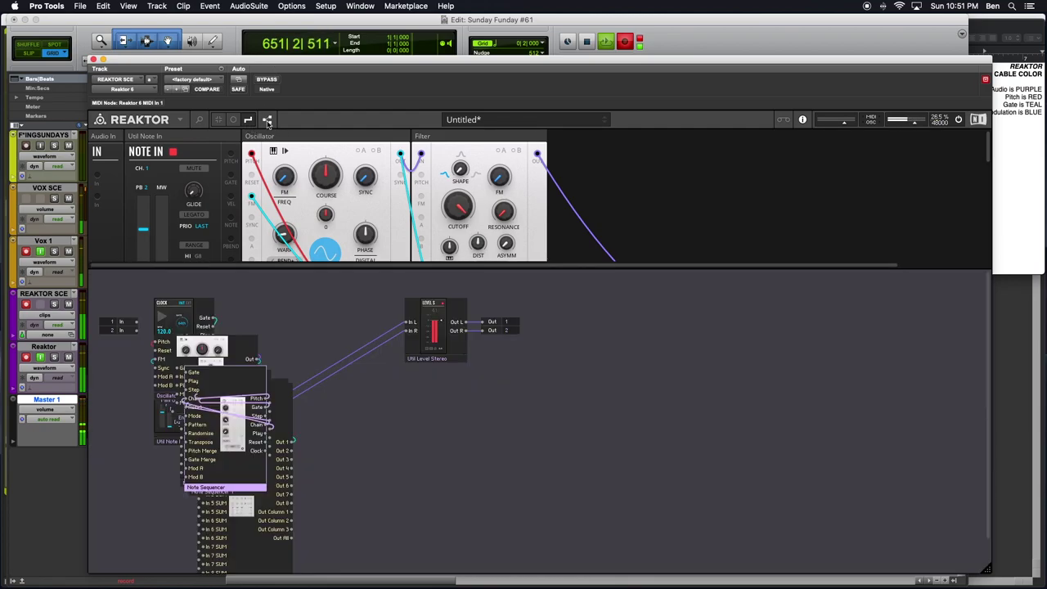
double_click(234, 488)
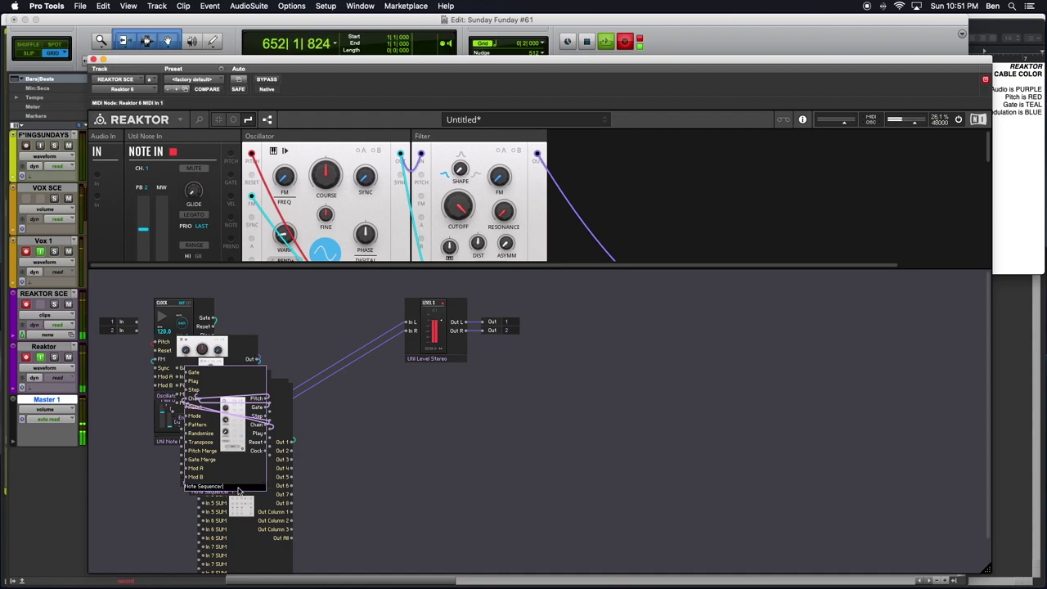
key(Return)
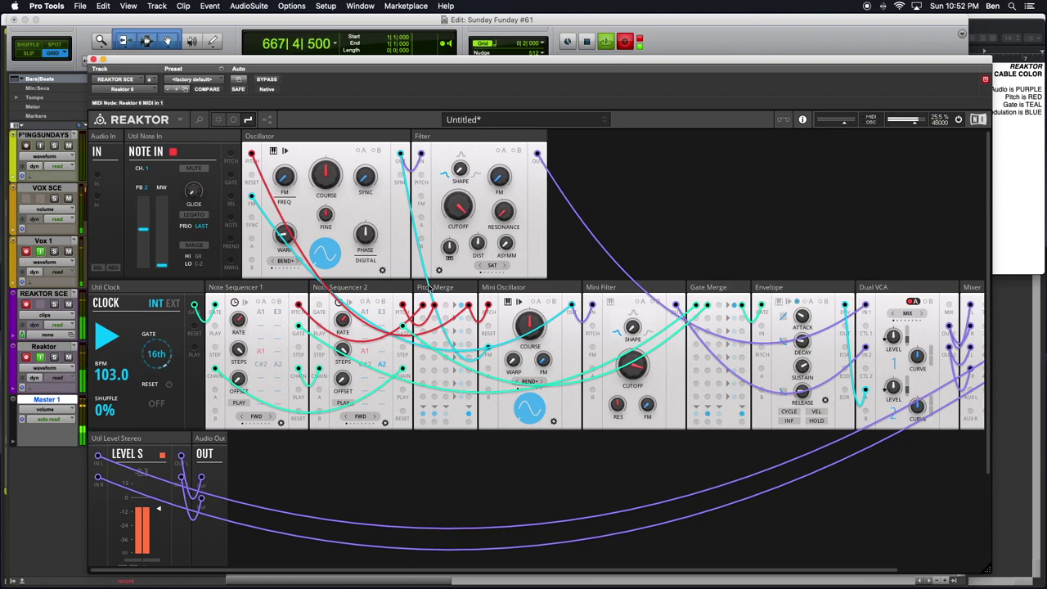
click(445, 288)
click(587, 255)
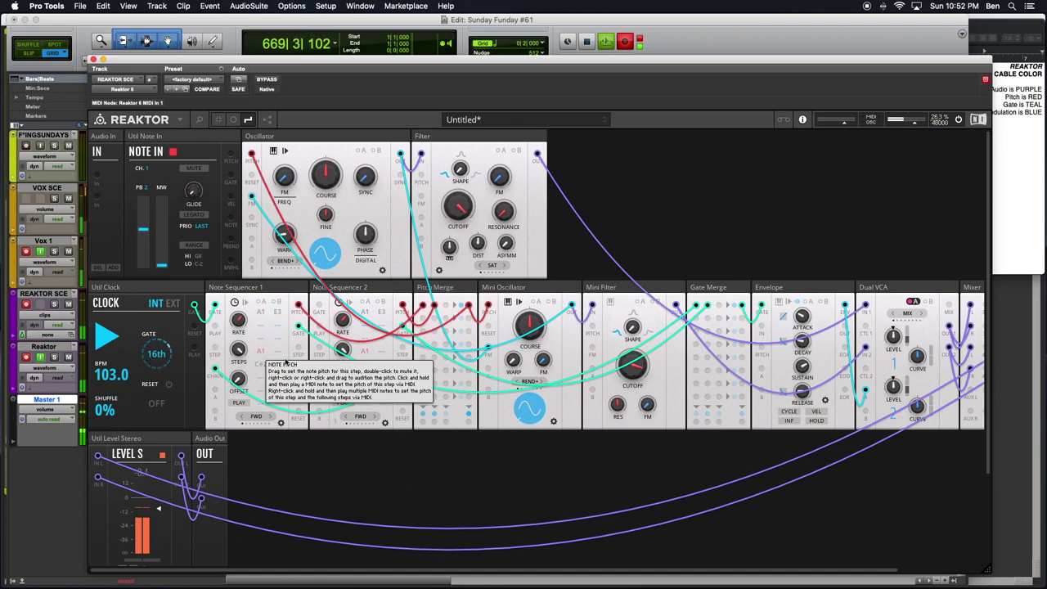
click(275, 290)
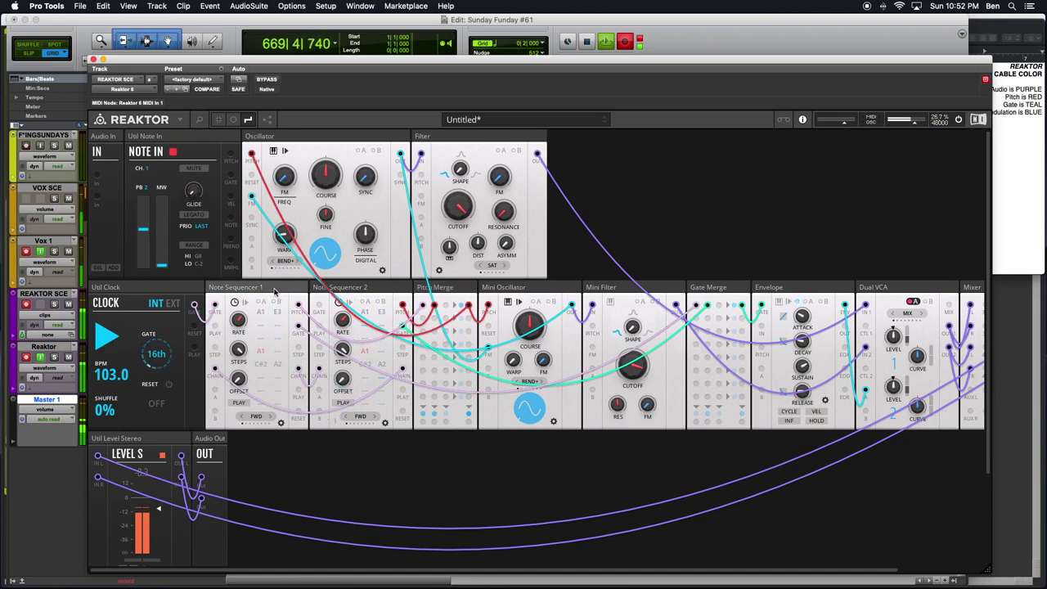
click(380, 287)
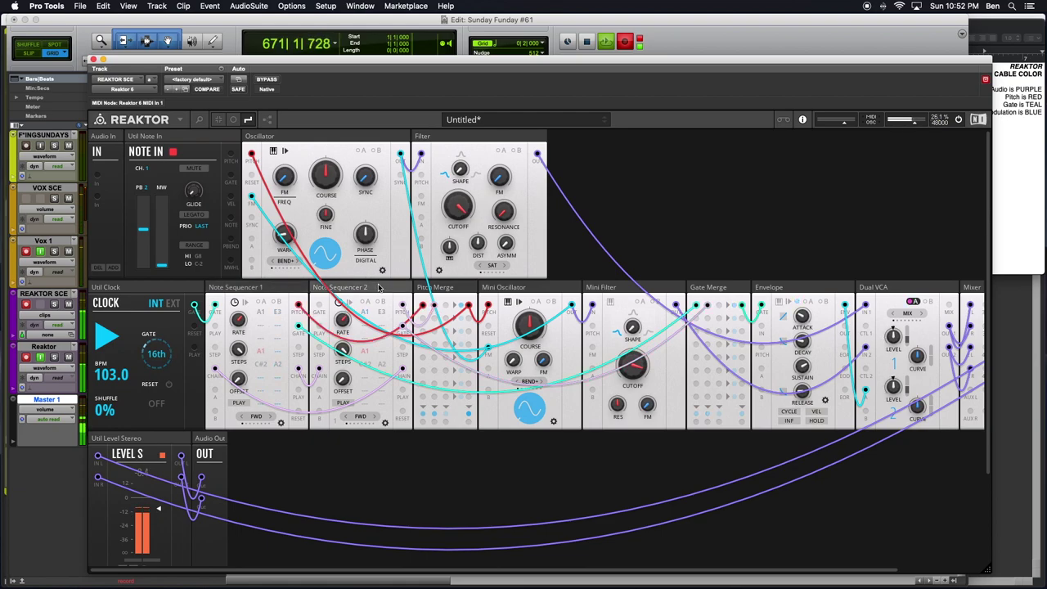
click(258, 280)
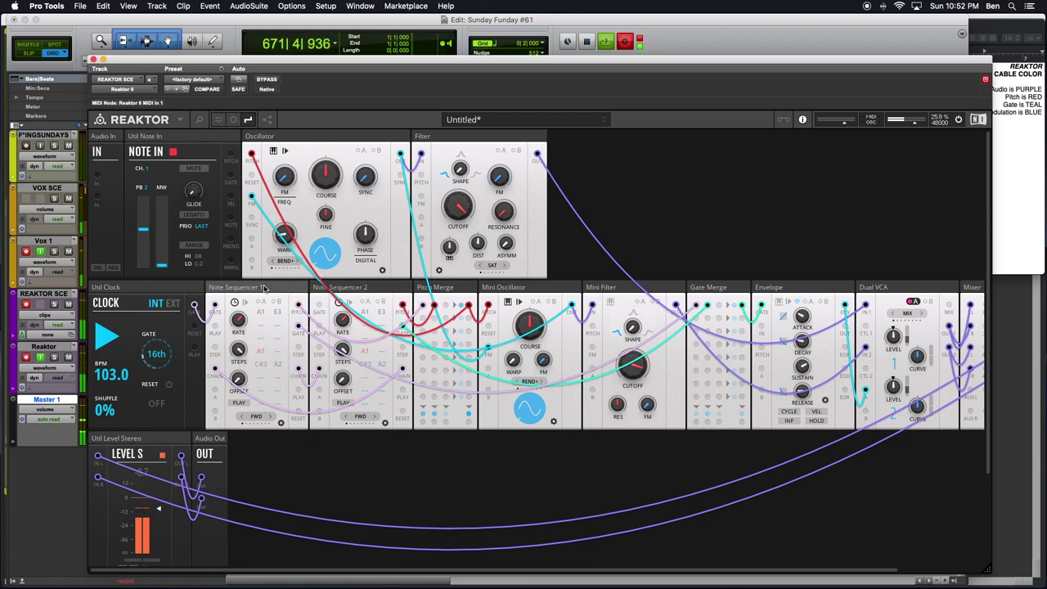
click(383, 296)
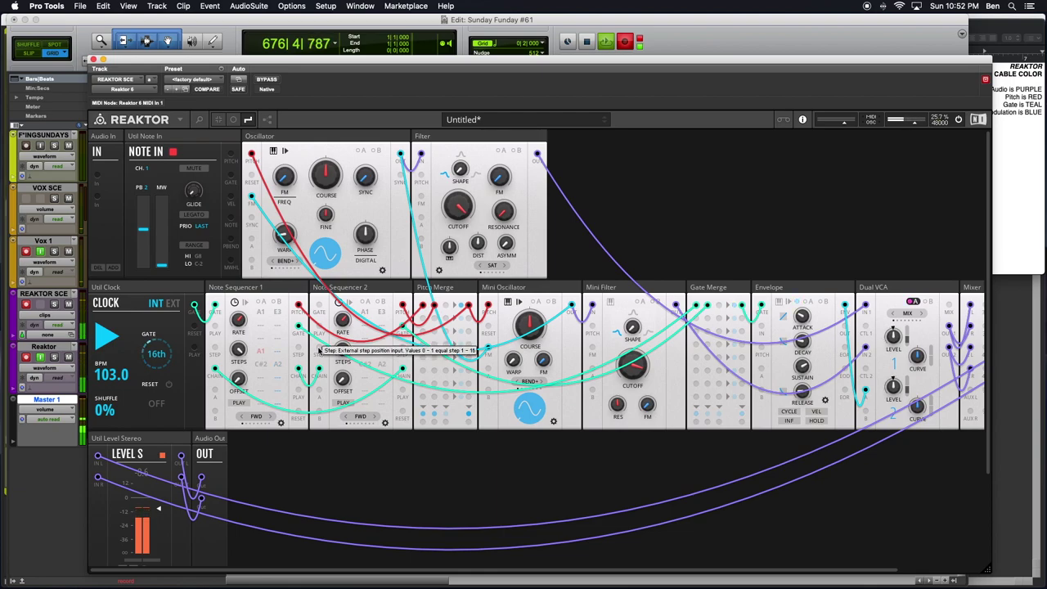
- Try red as the light guide colour in Note Sequencer 2's settings page and return to its note steps
click(384, 423)
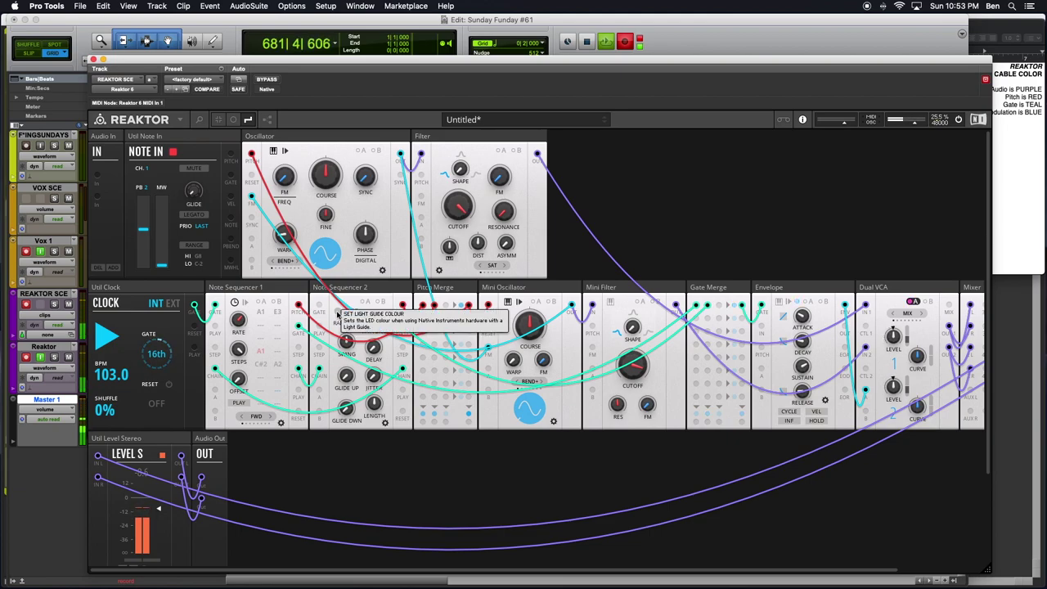
click(337, 314)
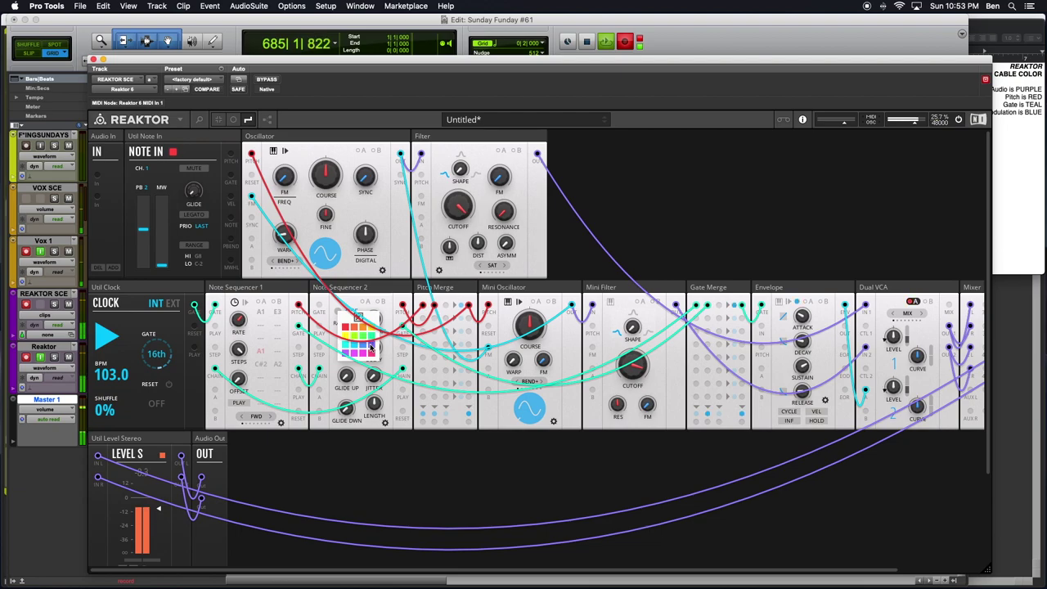
click(345, 327)
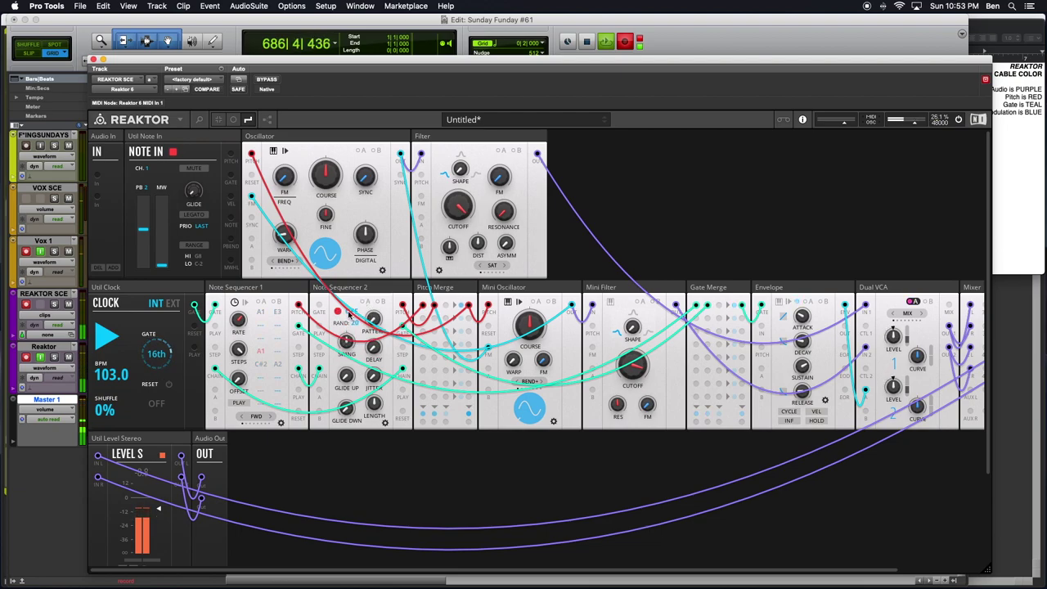
click(339, 314)
click(350, 320)
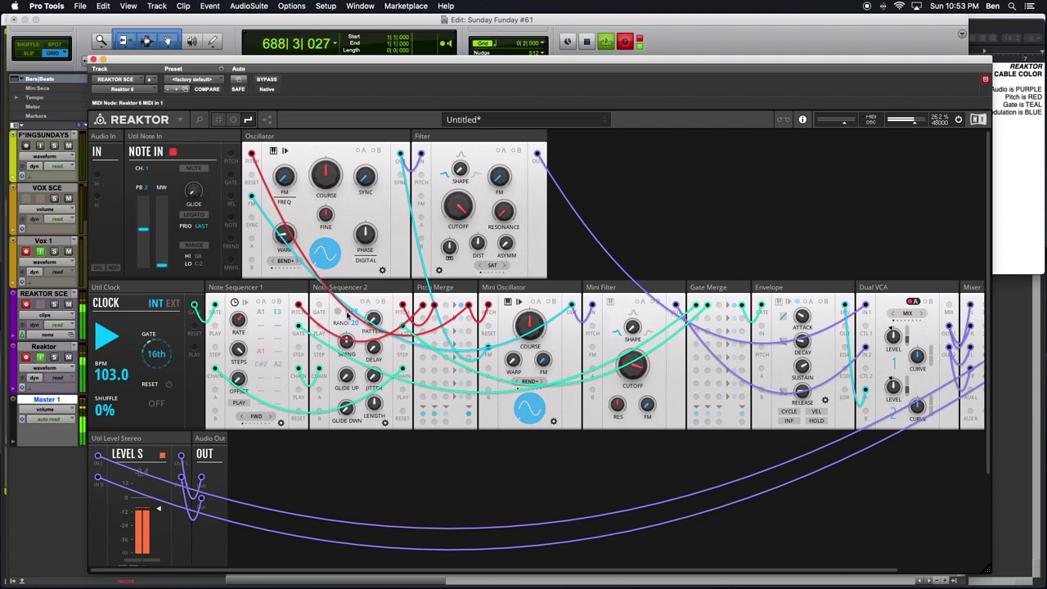
click(339, 313)
click(350, 332)
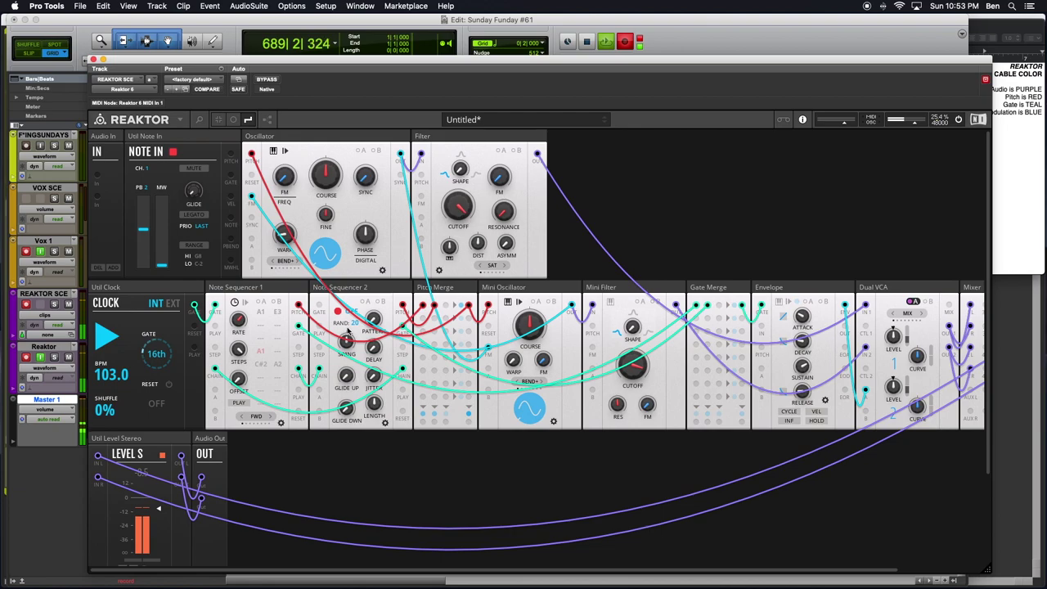
click(337, 313)
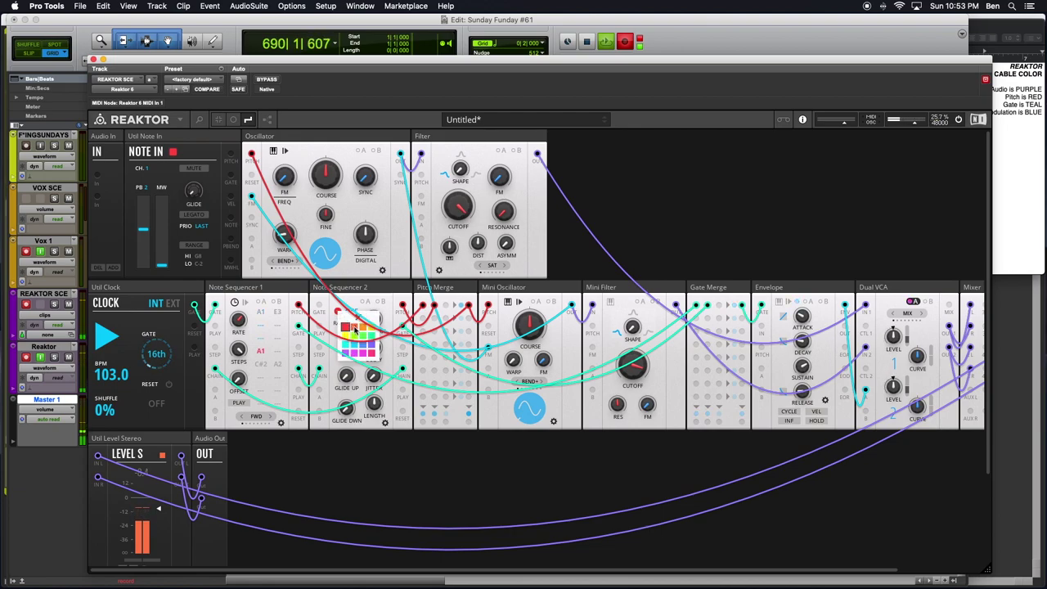
click(355, 317)
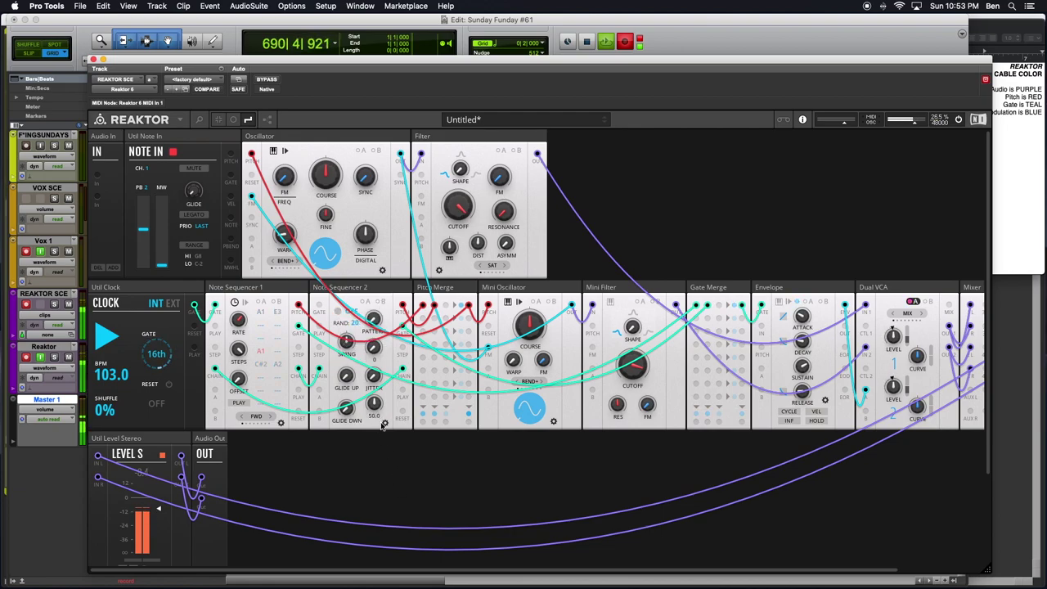
click(384, 423)
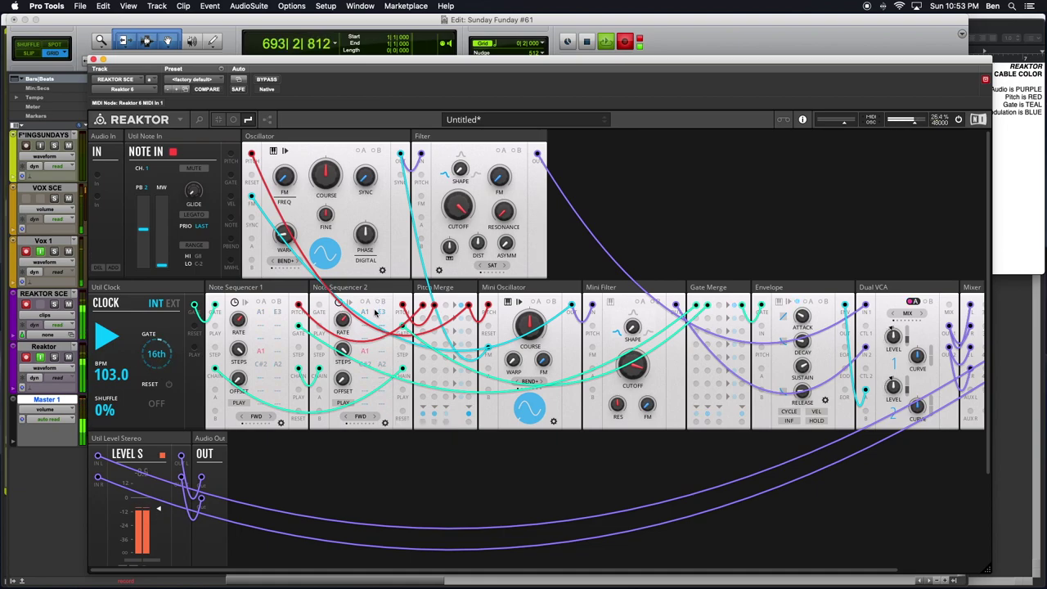
- Retune the note steps of Note Sequencer 2, setting the first row's notes to F2 and D3
mouse_move(367, 314)
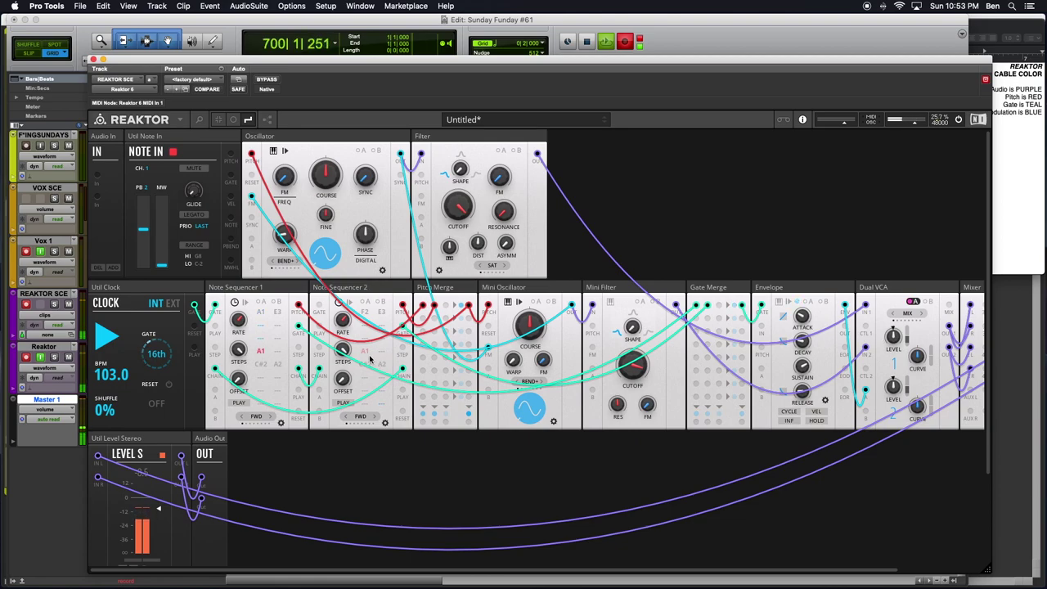
mouse_move(368, 365)
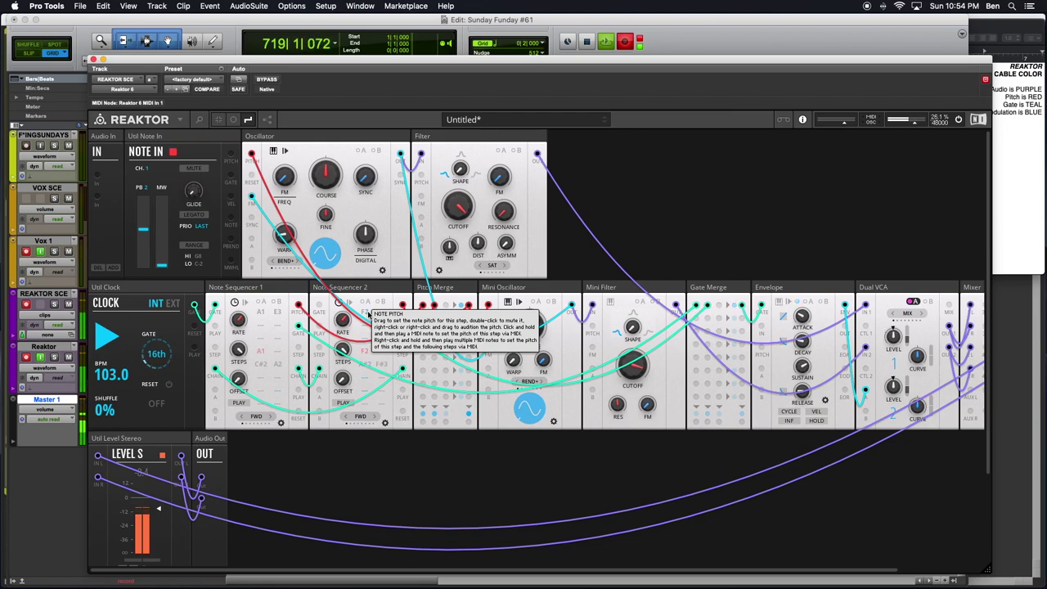
drag(368, 316, 376, 350)
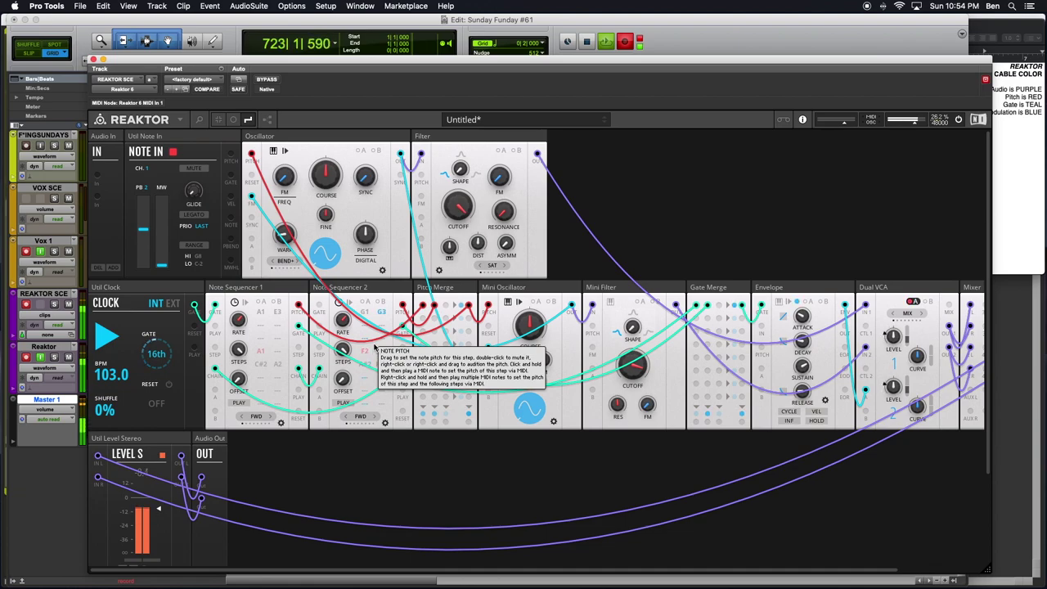
drag(376, 351, 378, 304)
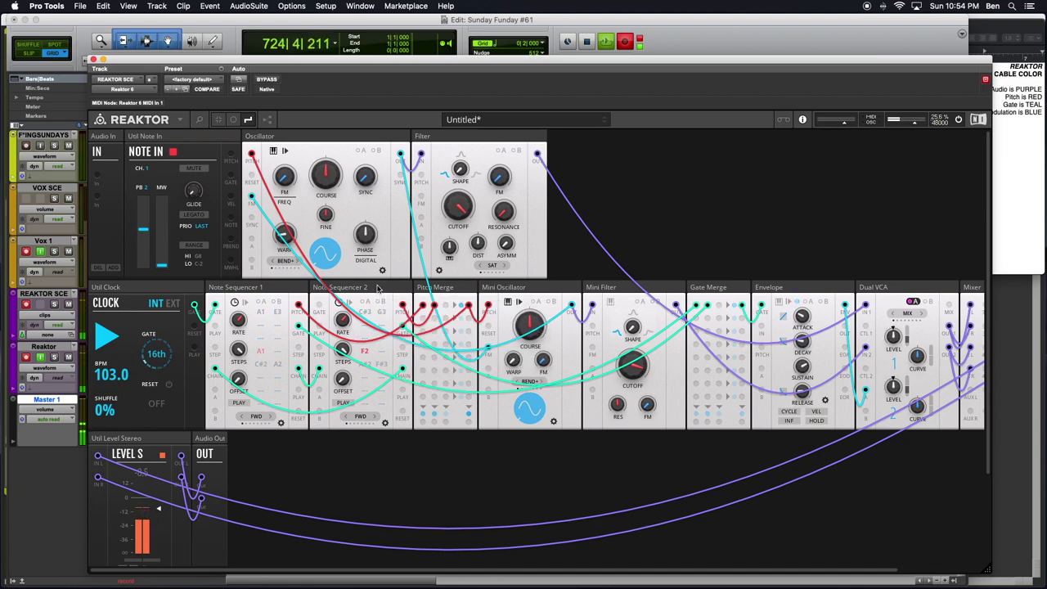
mouse_move(378, 284)
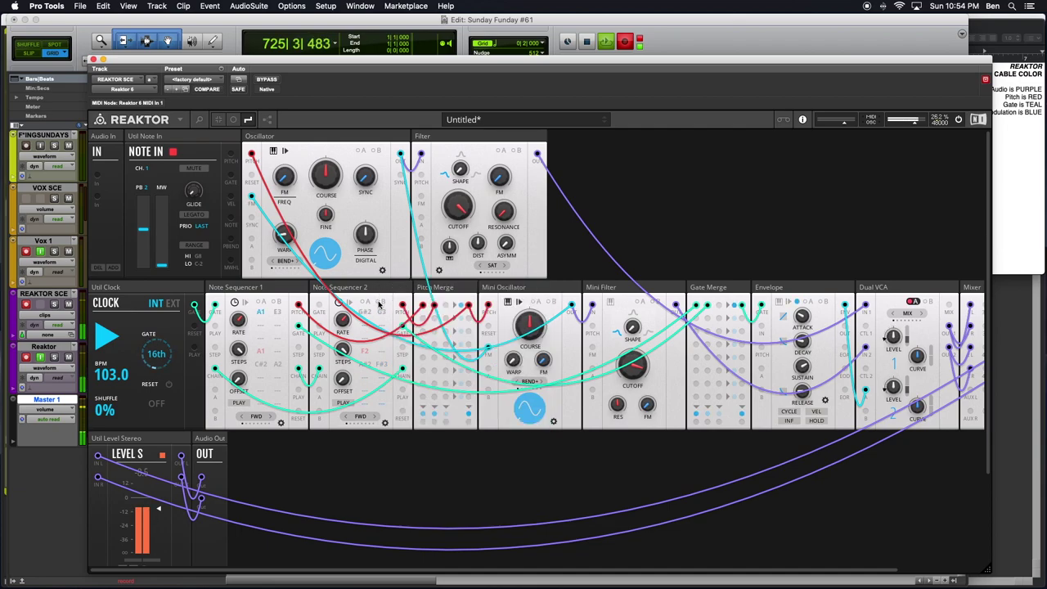
mouse_move(379, 311)
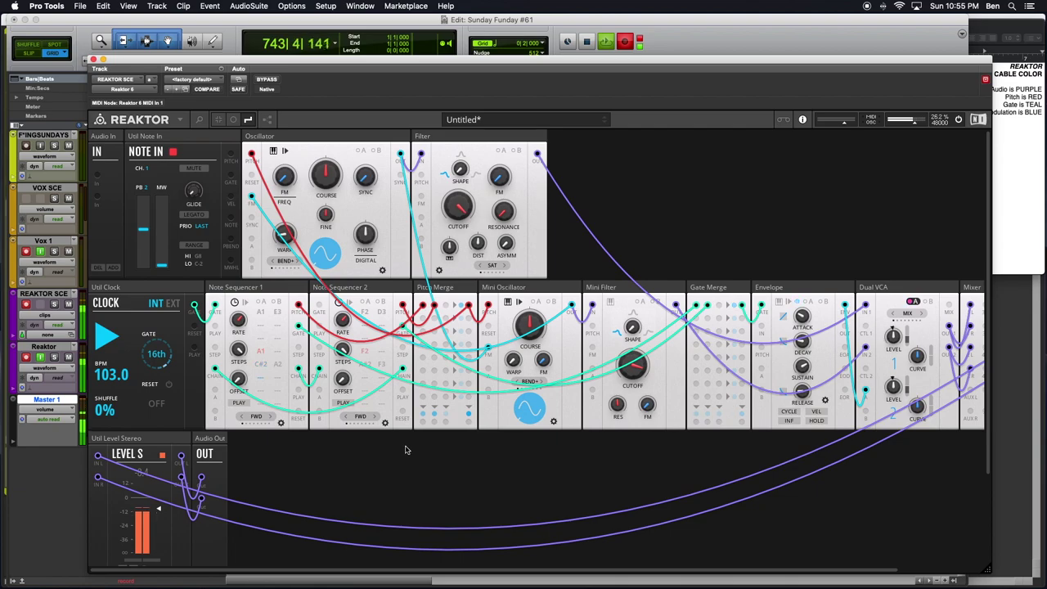
scroll(408, 350, right, 3)
scroll(578, 350, left, 3)
scroll(578, 349, right, 4)
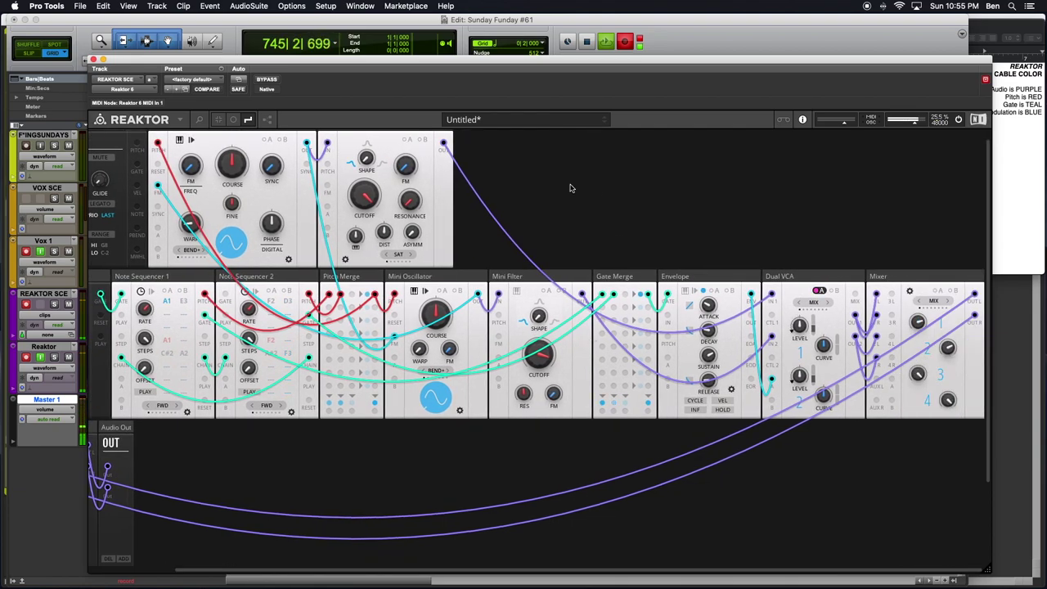
scroll(573, 188, left, 3)
scroll(583, 265, up, 1)
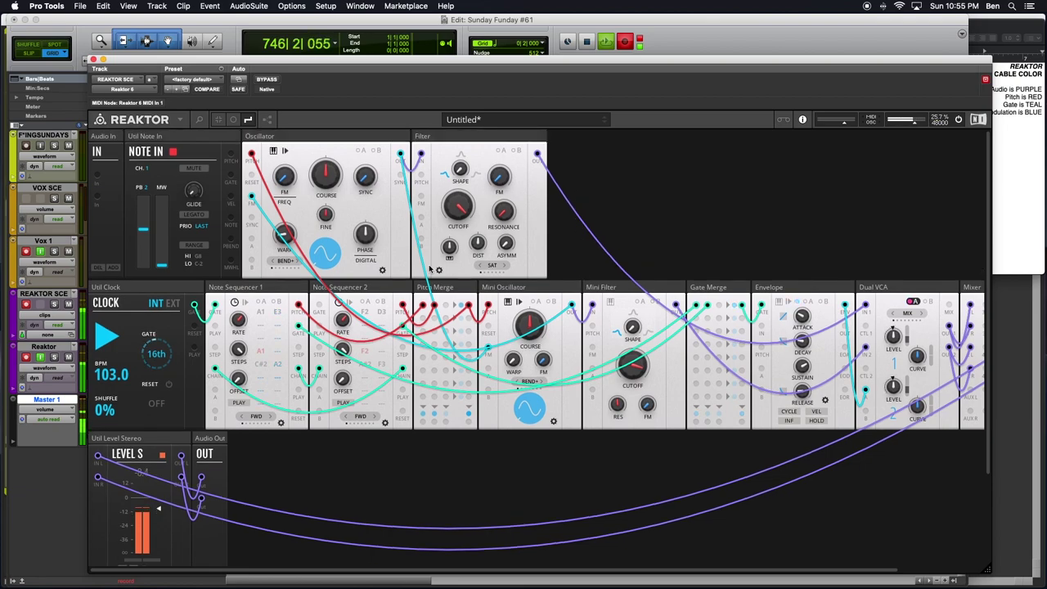
click(182, 120)
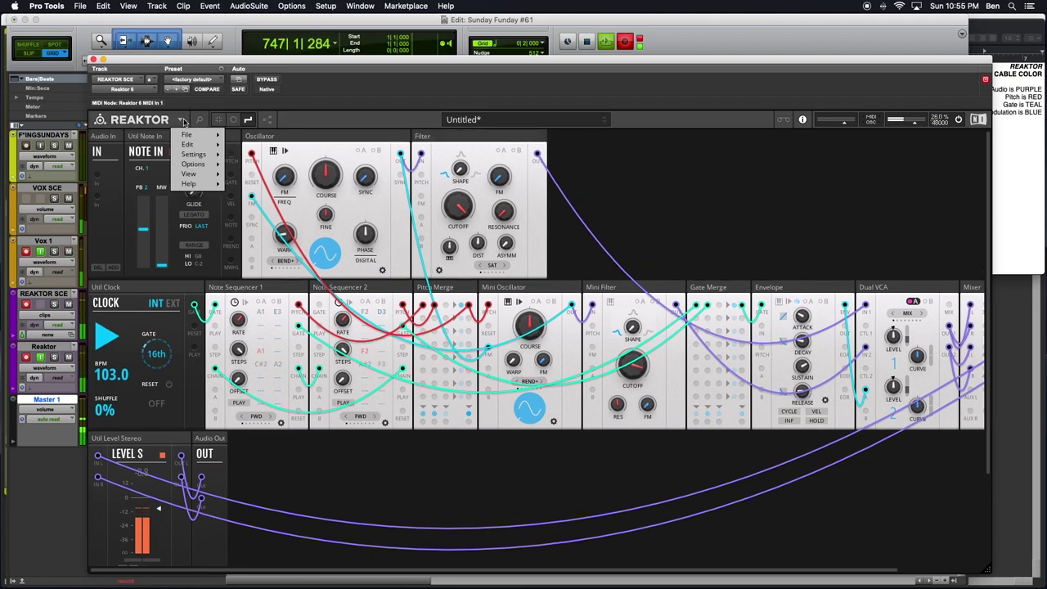
mouse_move(188, 135)
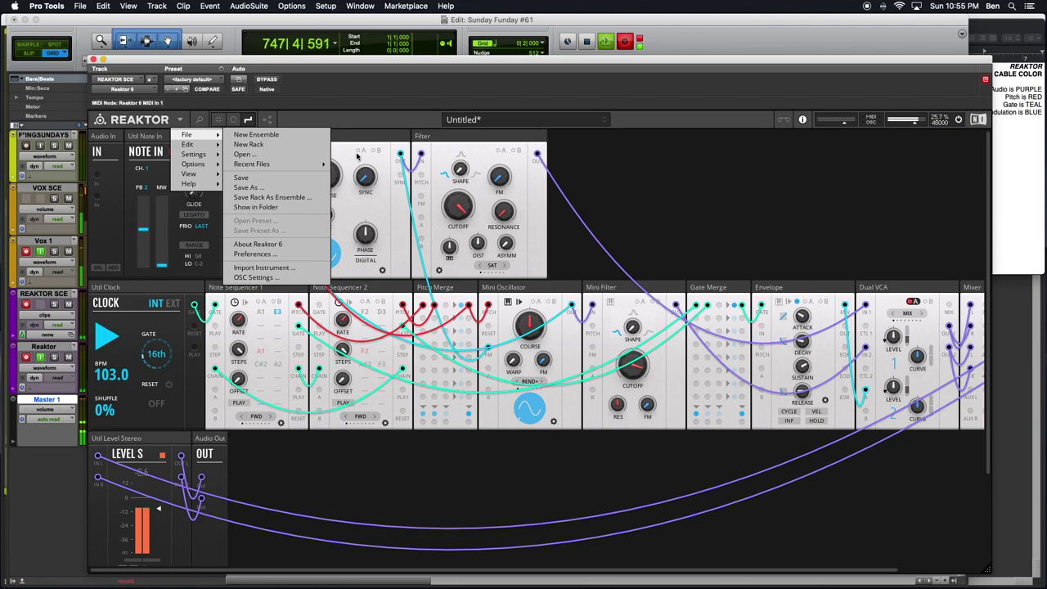
click(661, 190)
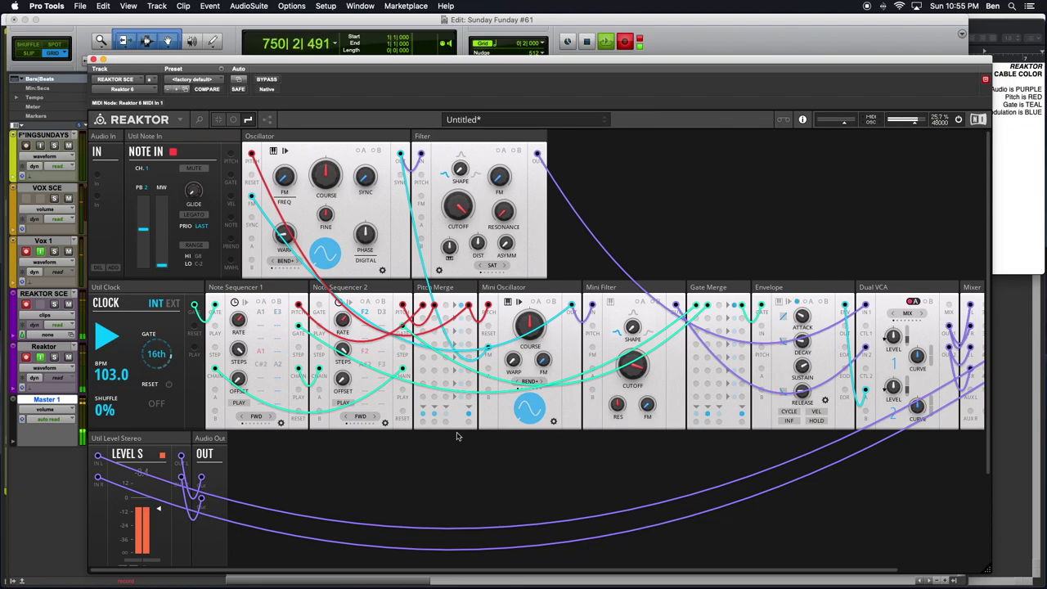
- Add the Toy Box Free Pack EFX-Bit Shifter (Stereo) block to the rack
scroll(509, 456, right, 2)
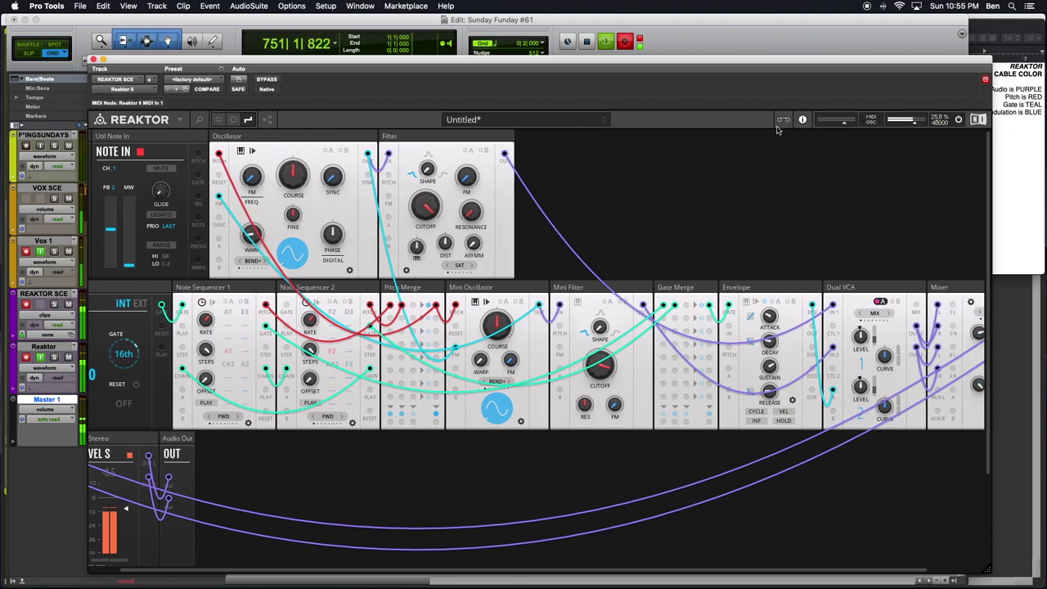
double_click(692, 210)
text(Free)
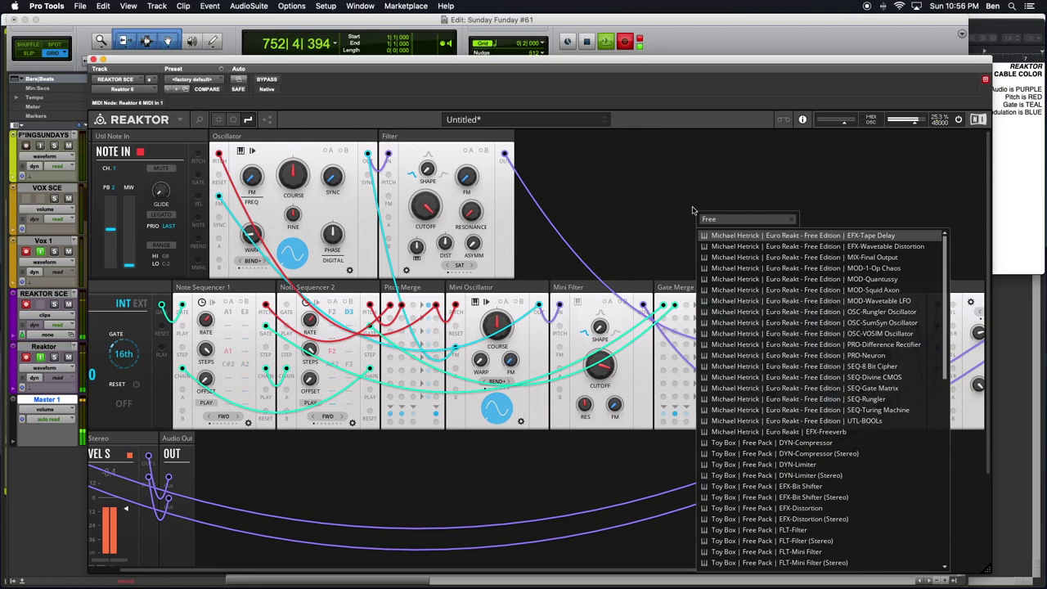
text( Pack)
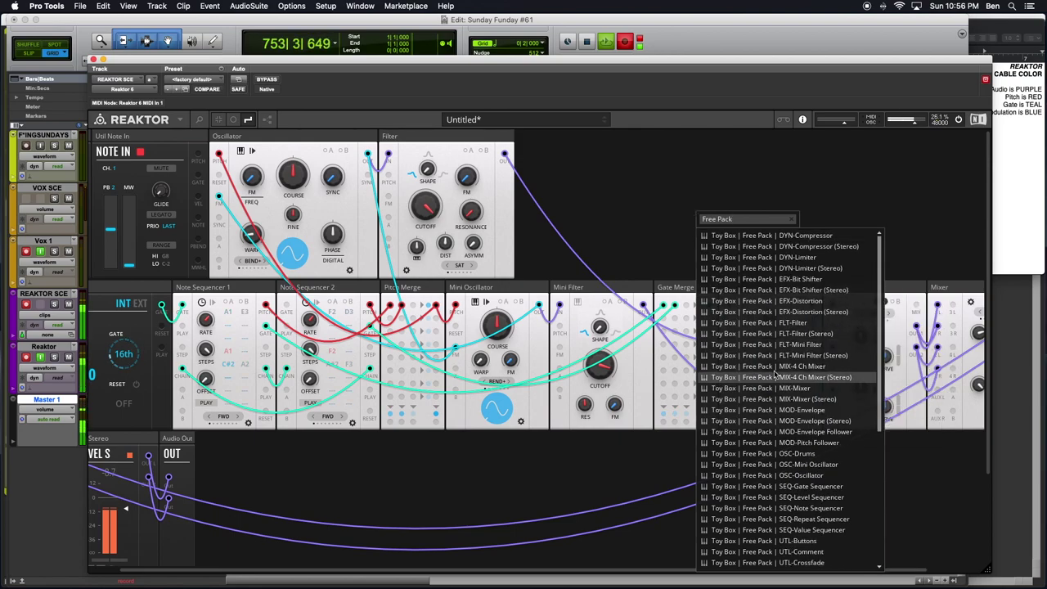
scroll(775, 374, down, 3)
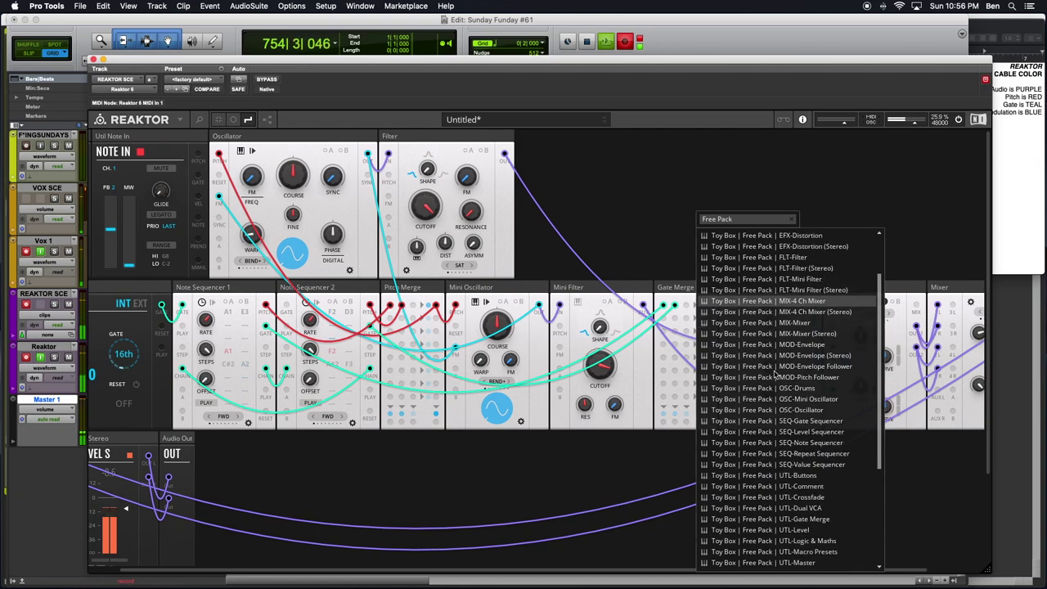
scroll(775, 374, down, 1)
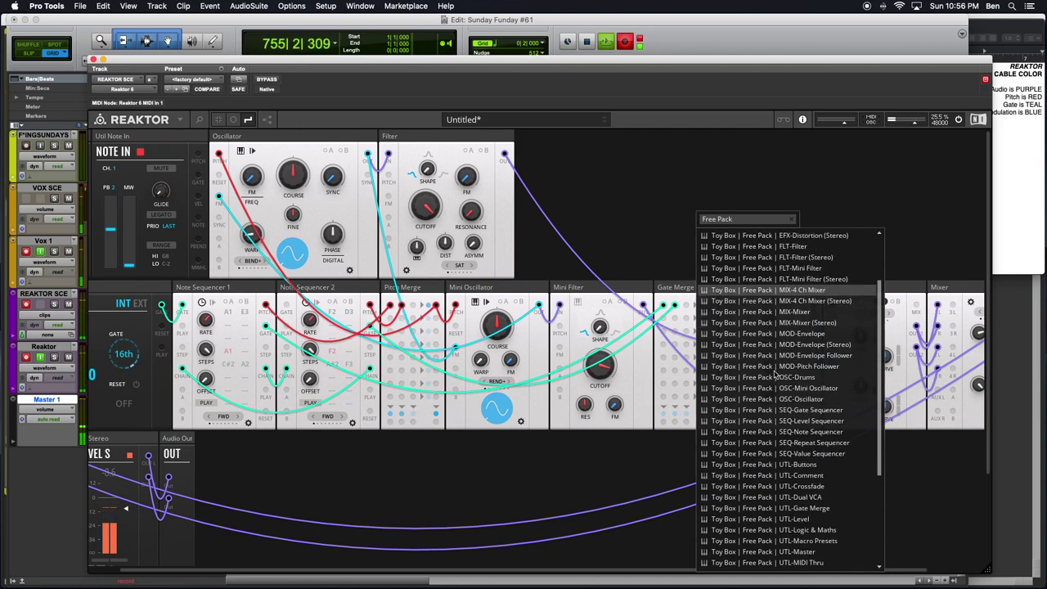
scroll(785, 336, up, 3)
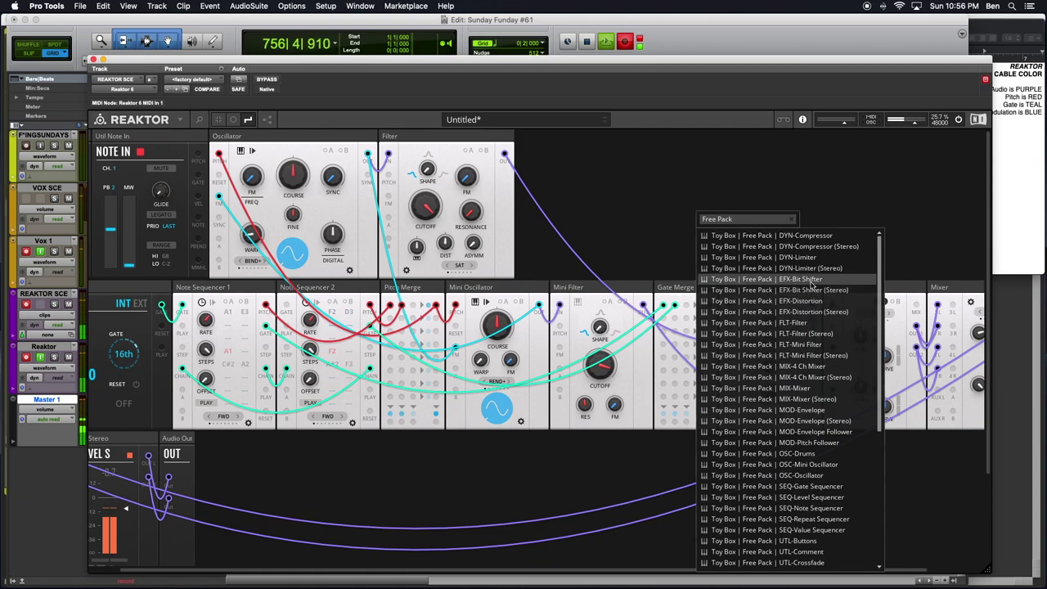
click(813, 292)
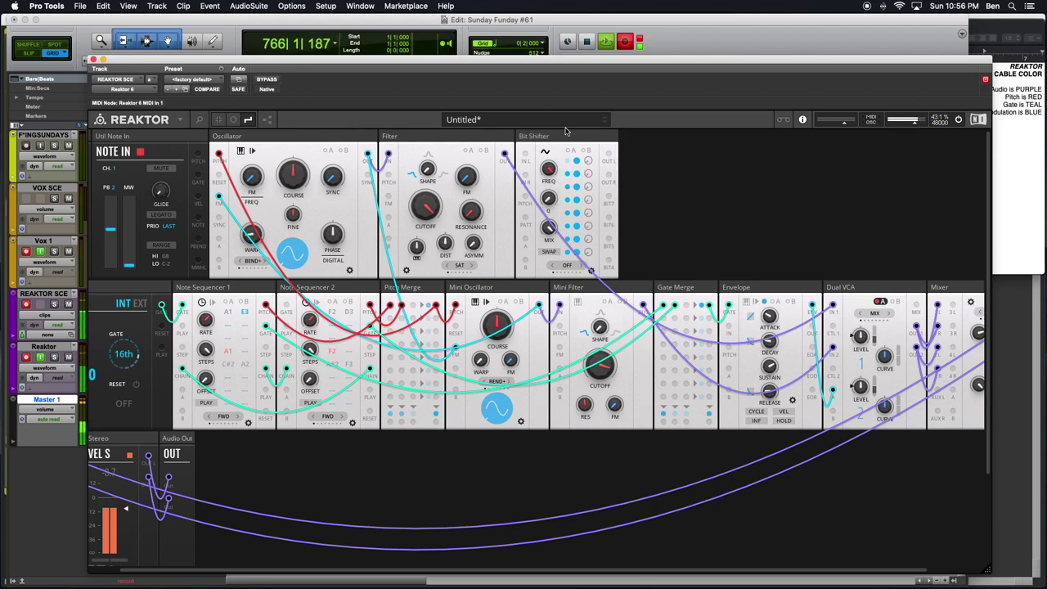
- Move the Bit Shifter block to the bottom row, directly after Audio Out
drag(569, 140, 284, 460)
scroll(334, 458, right, 3)
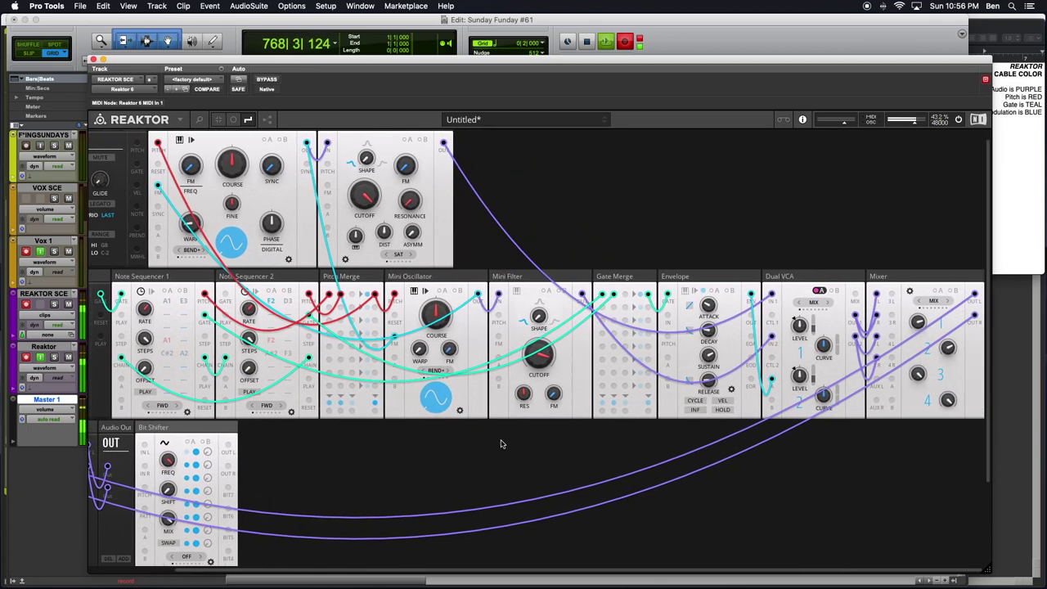
scroll(533, 439, left, 3)
scroll(532, 439, left, 3)
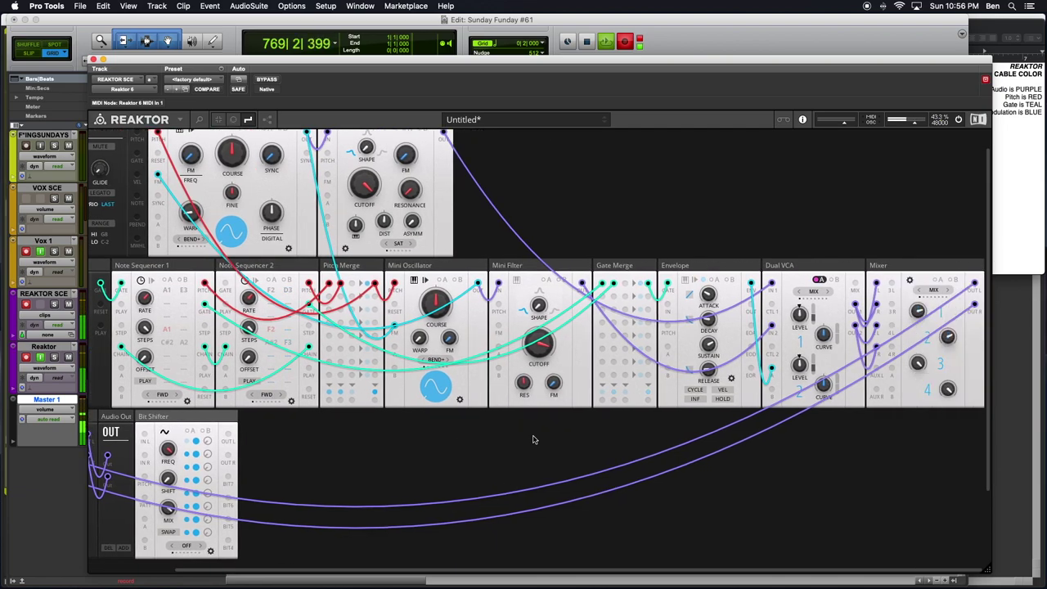
scroll(368, 419, right, 4)
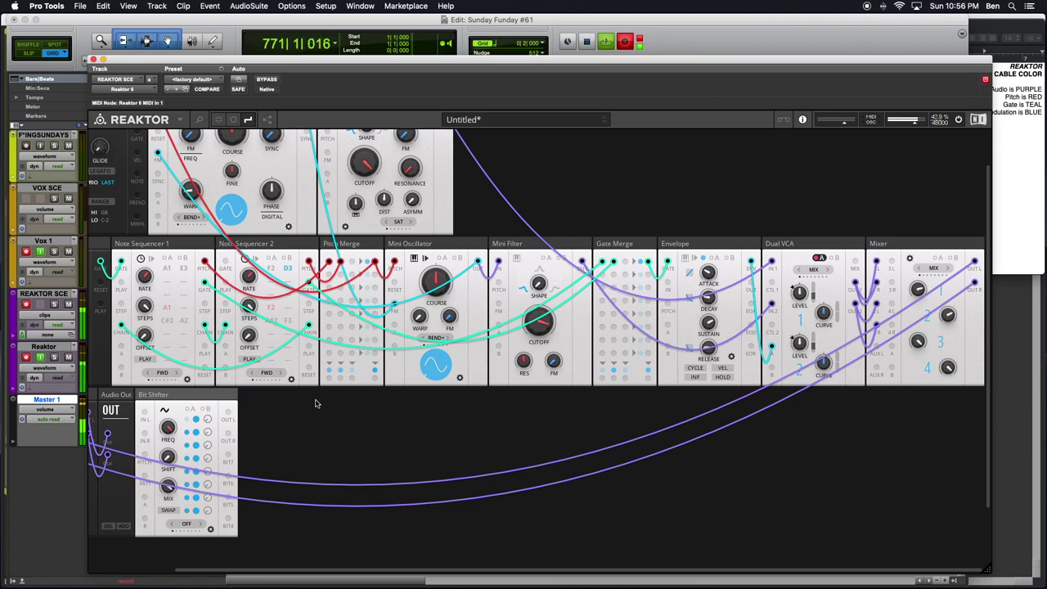
scroll(479, 393, left, 4)
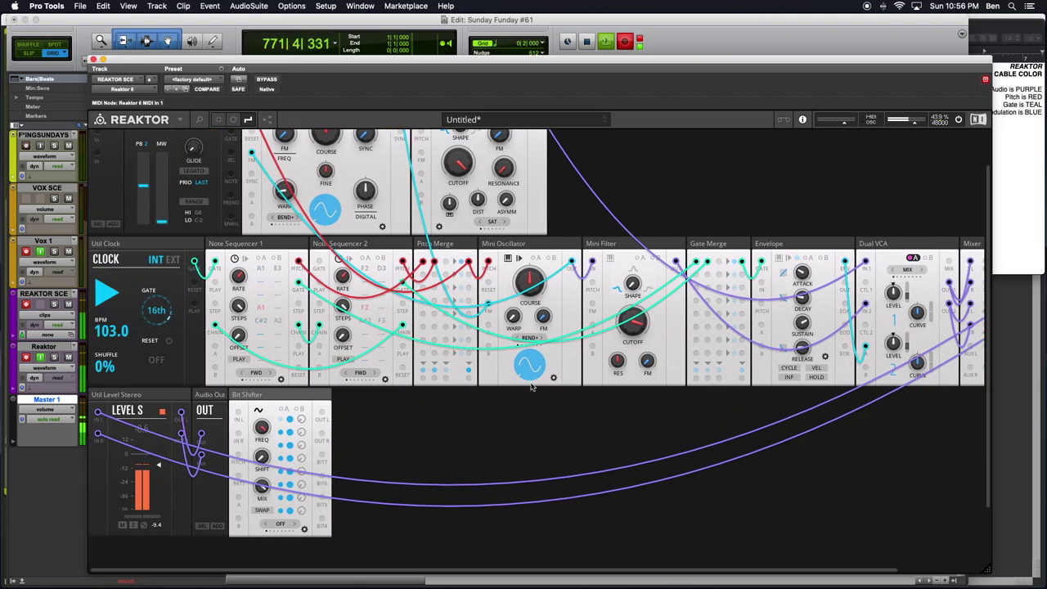
- Move Dual VCA and Mixer to the bottom row and order it Dual VCA, Mixer, Bit Shifter, Level Stereo, Audio Out
scroll(851, 237, right, 4)
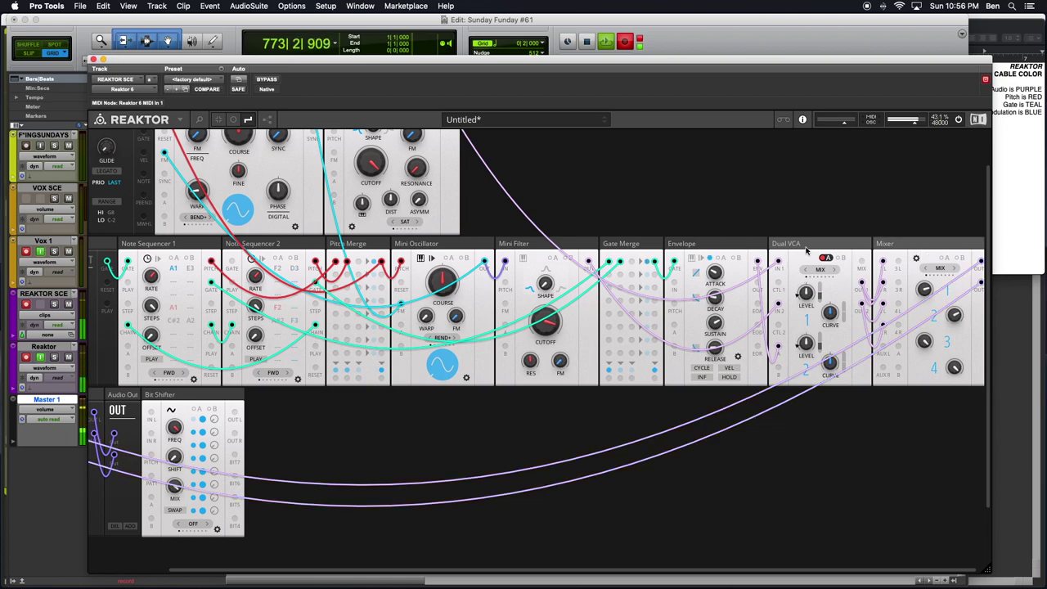
drag(798, 245, 90, 411)
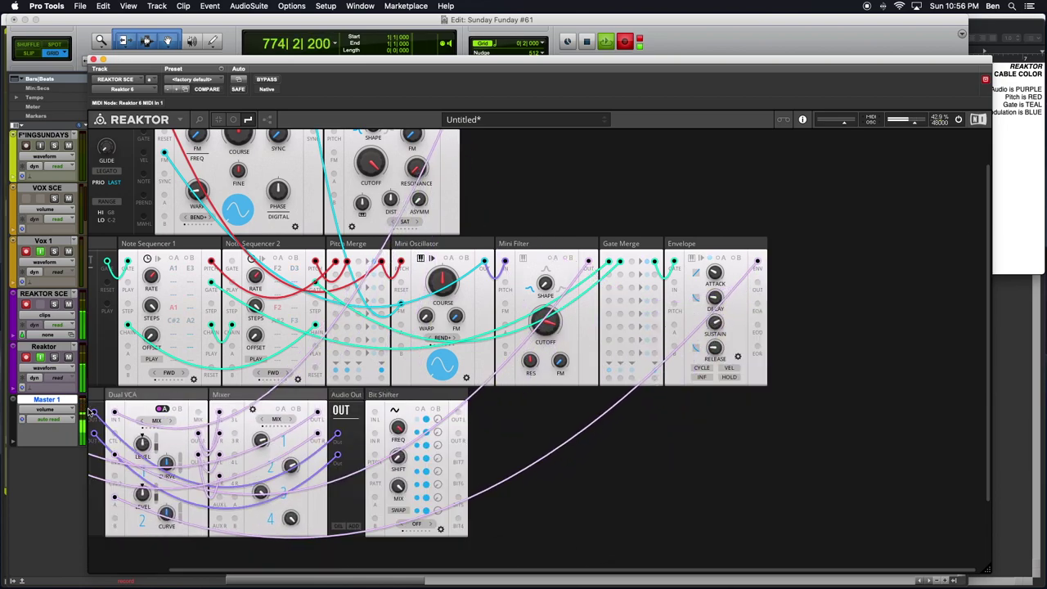
scroll(372, 426, left, 3)
drag(433, 399, 197, 401)
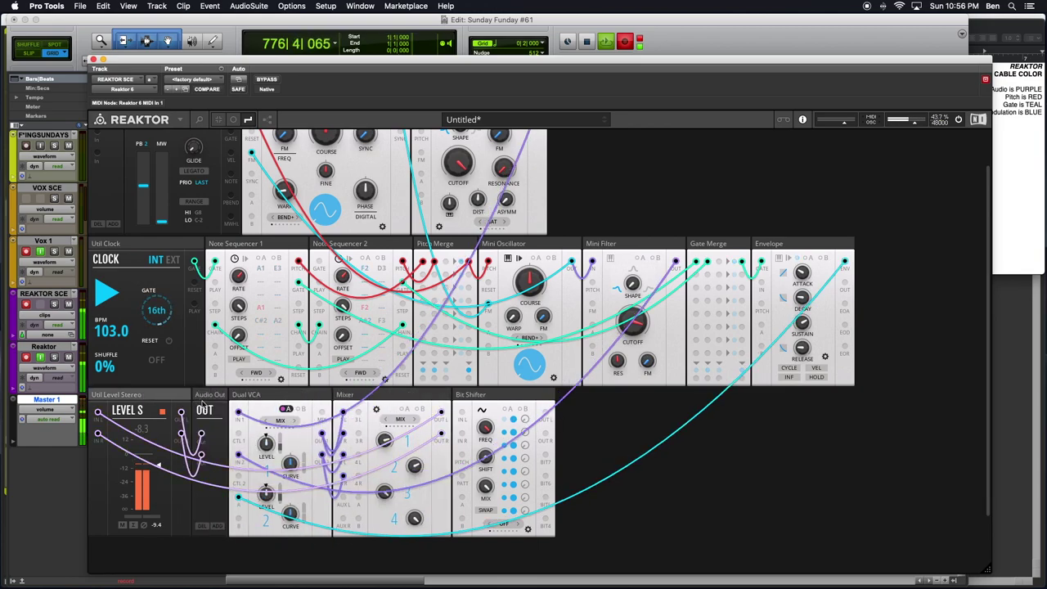
drag(149, 398, 365, 396)
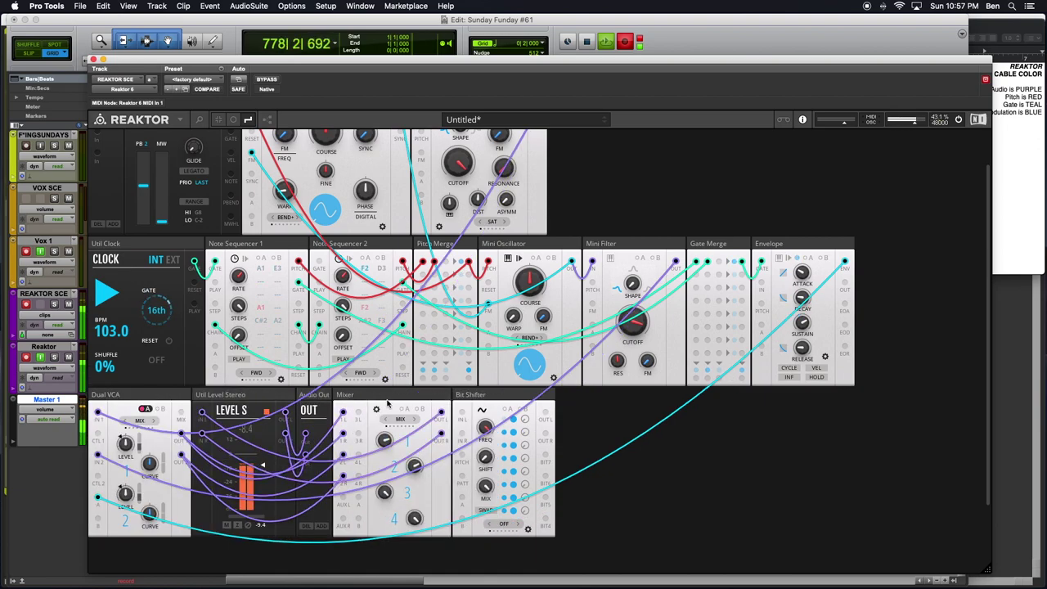
drag(422, 398, 279, 398)
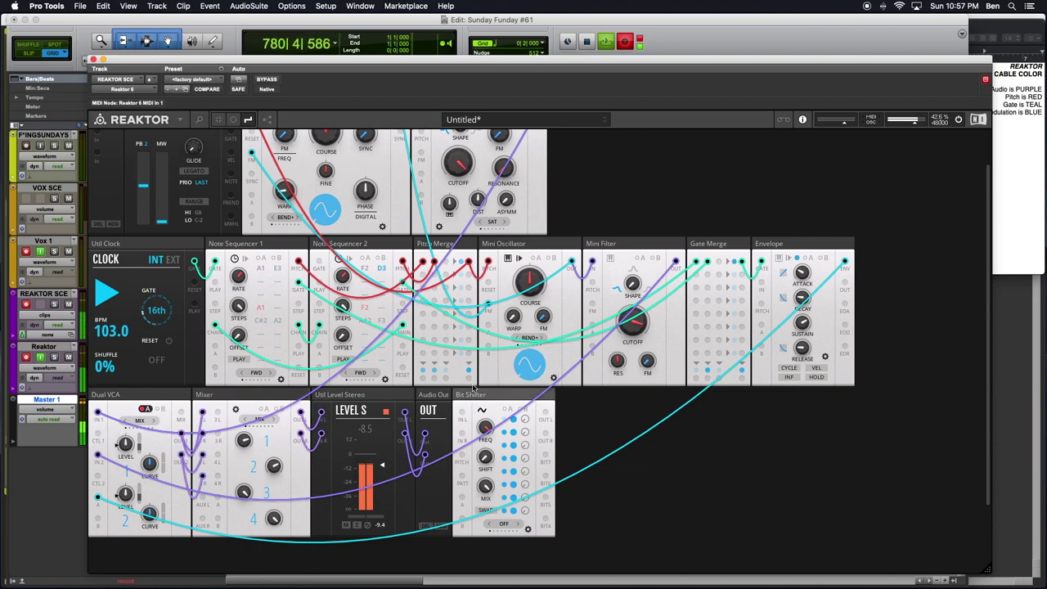
drag(490, 387, 344, 394)
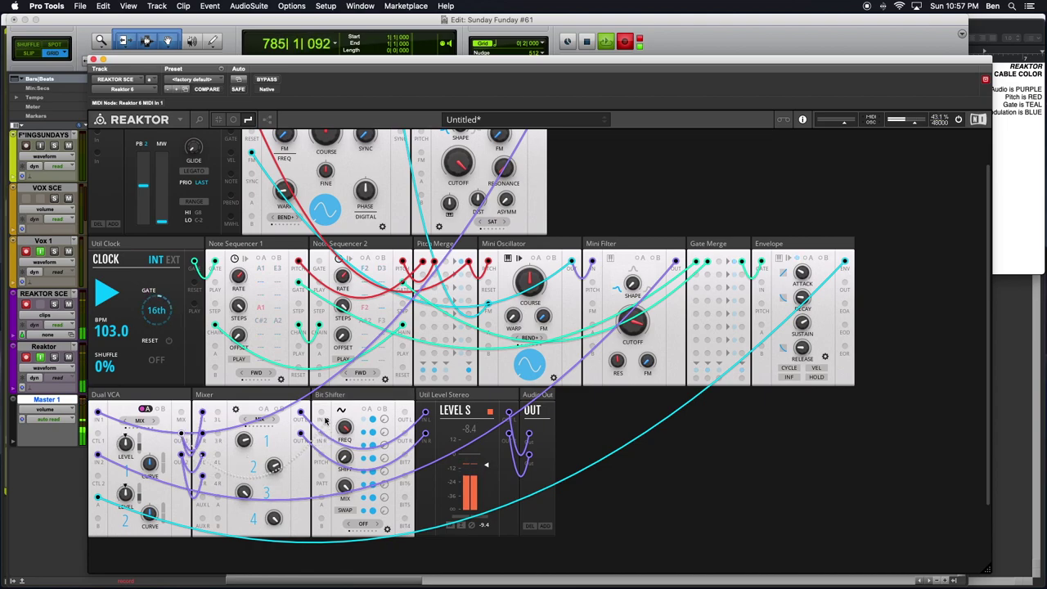
- Patch the Dual VCA's first output to the Bit Shifter's left input with a purple cable
mouse_move(183, 437)
mouse_down()
mouse_move(194, 457)
mouse_move(179, 441)
mouse_up()
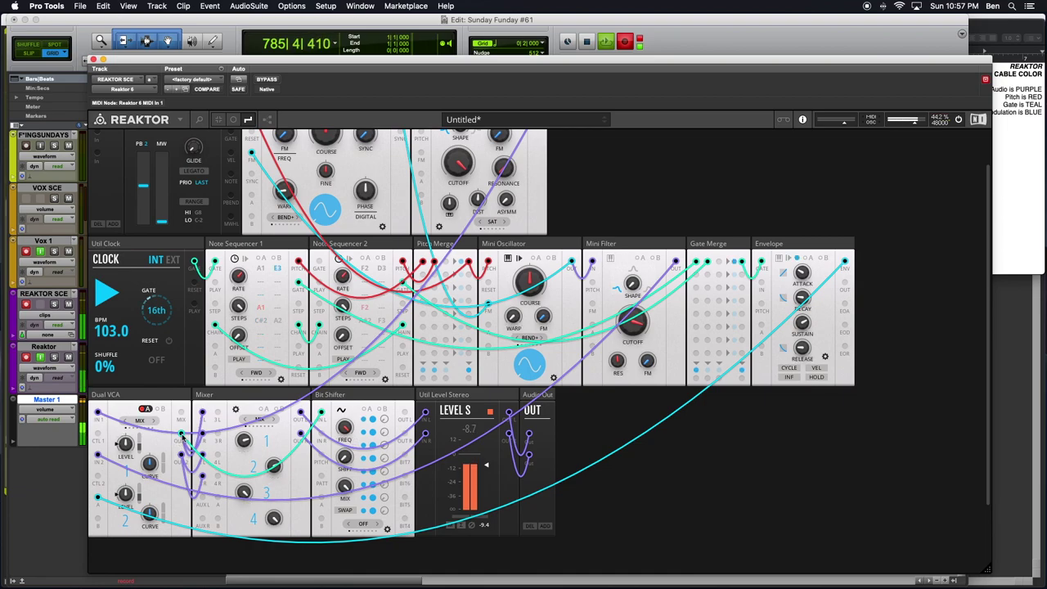
right_click(292, 458)
mouse_move(321, 454)
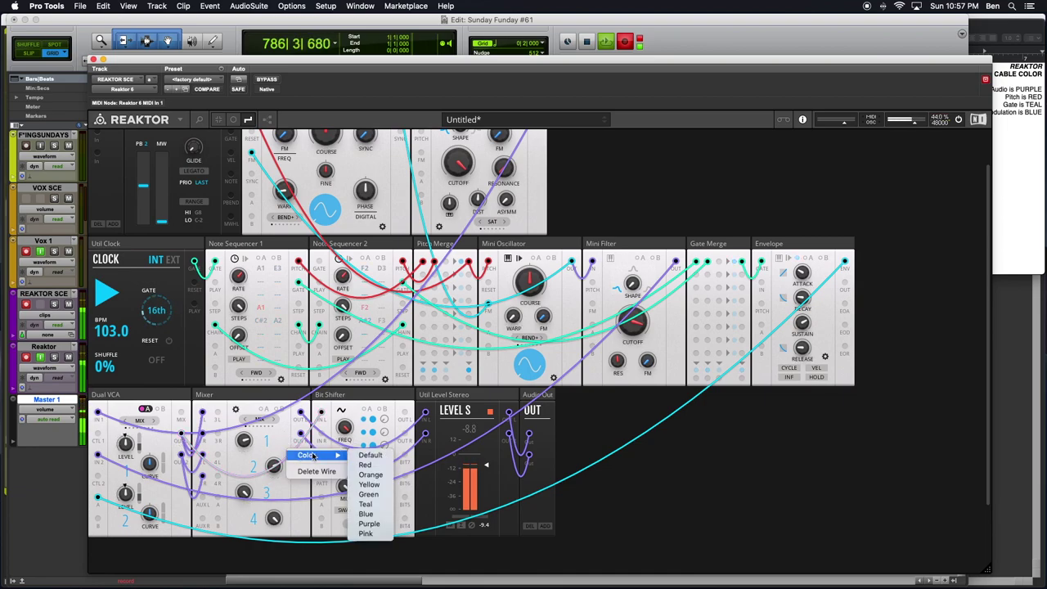
click(369, 524)
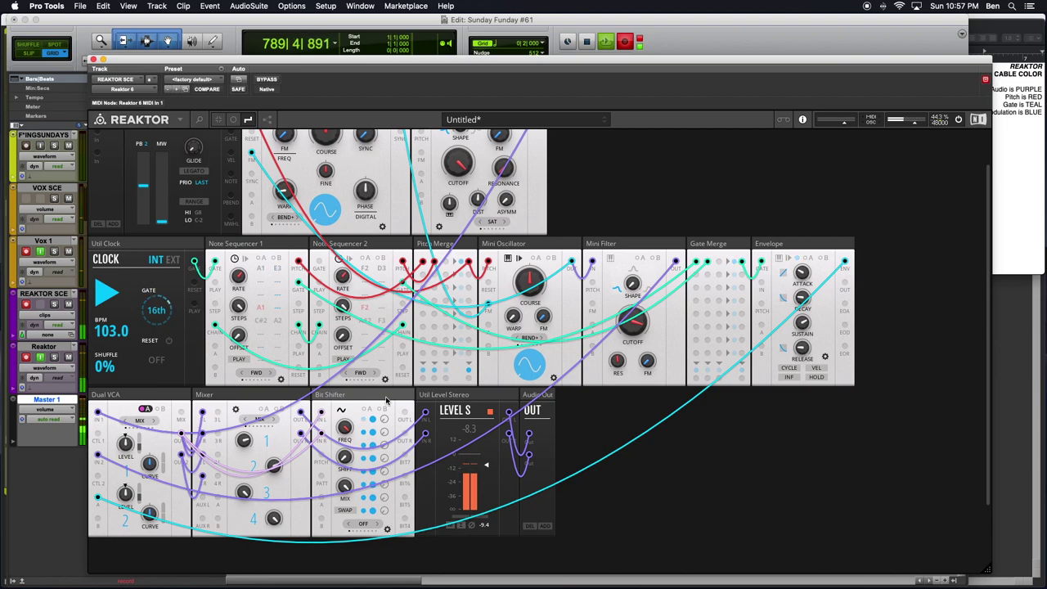
- Add the Free Pack EFX-Distortion (Stereo) block and place it between Bit Shifter and Level Stereo
double_click(724, 473)
text(F)
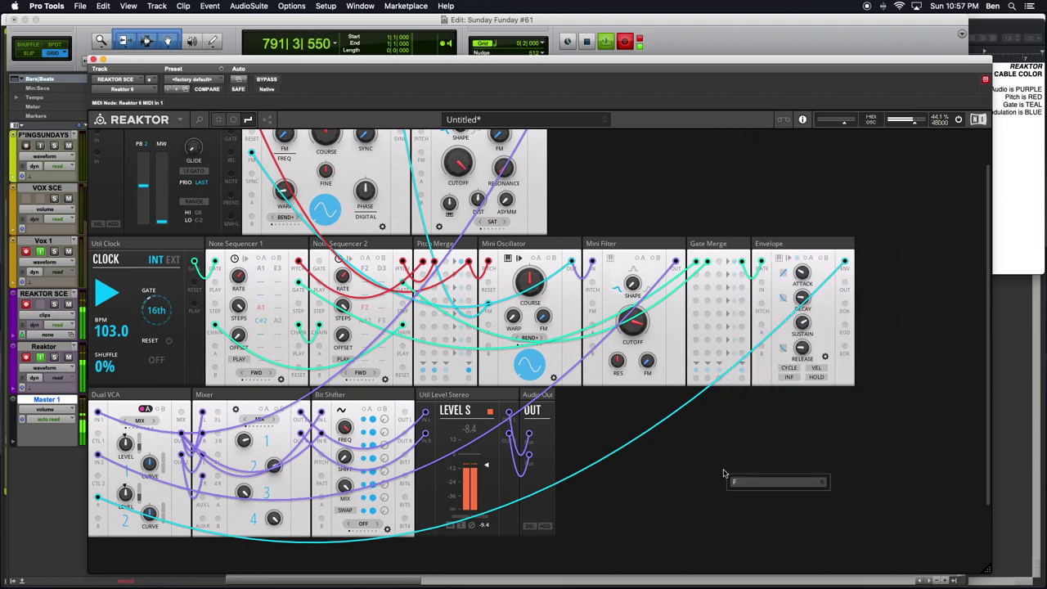
text(ree Pack Dis)
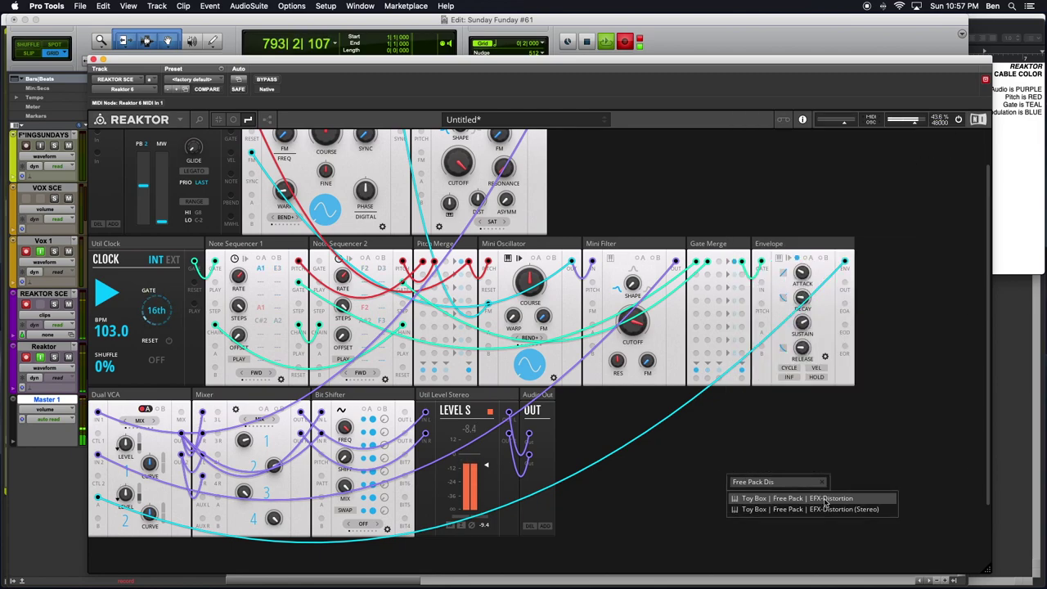
click(798, 512)
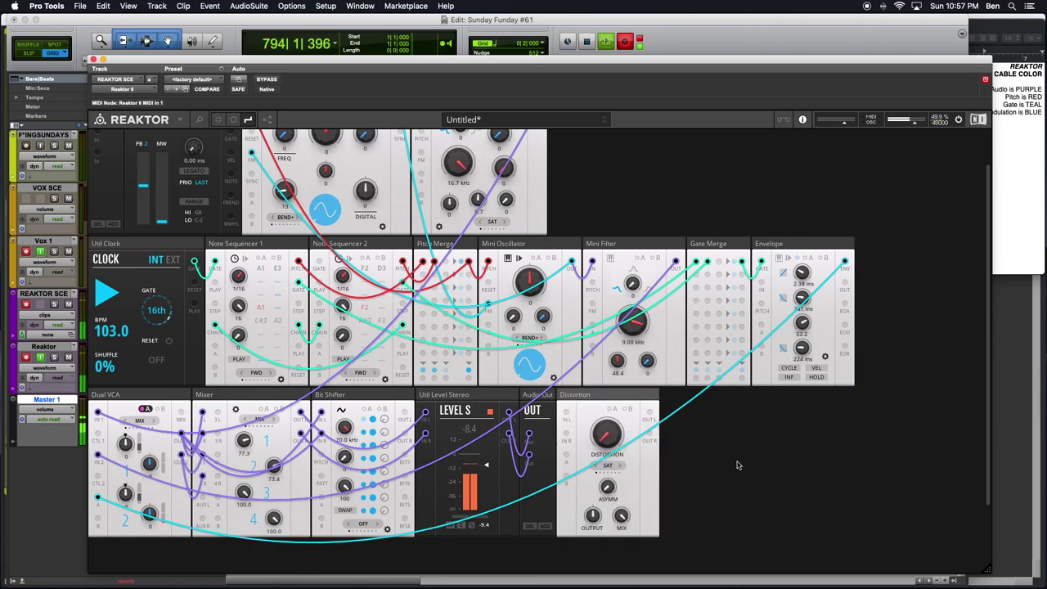
drag(602, 401, 419, 417)
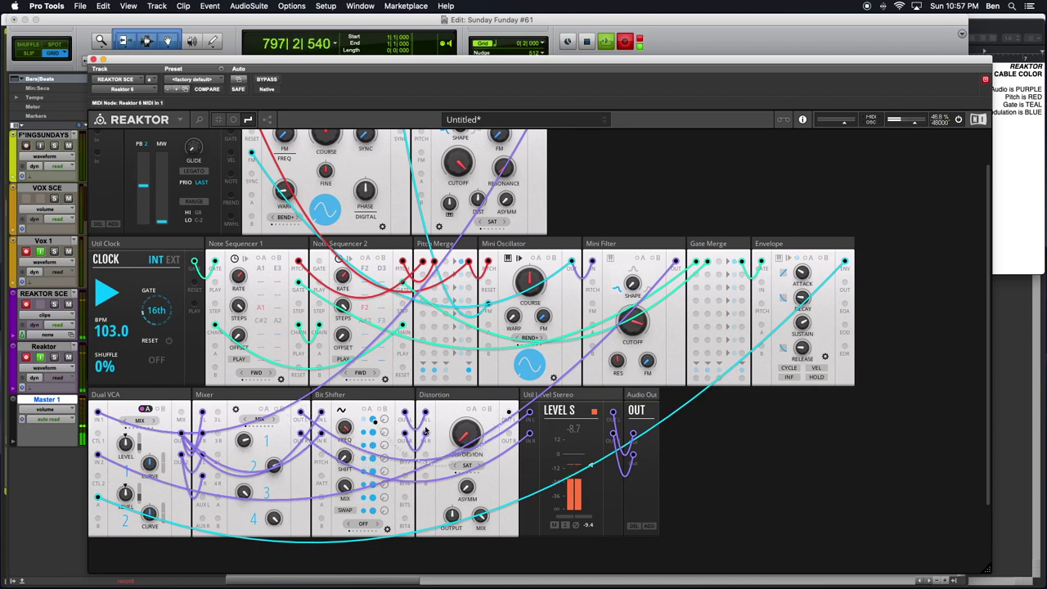
- Turn down Mixer channel 3 and set the Bit Shifter's mix to 0.3
drag(256, 499, 254, 556)
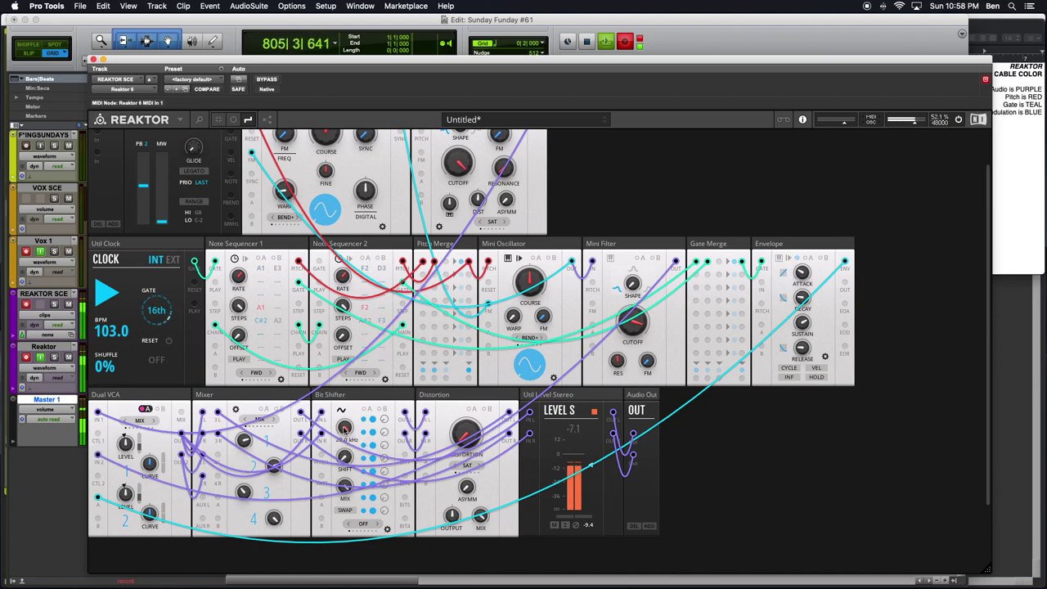
drag(346, 450, 348, 475)
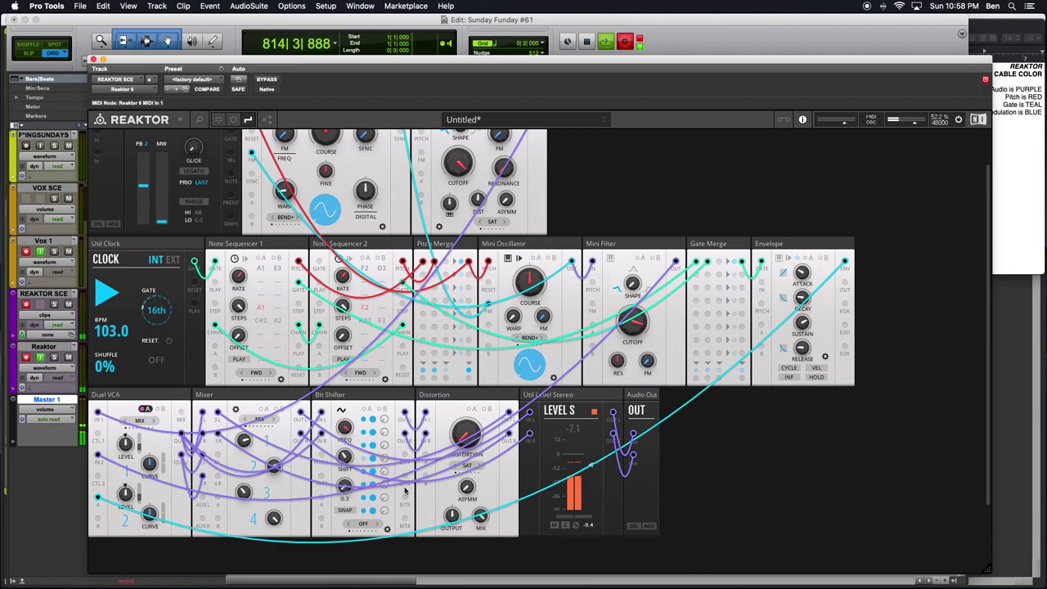
- Set the Distortion block's amount to 49.2 and Mixer channel 3's level to 26.5
drag(464, 440, 460, 331)
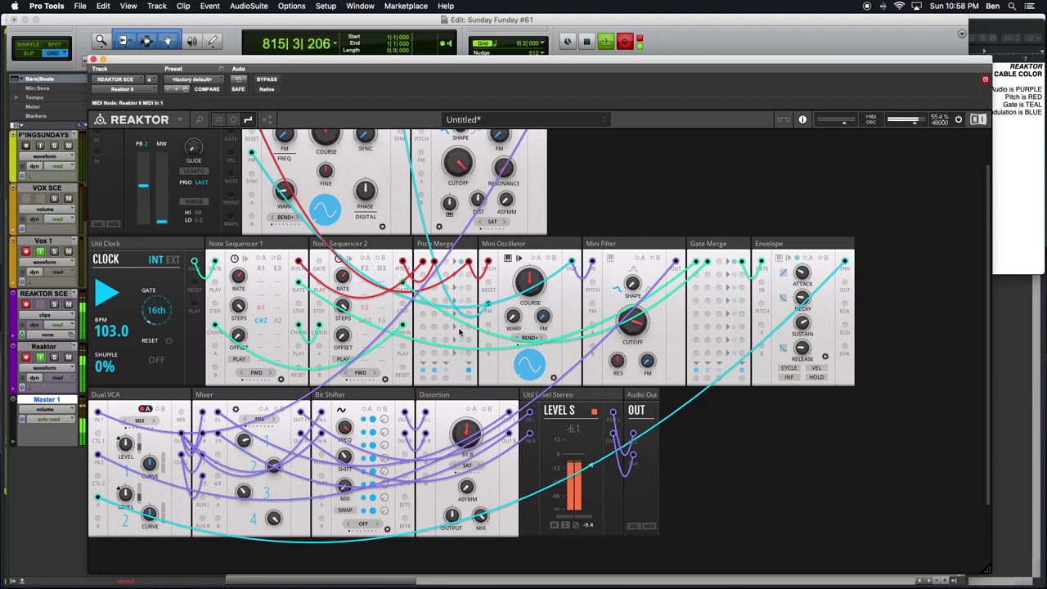
drag(460, 292, 451, 321)
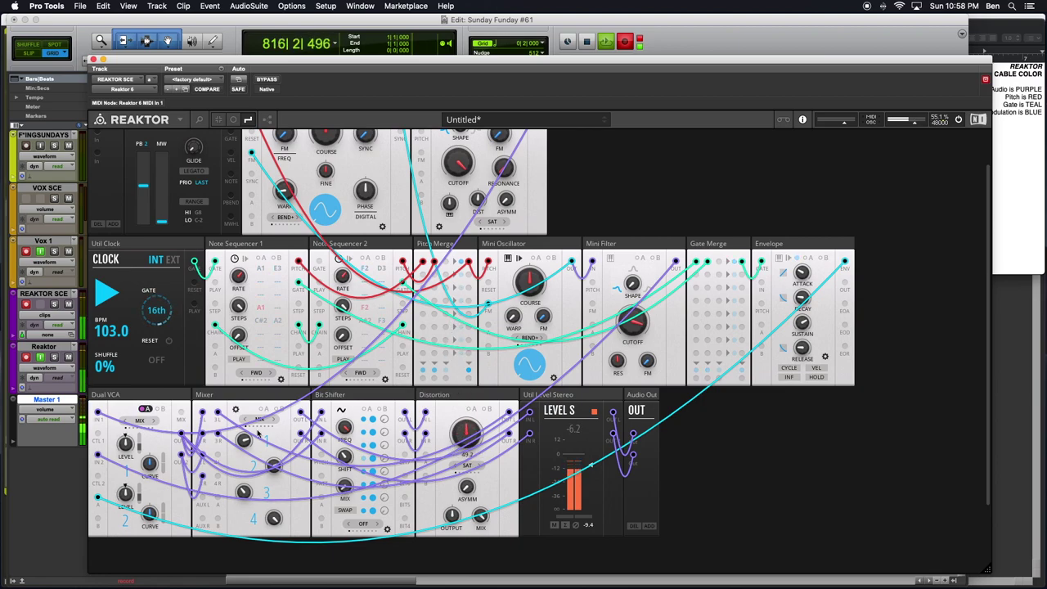
click(243, 496)
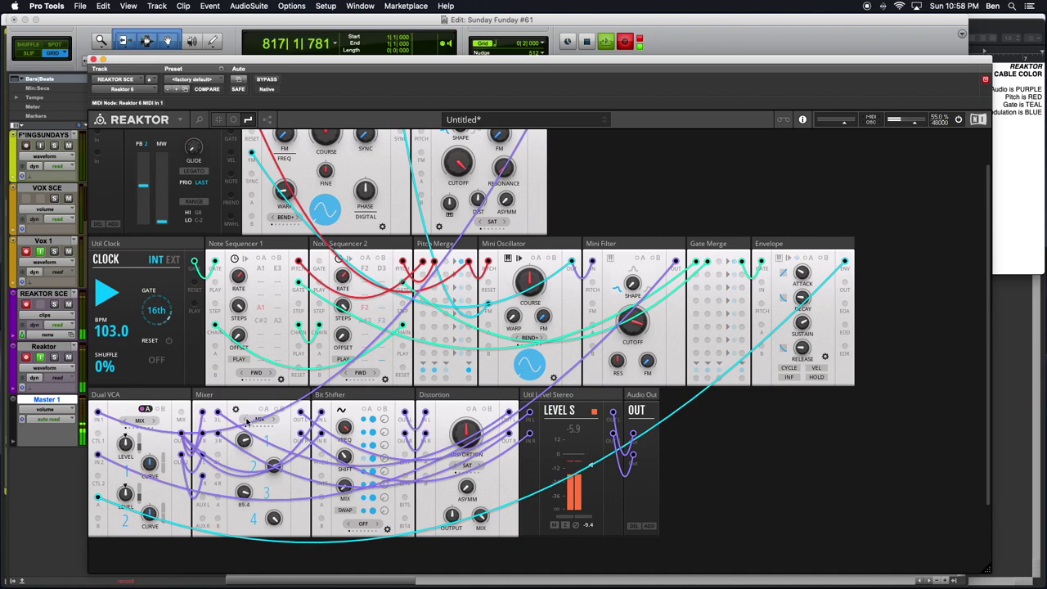
drag(244, 492, 248, 500)
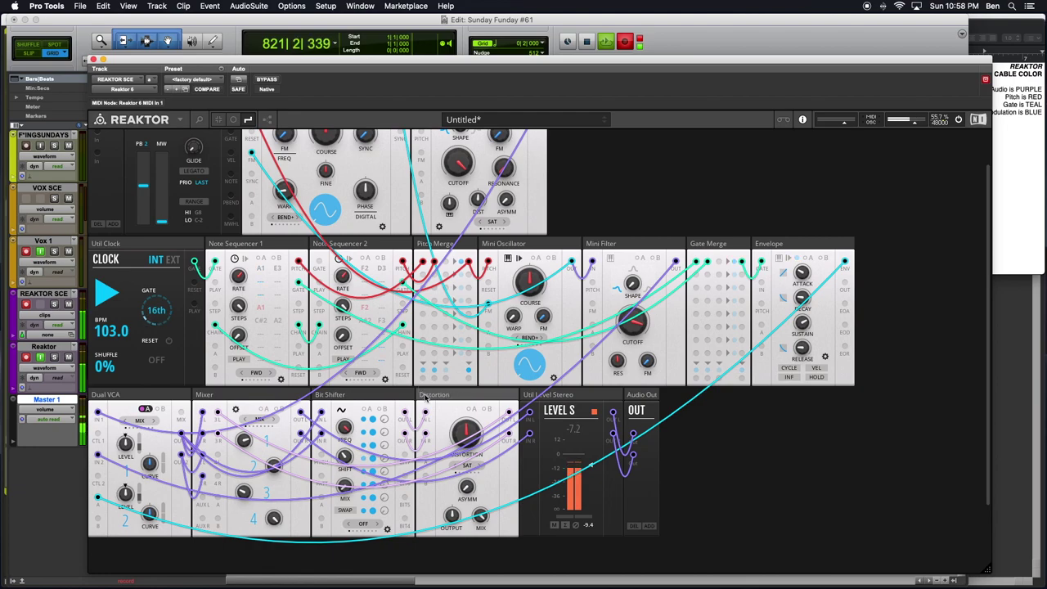
- Move the Mixer block behind Distortion and add the Native Instruments Blocks Primes EFX-Rounds Reverb block
drag(240, 396, 442, 401)
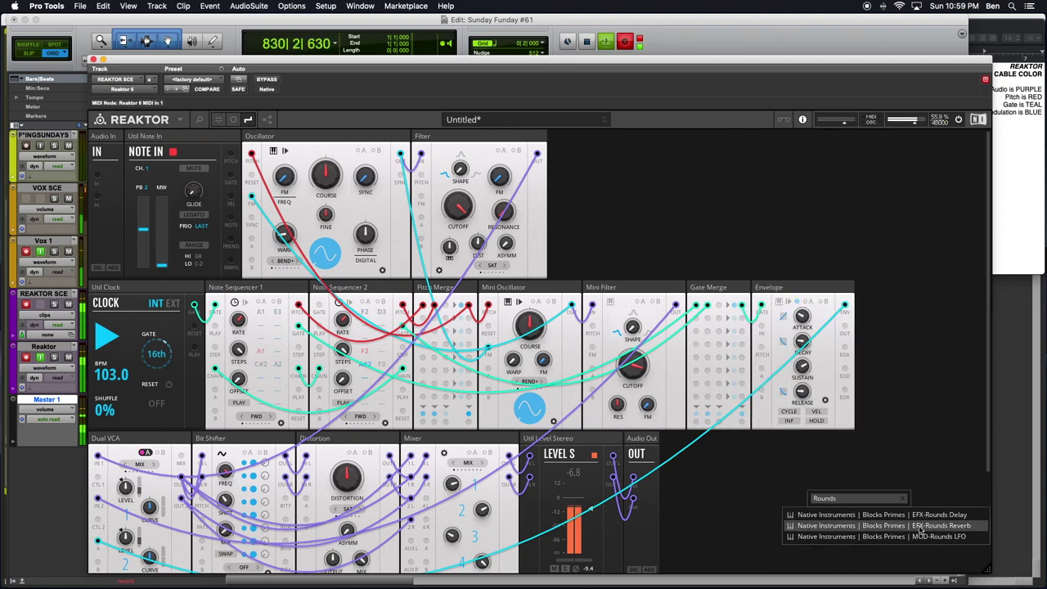
click(920, 528)
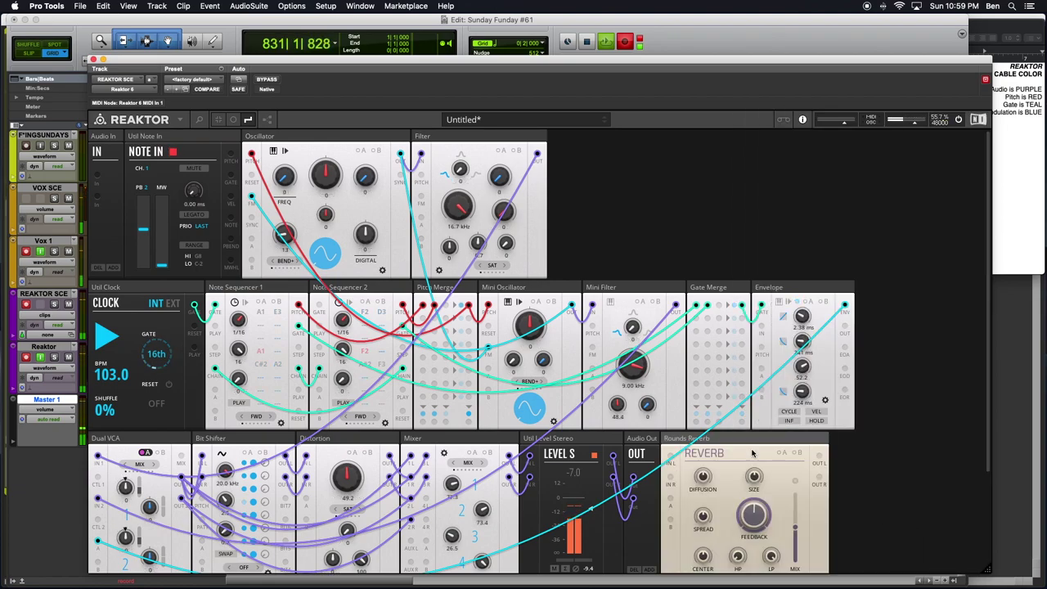
- Place Rounds Reverb directly before Level Stereo and the Mixer between Bit Shifter and Distortion
scroll(730, 456, down, 1)
drag(819, 420, 721, 422)
drag(597, 419, 324, 419)
- Patch Rounds Reverb between the Mixer's outputs and the Level Stereo inputs
drag(513, 439, 528, 457)
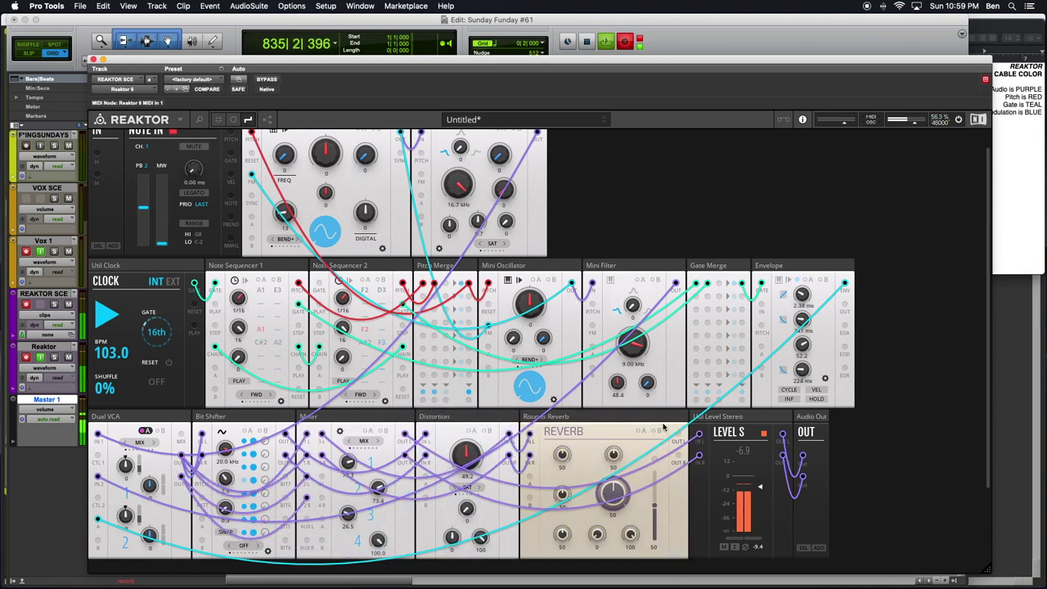
drag(679, 442, 697, 455)
- Set the Rounds Reverb mix to 8.5 and its size to 72.2
drag(655, 509, 659, 558)
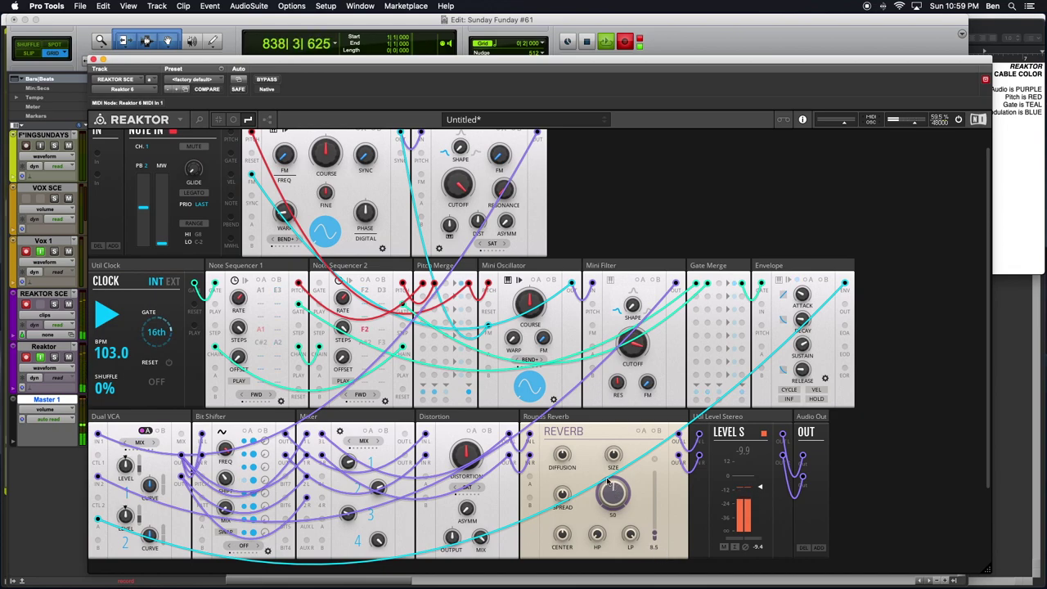
mouse_move(600, 463)
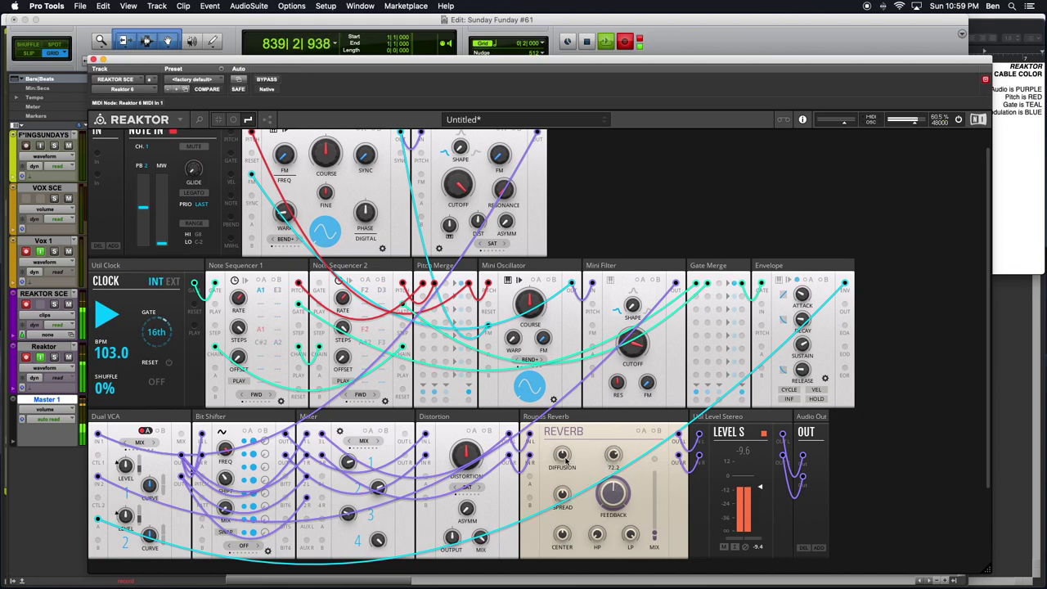
- Set the Rounds Reverb LP to 75.3 and adjust its mix and feedback
mouse_move(635, 538)
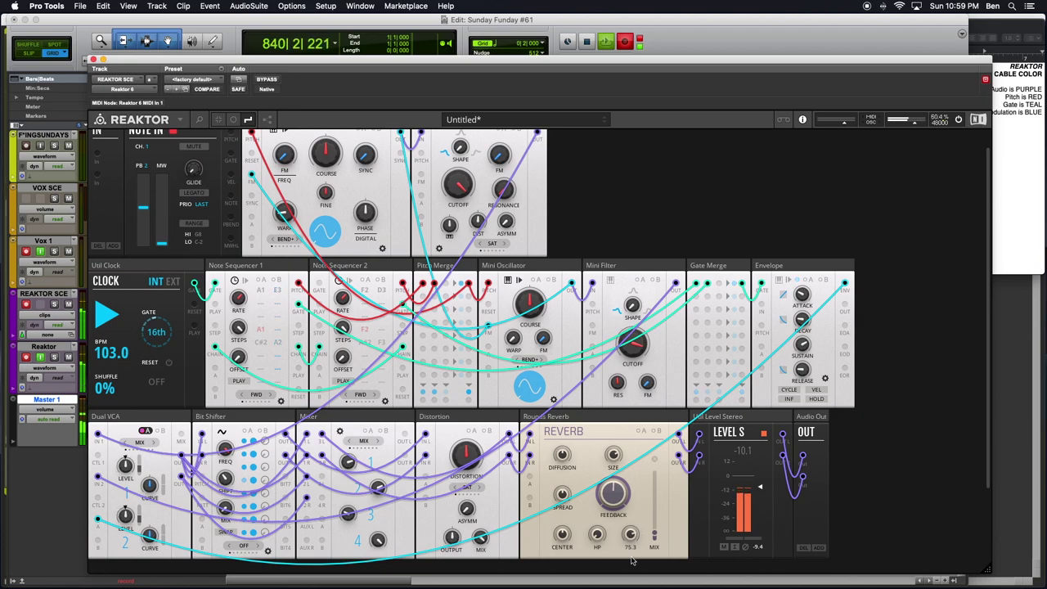
mouse_move(653, 536)
mouse_down()
mouse_move(659, 487)
mouse_move(660, 545)
mouse_up()
mouse_move(615, 503)
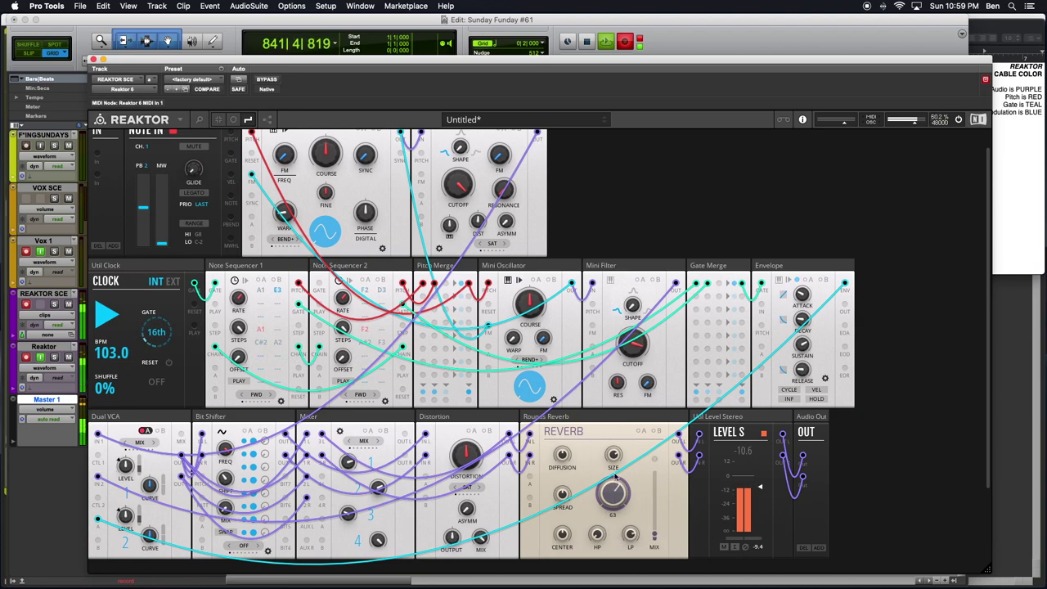
- Patch the Note In MW output to the Rounds Reverb A modulation input and colour the cable Blue
scroll(425, 431, up, 2)
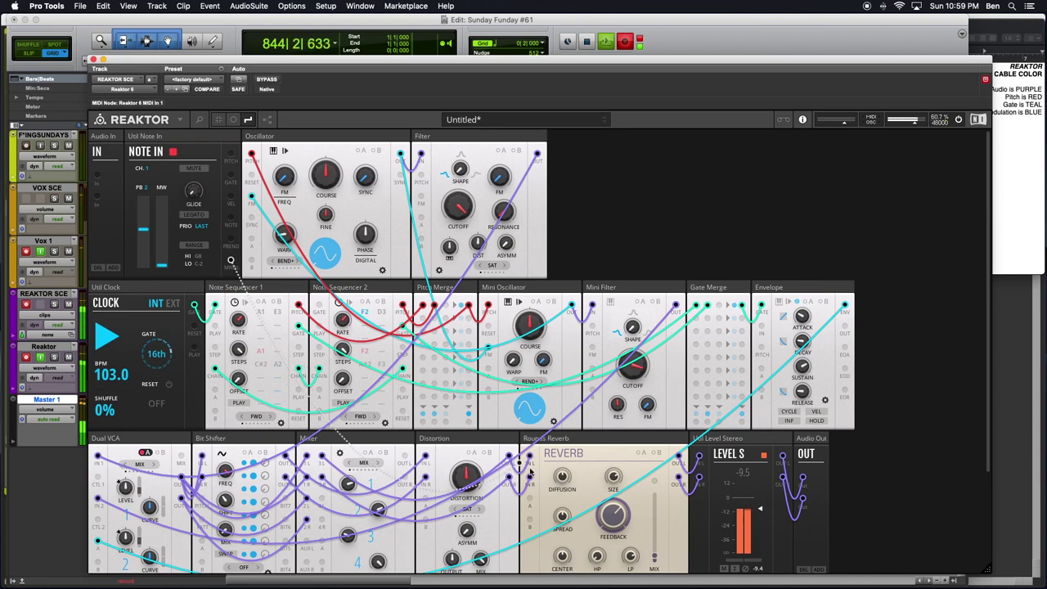
right_click(531, 500)
mouse_move(557, 499)
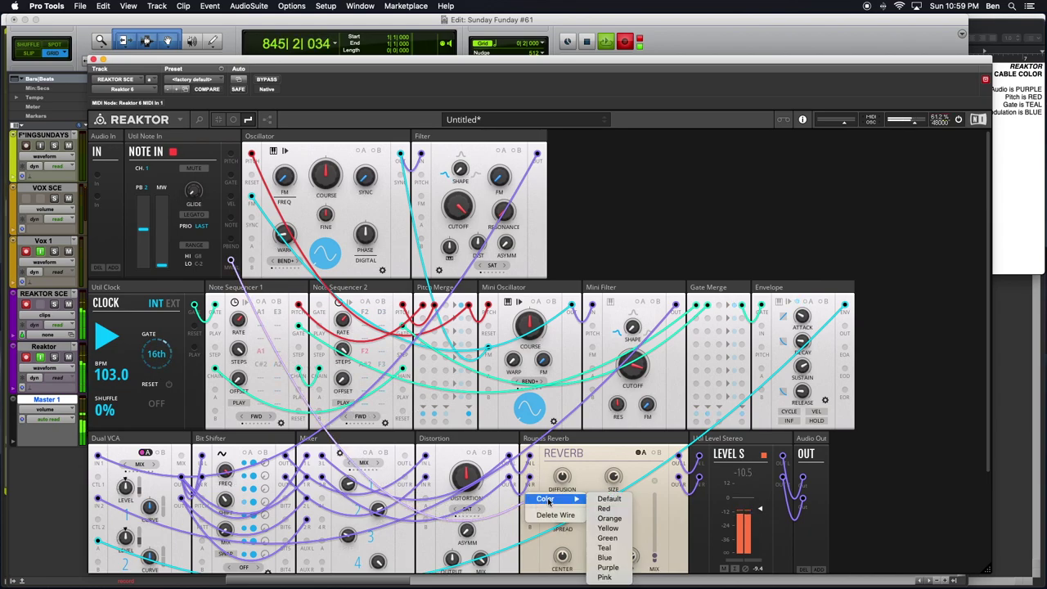
click(606, 558)
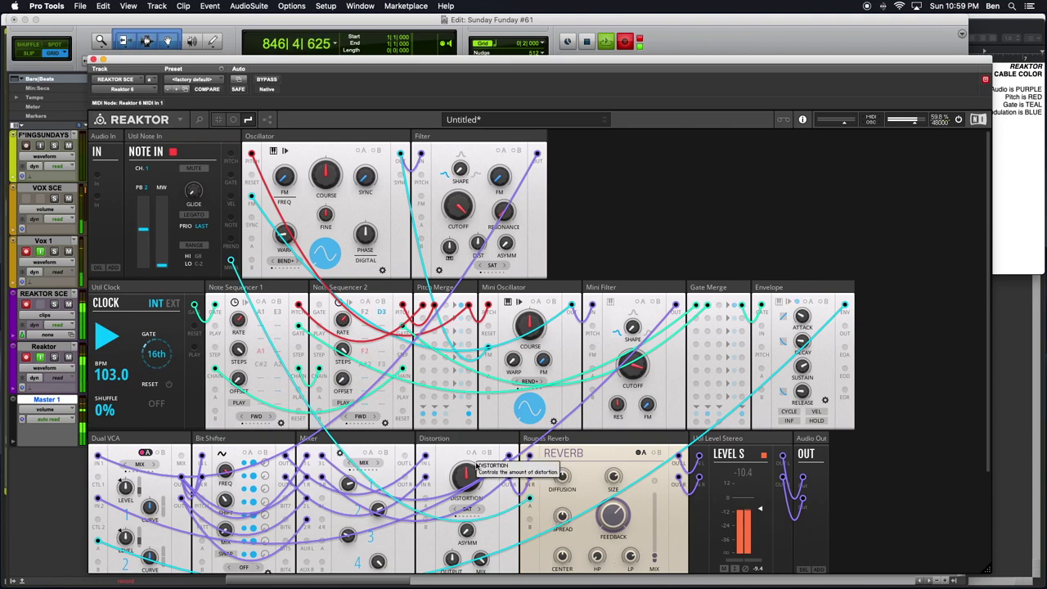
- Show the Rounds Reverb's modulation A amounts and assign the mod wheel to its diffusion, HP, LP and mix
click(642, 453)
mouse_move(661, 550)
mouse_down()
mouse_move(669, 512)
mouse_move(674, 560)
mouse_move(659, 542)
mouse_up()
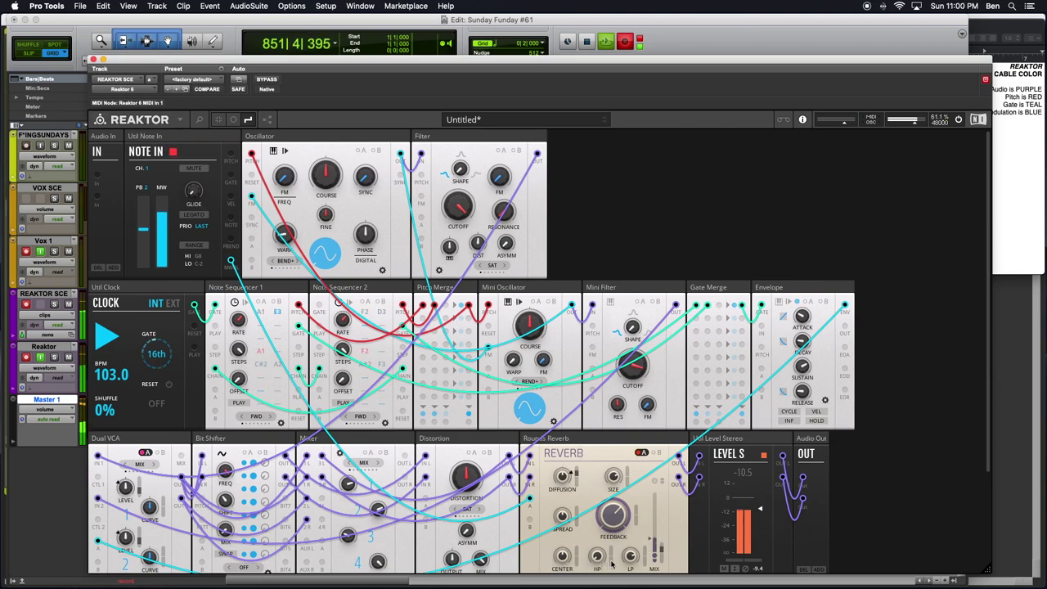
drag(594, 555, 624, 575)
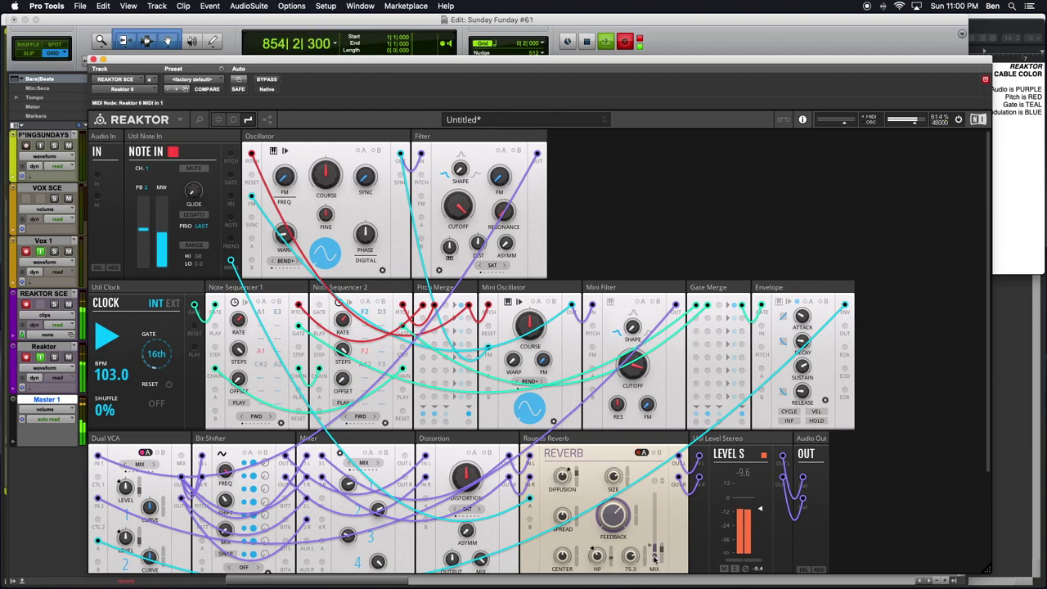
mouse_move(631, 562)
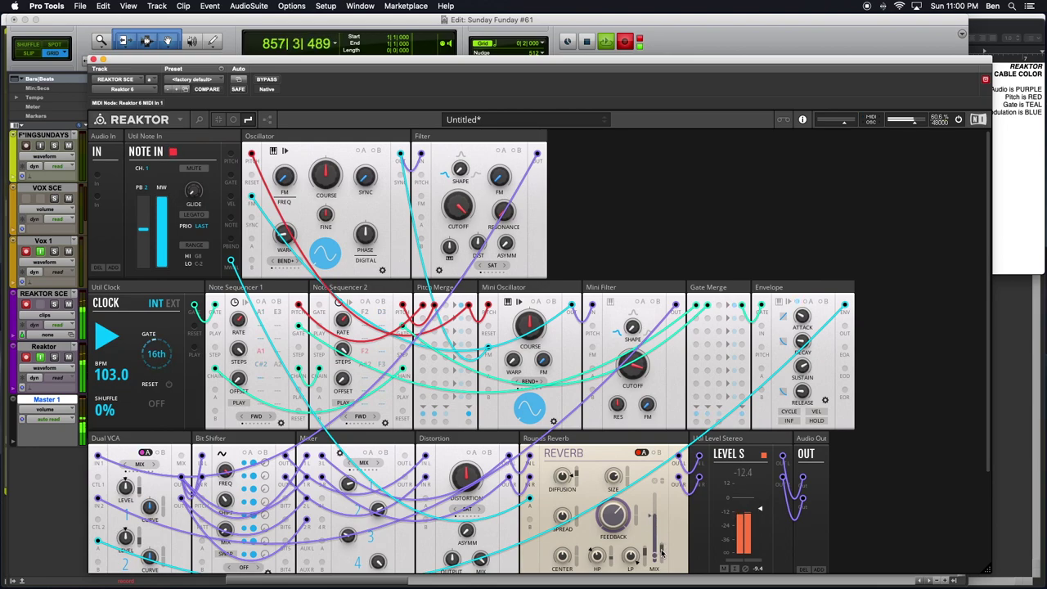
drag(661, 550, 661, 572)
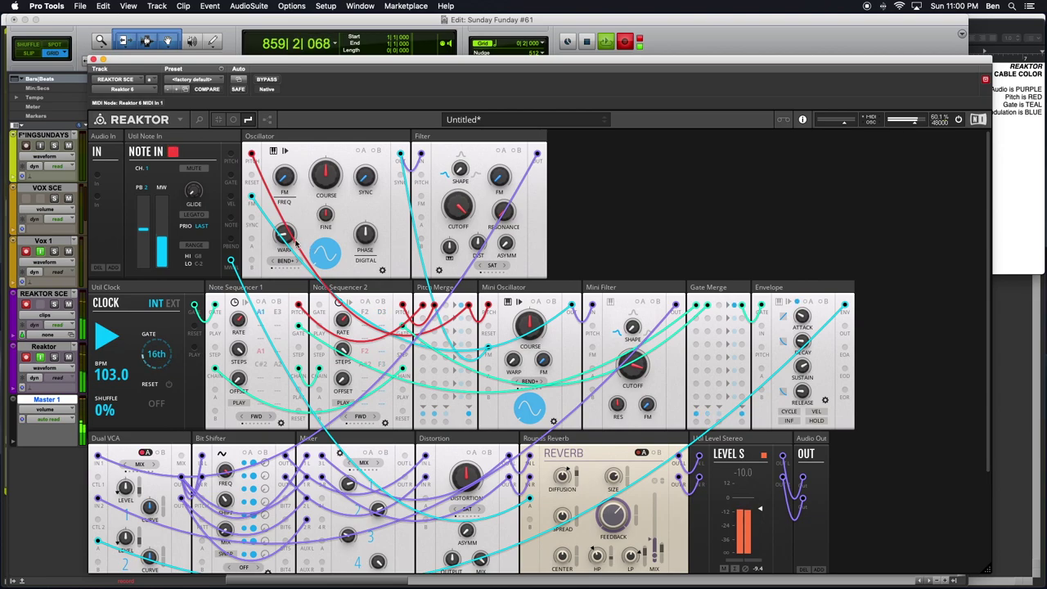
- Patch the Note In MW output to the Oscillator's A modulation input and assign it to the Warp control
drag(231, 260, 252, 239)
click(362, 150)
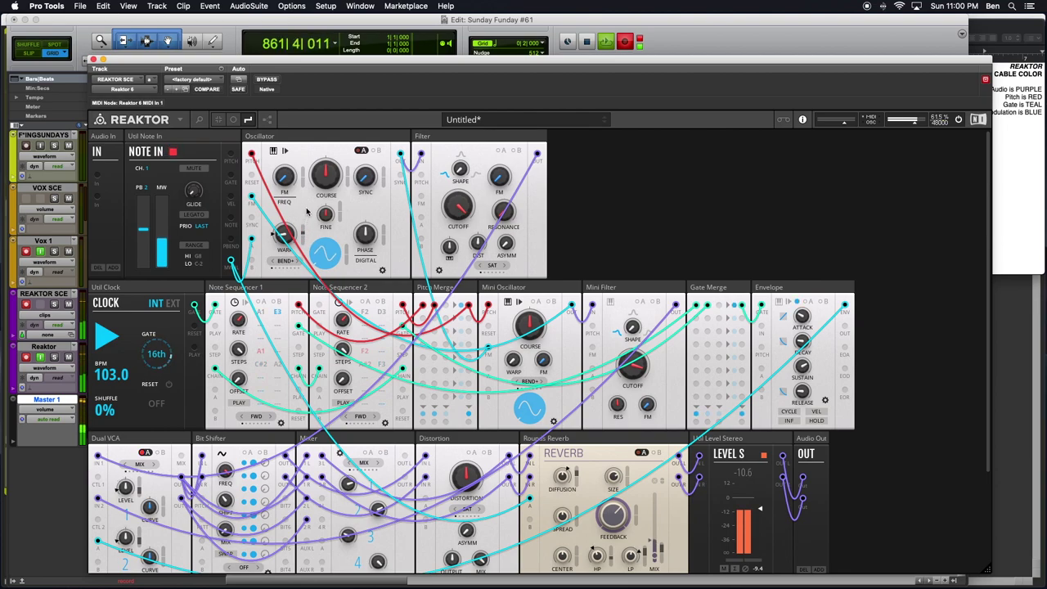
mouse_move(304, 231)
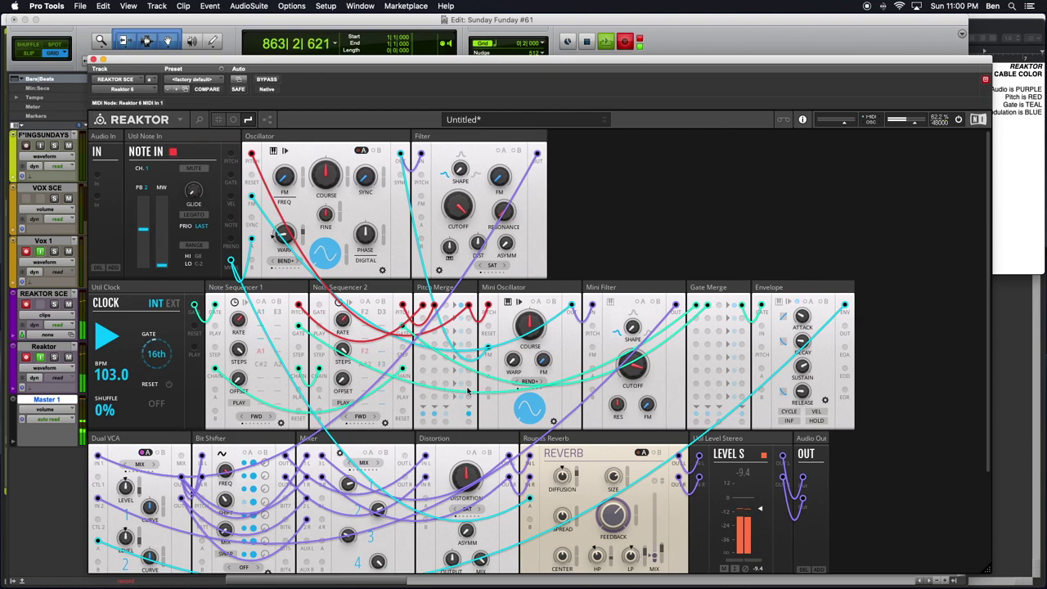
- Switch the Mini Oscillator's warp mode to SYNC and adjust the FM amount on the main Oscillator
click(537, 382)
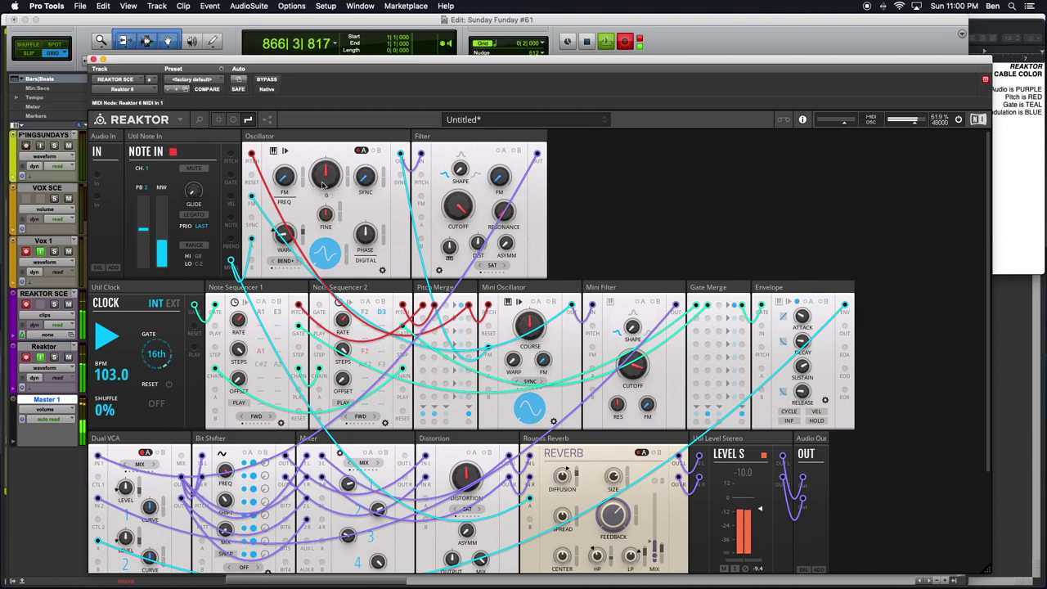
drag(283, 160, 281, 166)
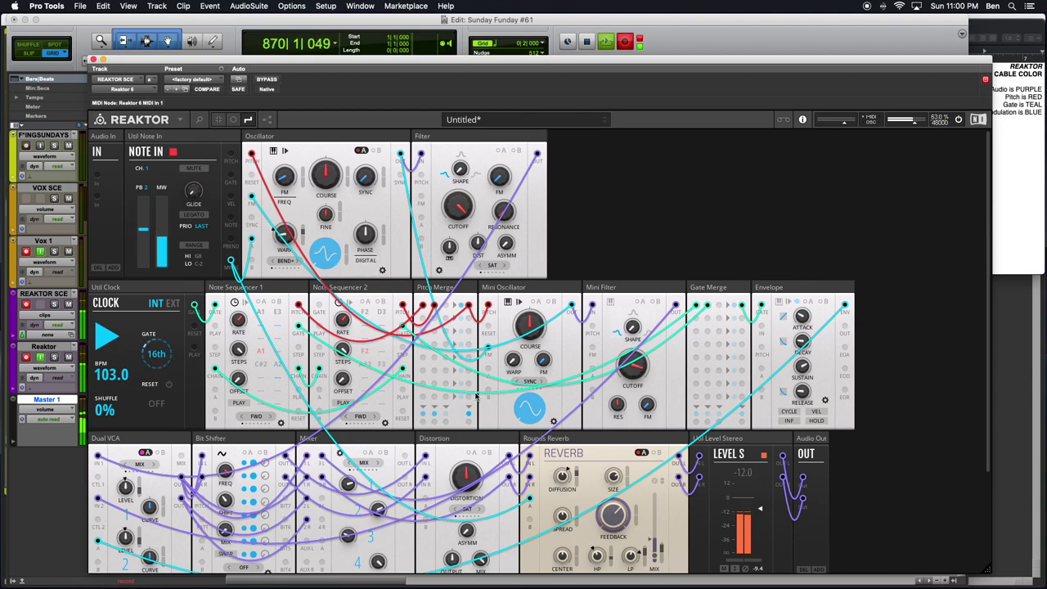
- Lower the Filter's cutoff to 1.51 kHz and the Mini Filter's cutoff to 327 Hz
scroll(382, 435, down, 2)
scroll(381, 435, down, 1)
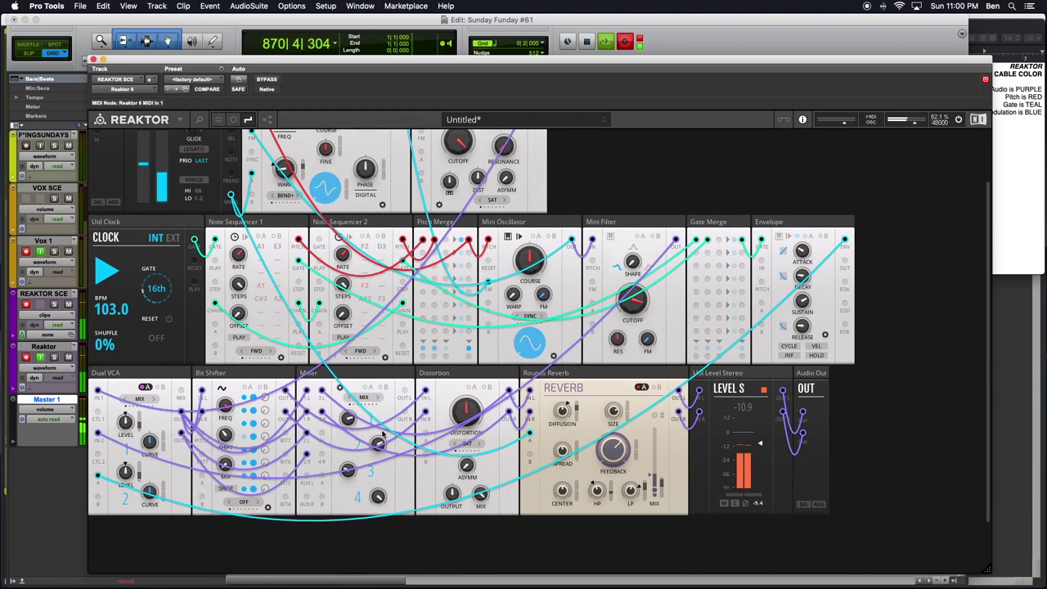
scroll(436, 350, up, 3)
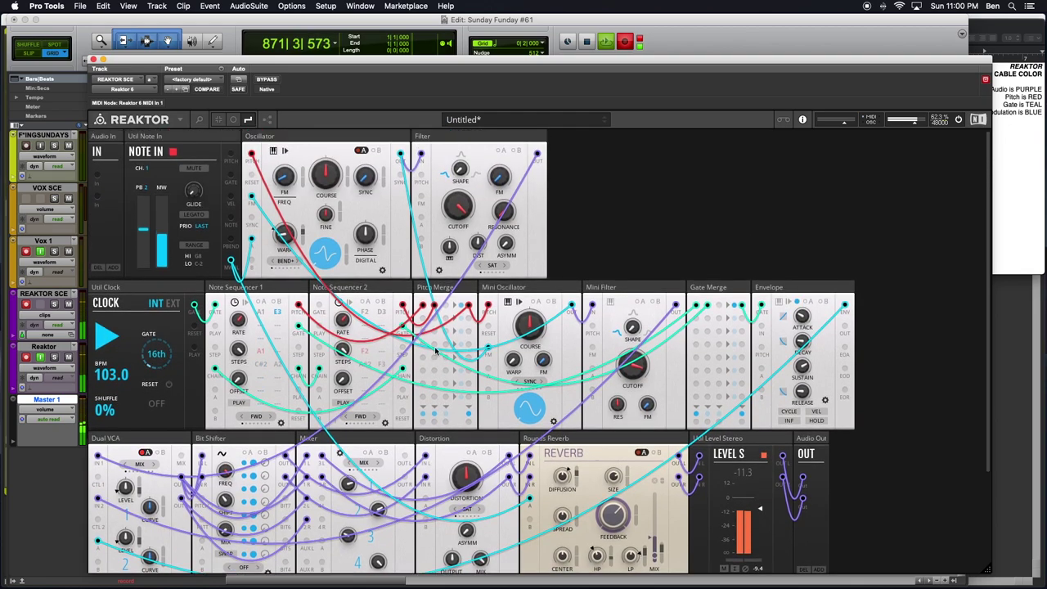
scroll(473, 282, down, 12)
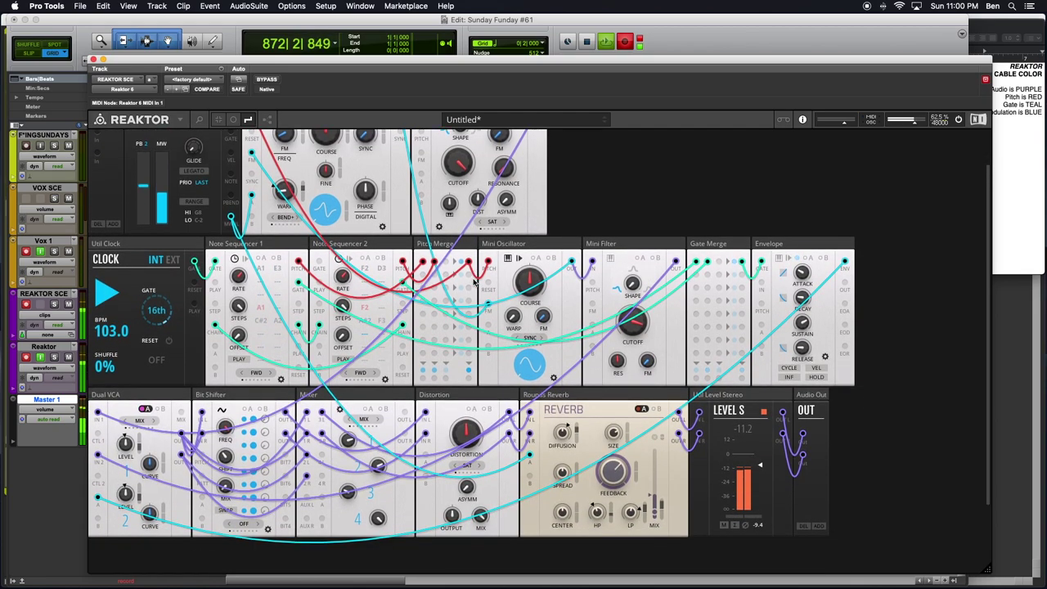
scroll(473, 282, up, 12)
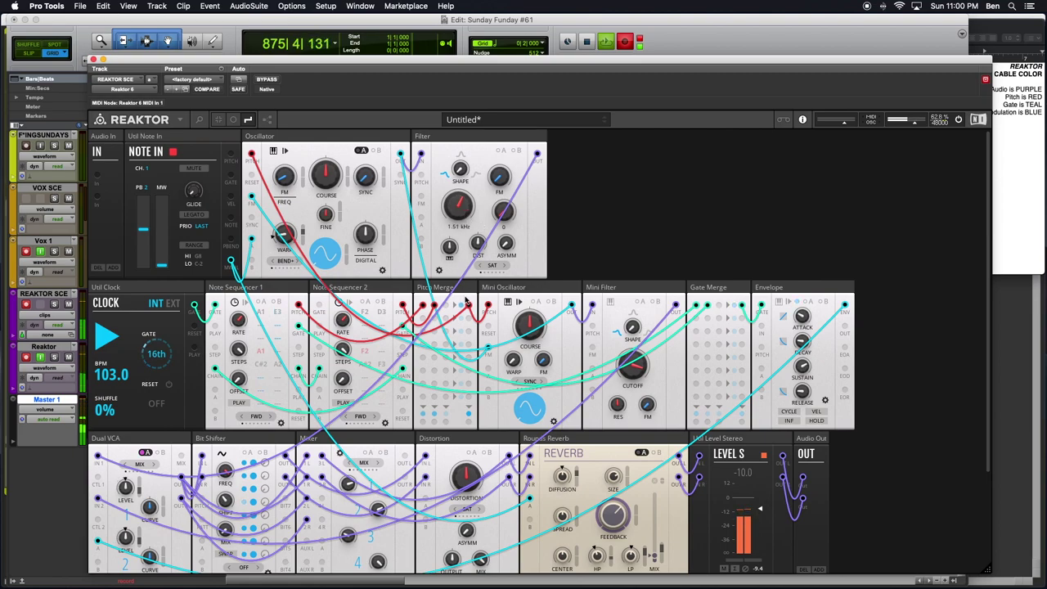
mouse_move(634, 373)
drag(634, 373, 631, 491)
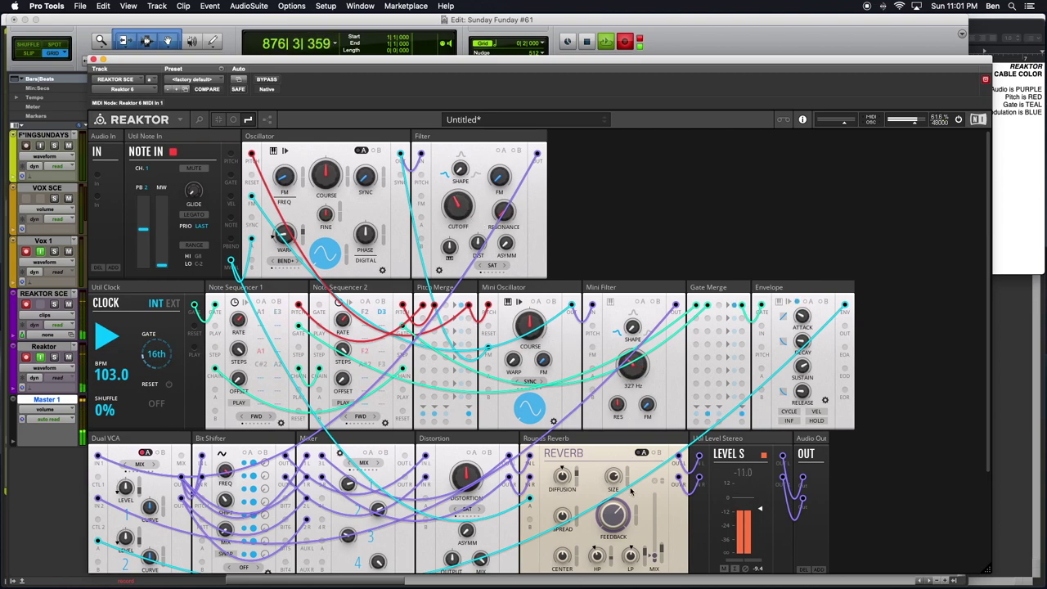
- Toggle the mute on the VOX SCE track and switch it back again
click(69, 199)
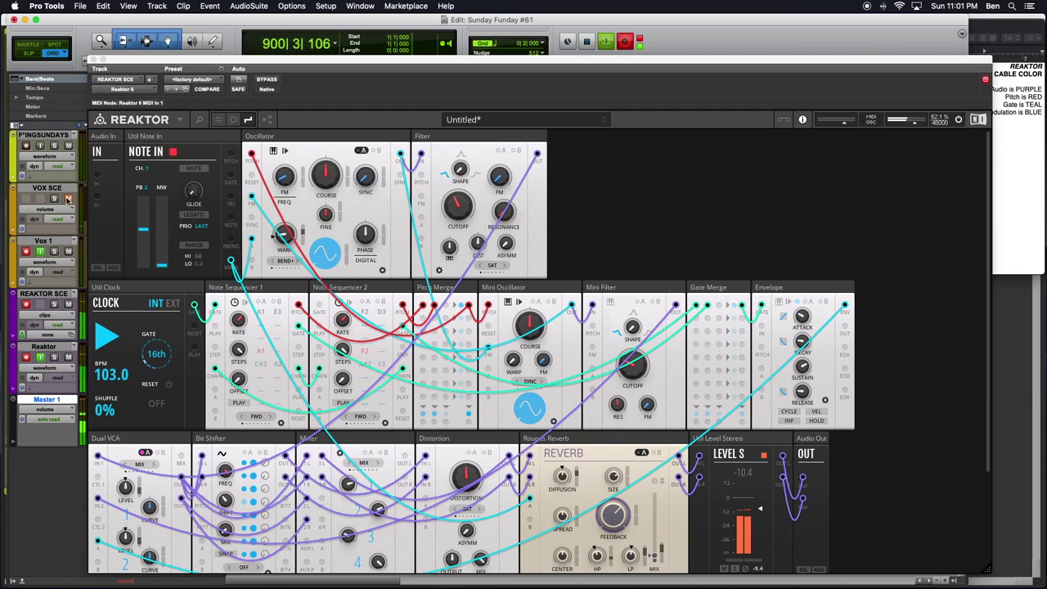
click(68, 198)
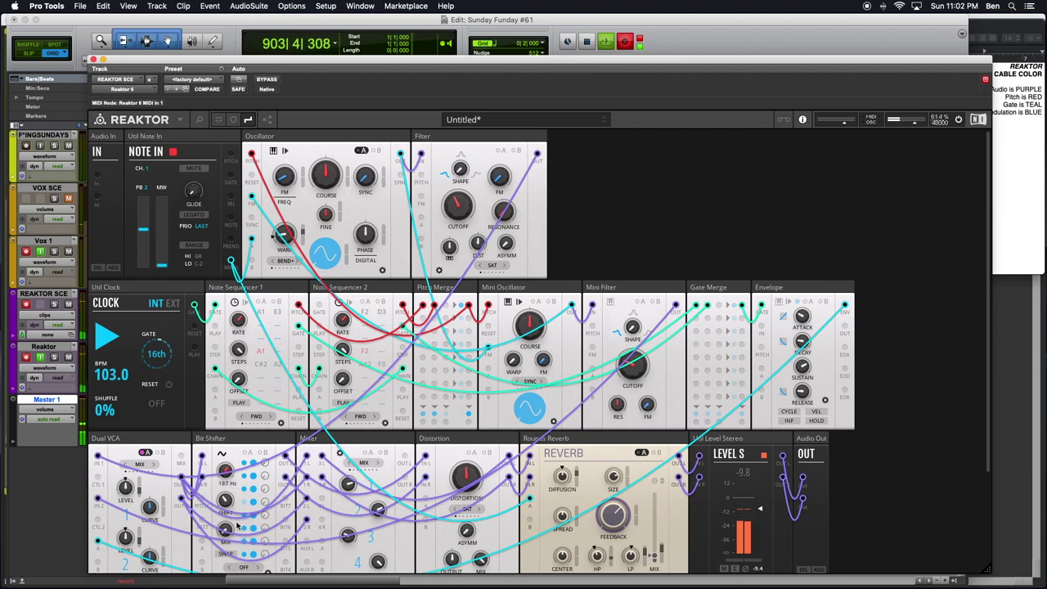
- Set the Bit Shifter's frequency to 38.2 Hz and adjust its shift and mix
scroll(239, 532, down, 2)
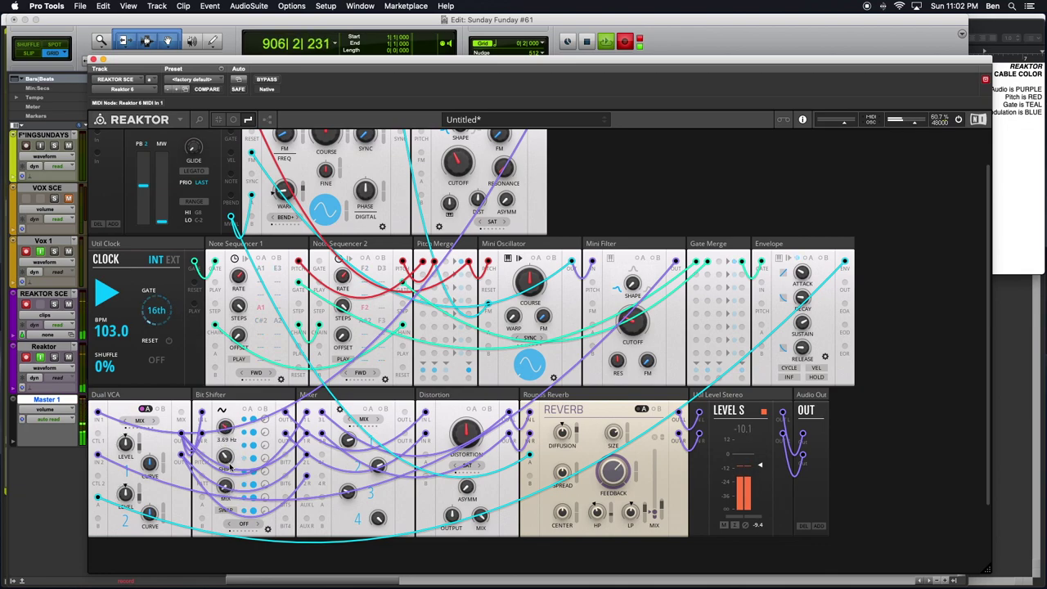
mouse_move(225, 489)
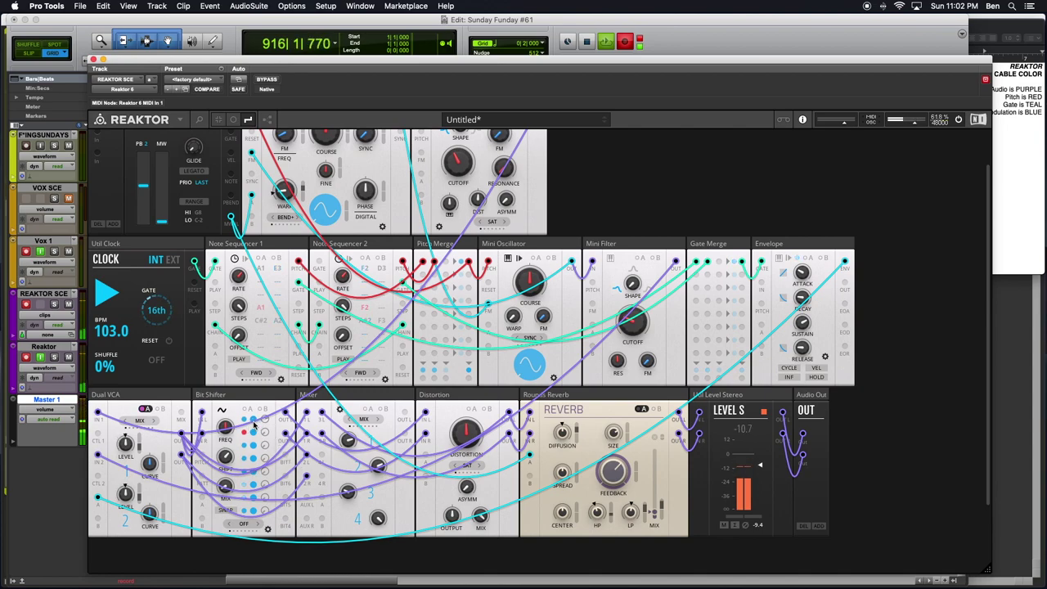
drag(232, 425, 232, 479)
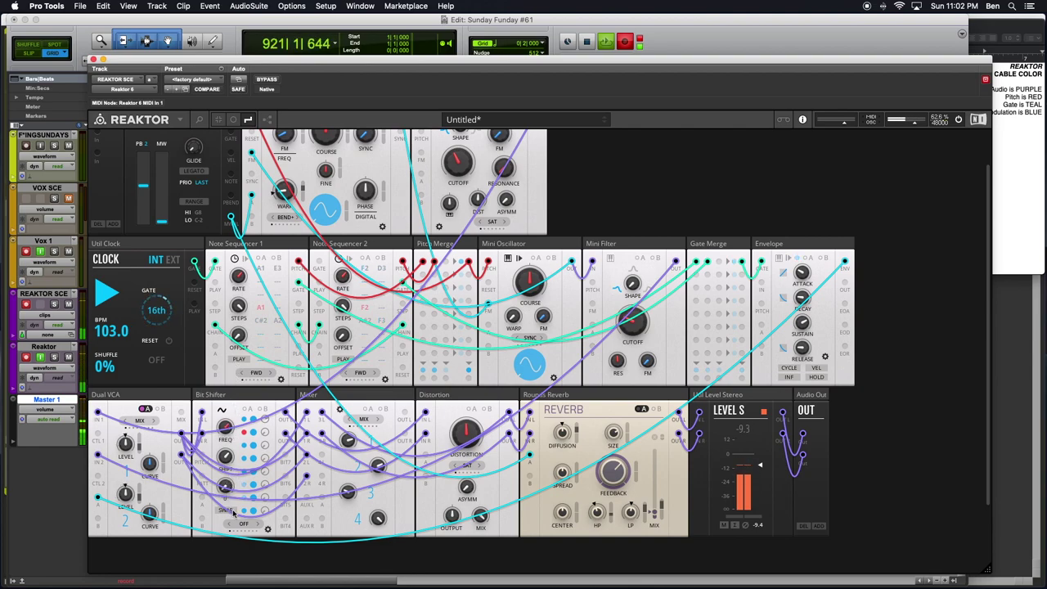
drag(224, 426, 229, 450)
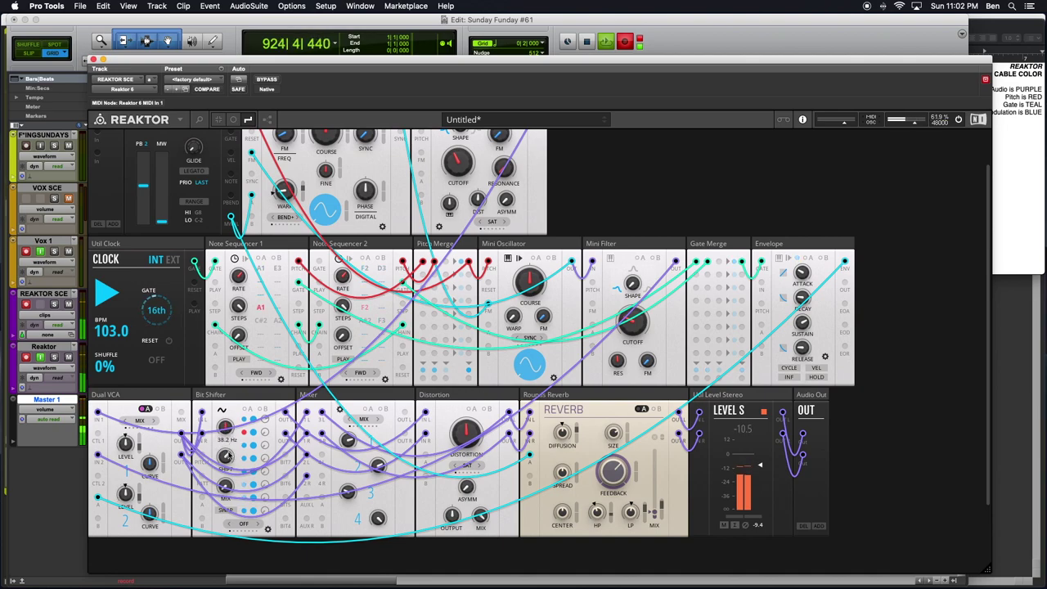
- Try the Bit Shifter's STONK mode, and step through its presets to 22 - PI DamnThat'sLoud
click(255, 527)
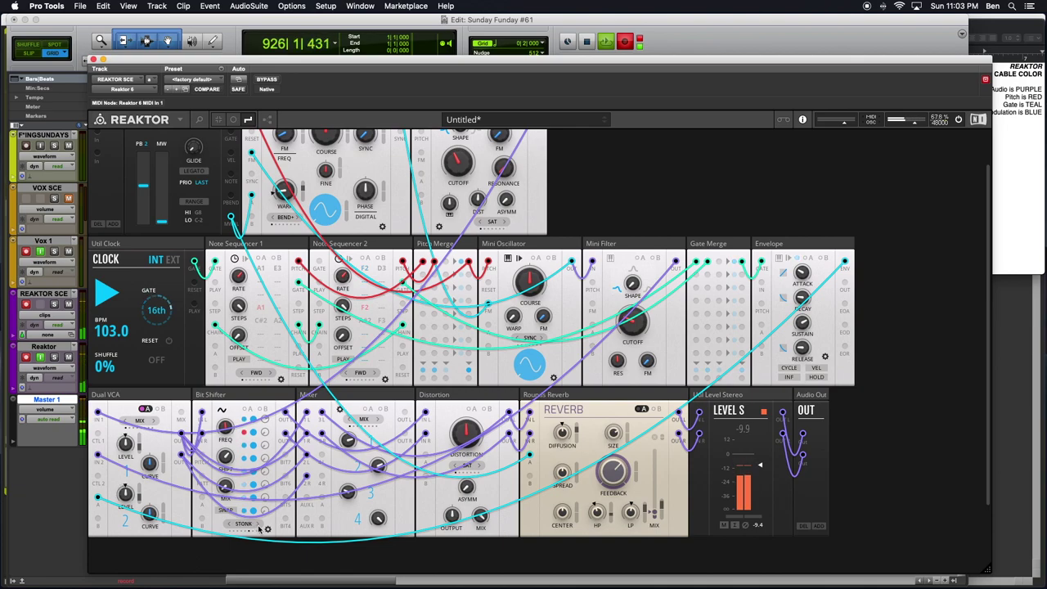
click(267, 530)
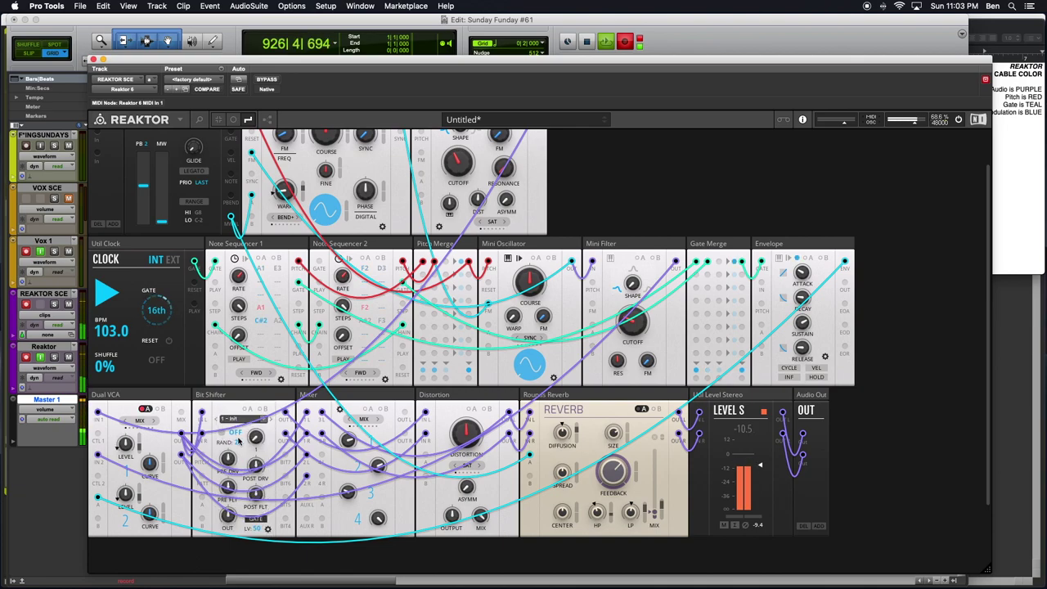
mouse_move(253, 464)
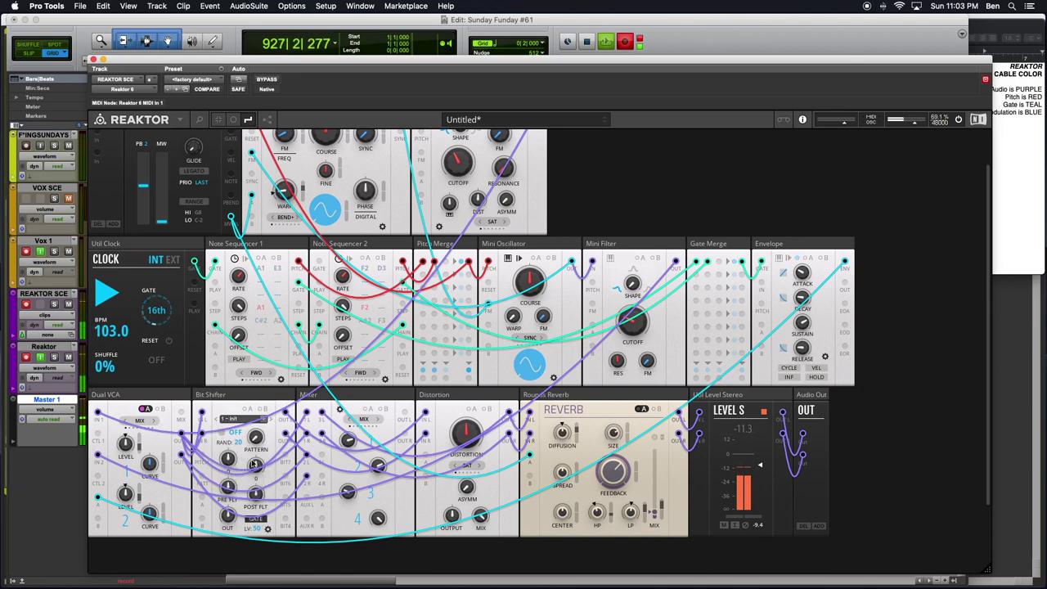
click(239, 419)
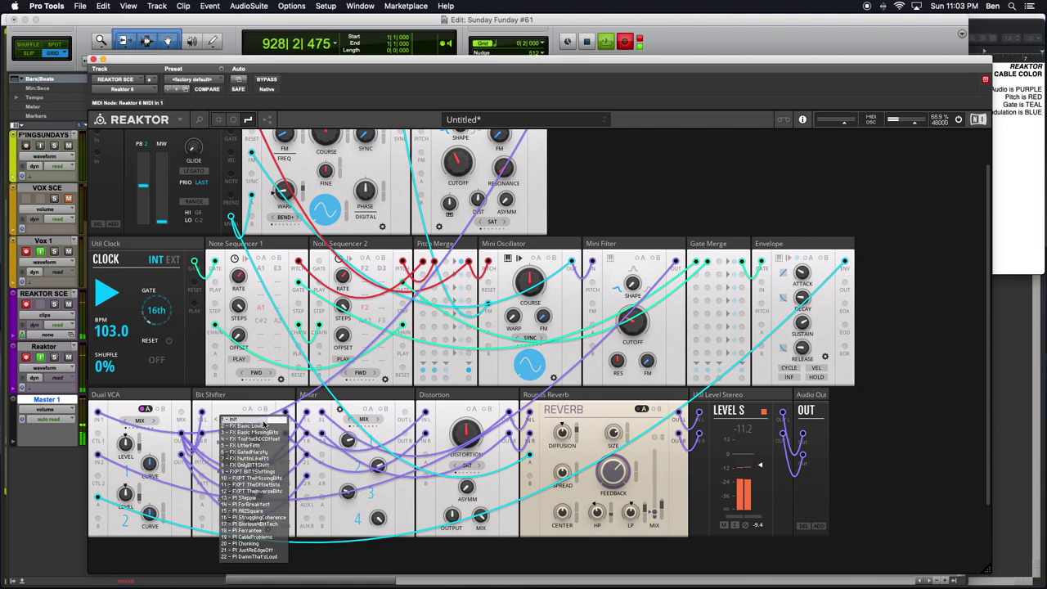
click(250, 480)
click(257, 410)
click(262, 523)
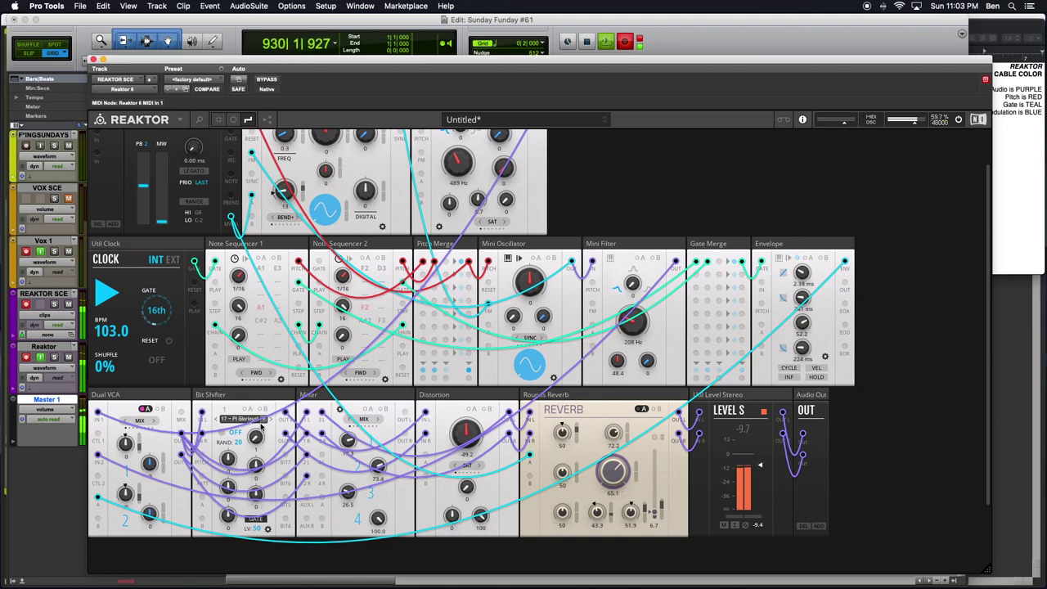
scroll(271, 420, down, 2)
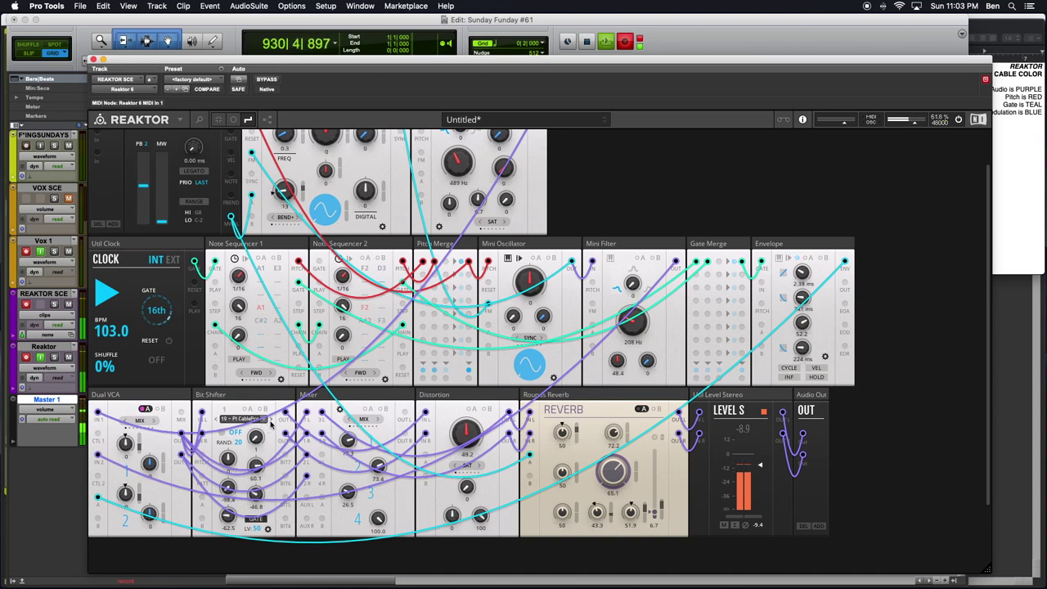
scroll(271, 422, down, 2)
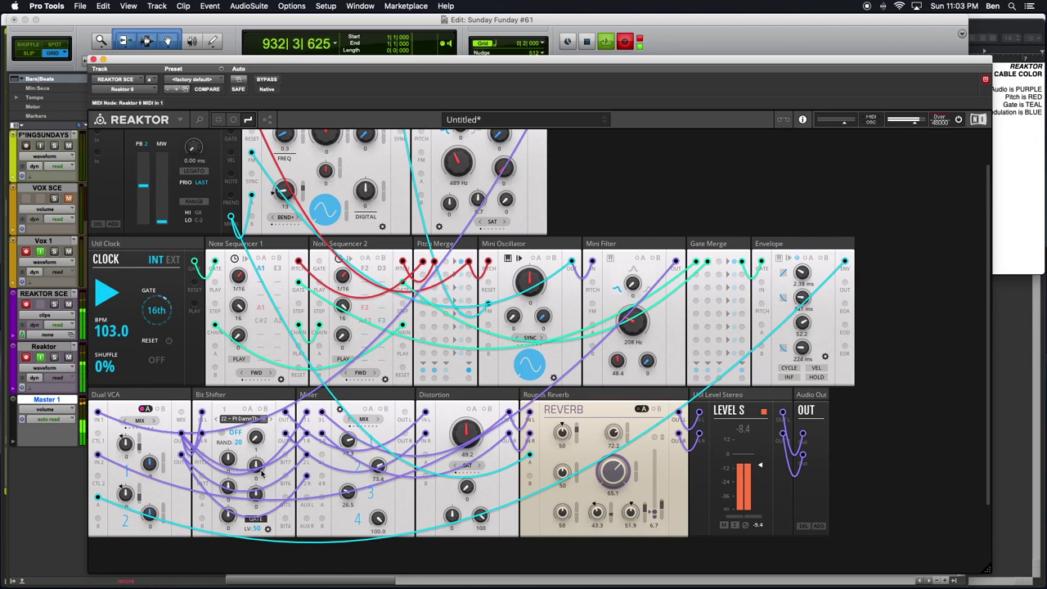
click(267, 529)
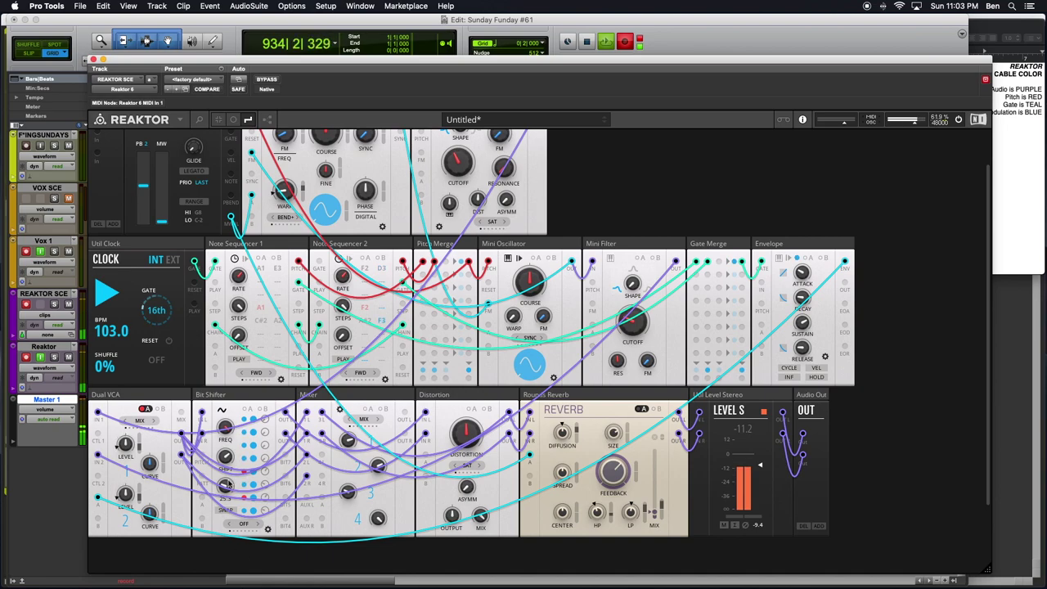
- Lower the mix amount on the Bit Shifter
drag(223, 487, 225, 576)
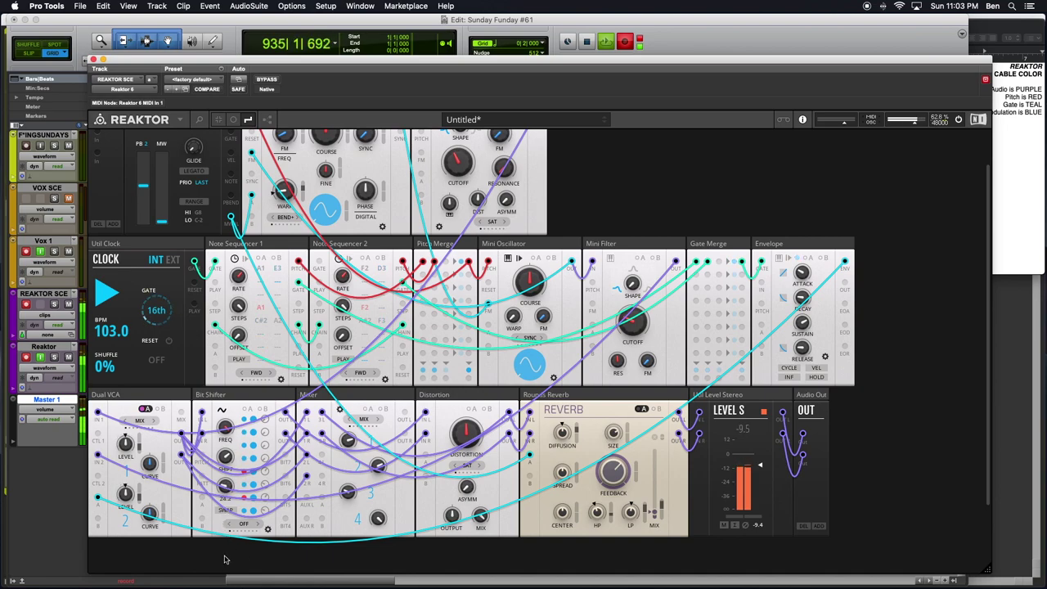
drag(223, 488, 223, 514)
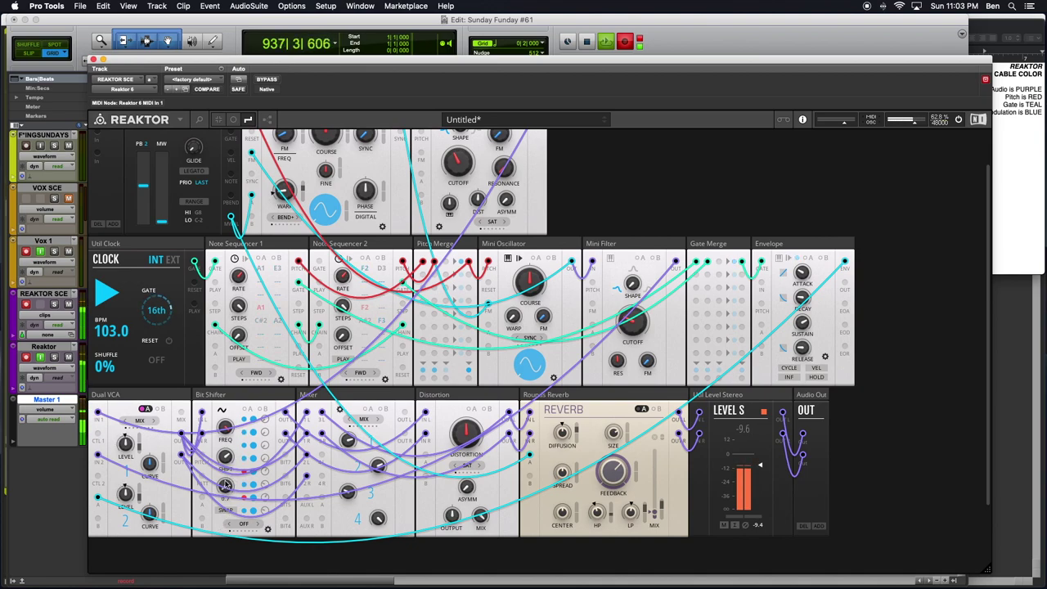
mouse_move(225, 487)
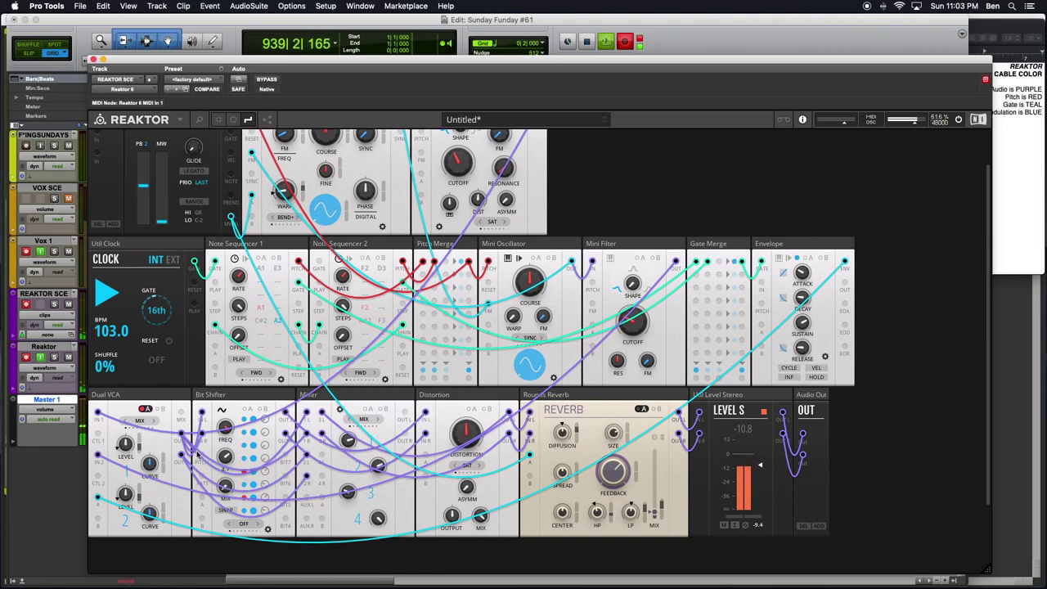
- Lower the cutoff on the Filter module beside the main Oscillator
scroll(248, 449, up, 3)
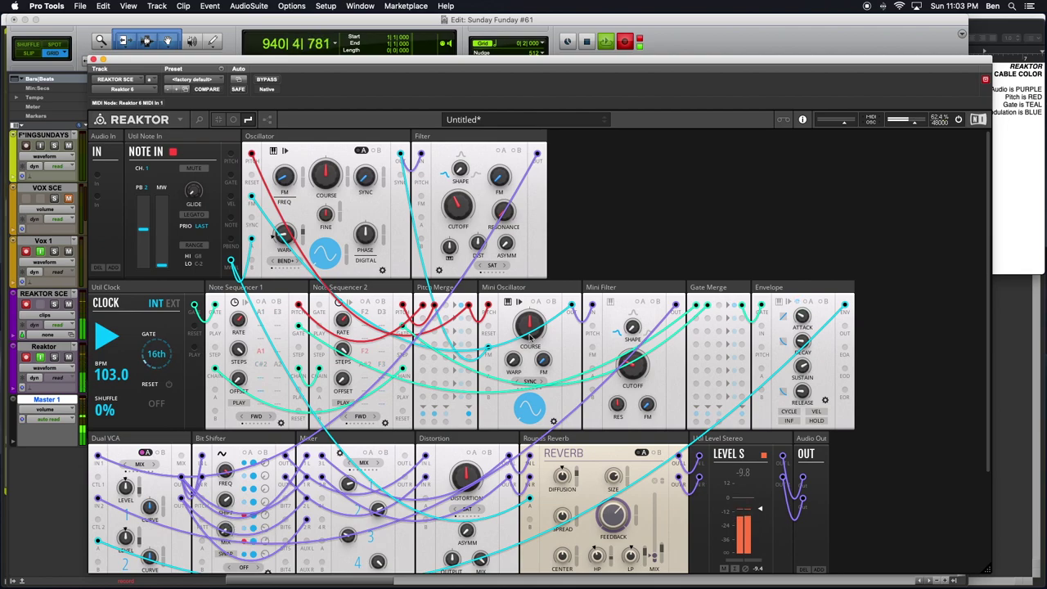
scroll(530, 337, down, 9)
scroll(530, 337, up, 9)
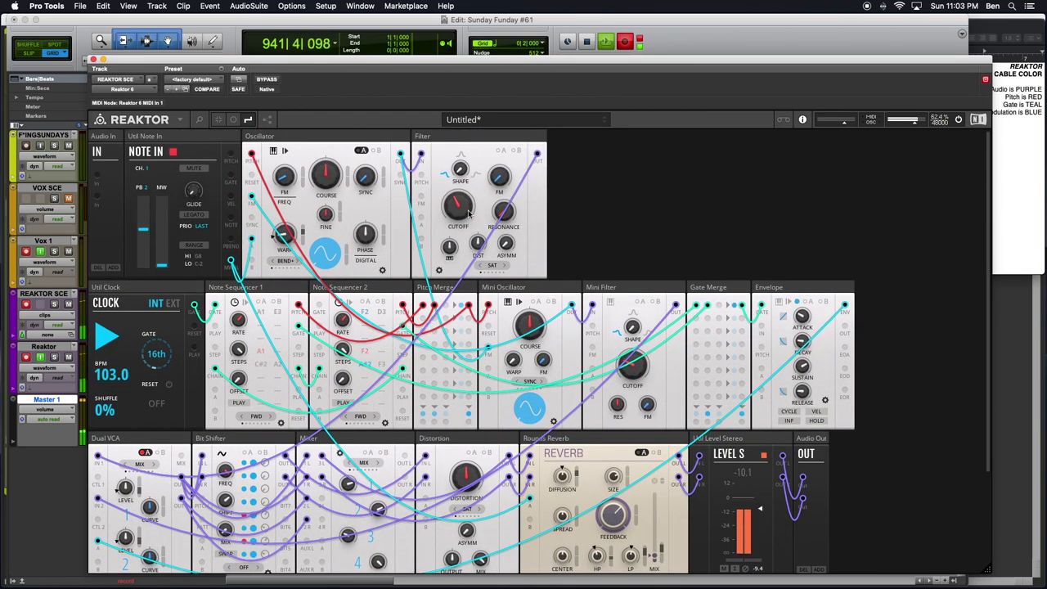
drag(449, 205, 453, 275)
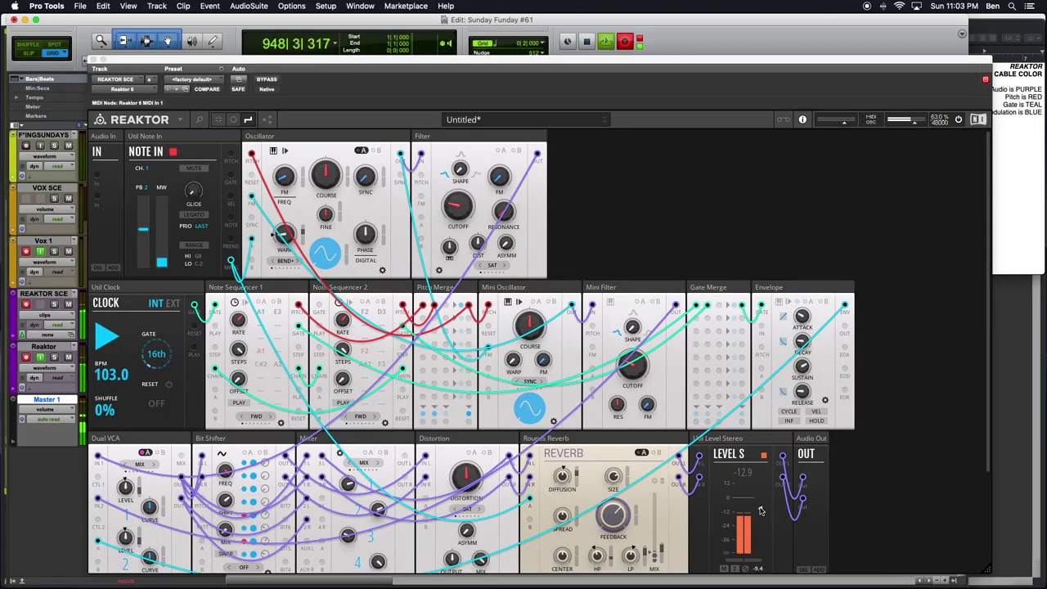
- Raise the stereo output level to -1.5 on the Level S module
drag(761, 511, 766, 471)
scroll(676, 467, down, 4)
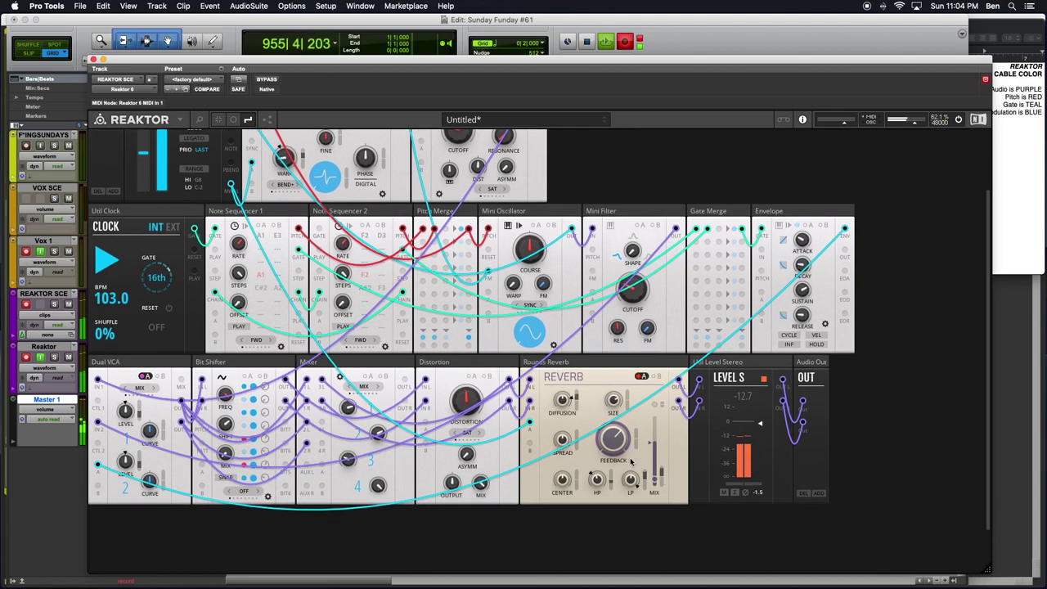
- Sweep the cutoff of the Filter beside the main Oscillator and leave it at a higher setting
scroll(407, 286, up, 2)
scroll(407, 286, up, 1)
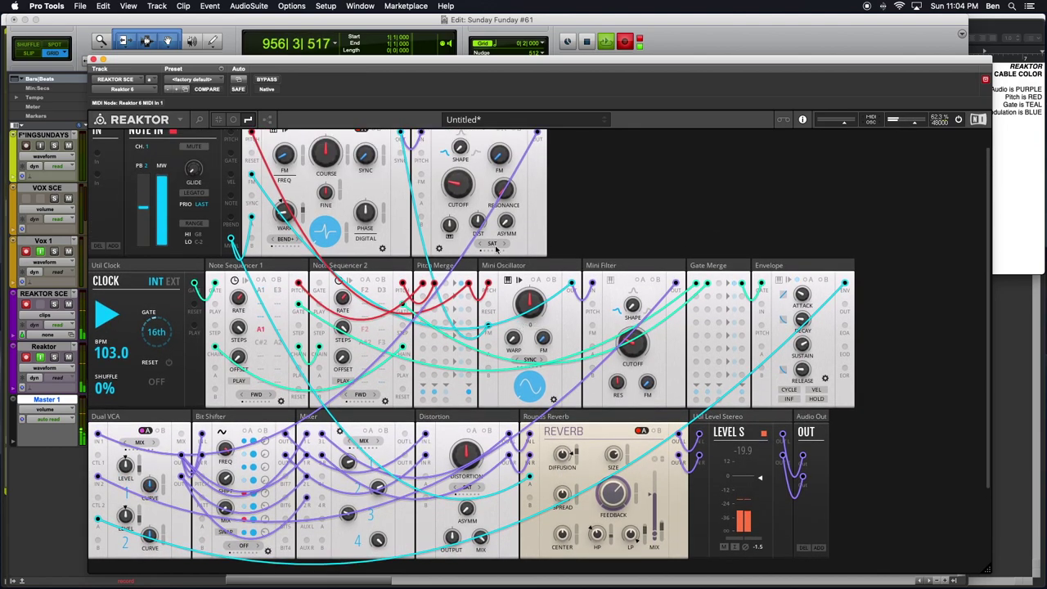
drag(461, 136, 454, 10)
drag(458, 184, 470, 272)
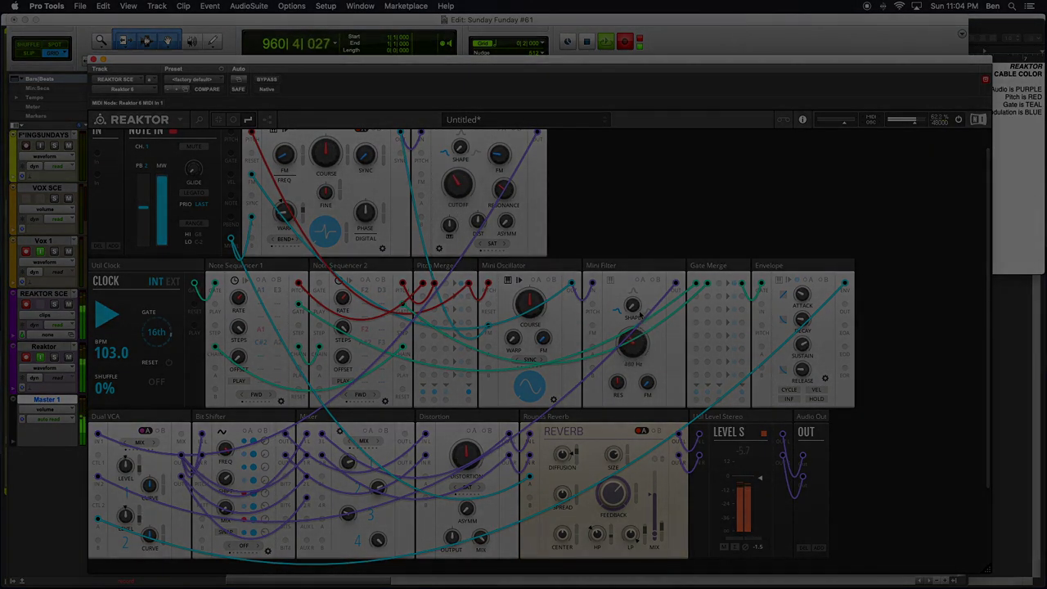
scroll(499, 412, up, 1)
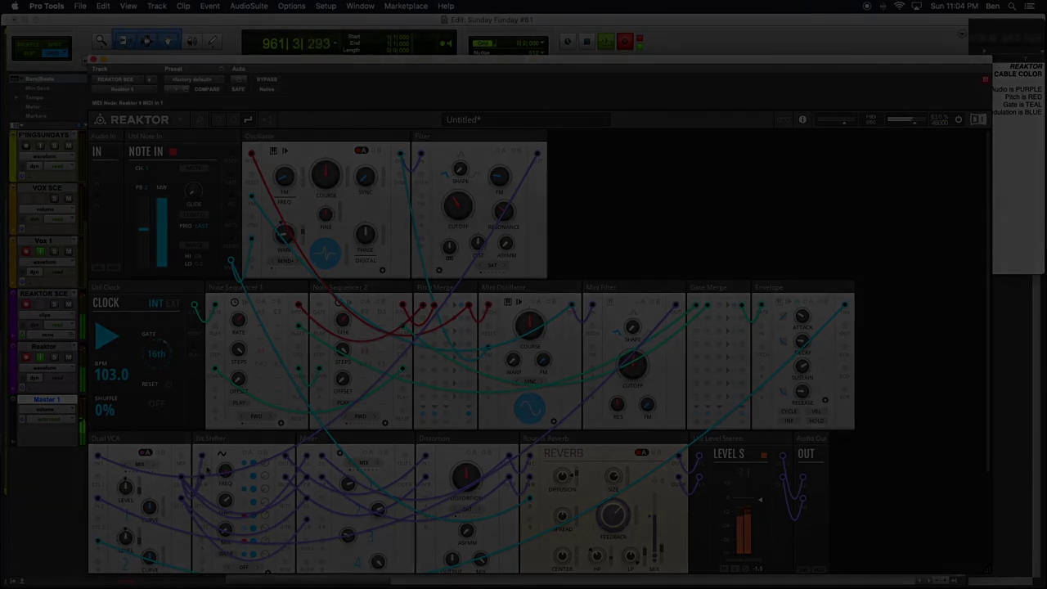